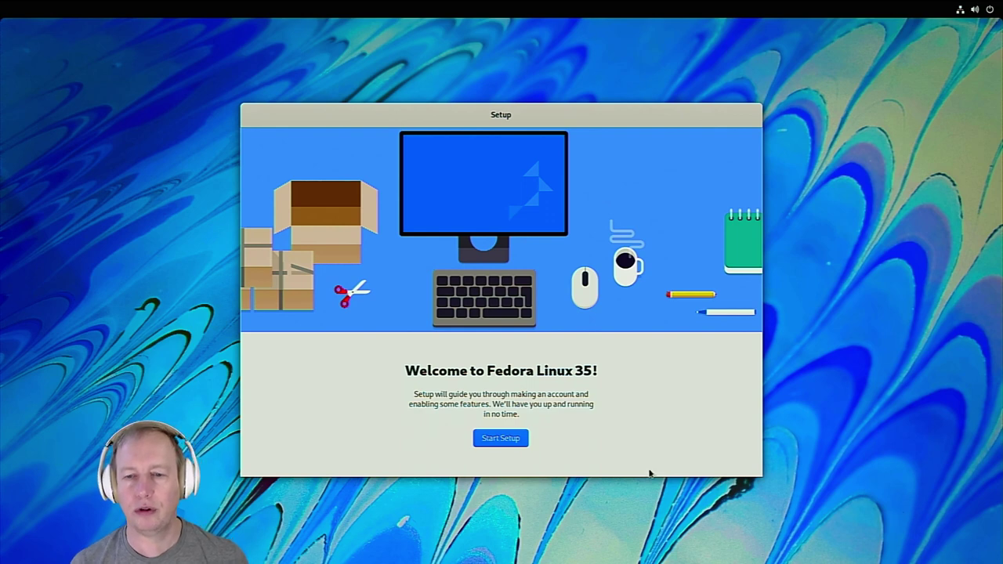
Turn off location services and problem reporting, enable third-party repositories, and skip online accounts
click(501, 438)
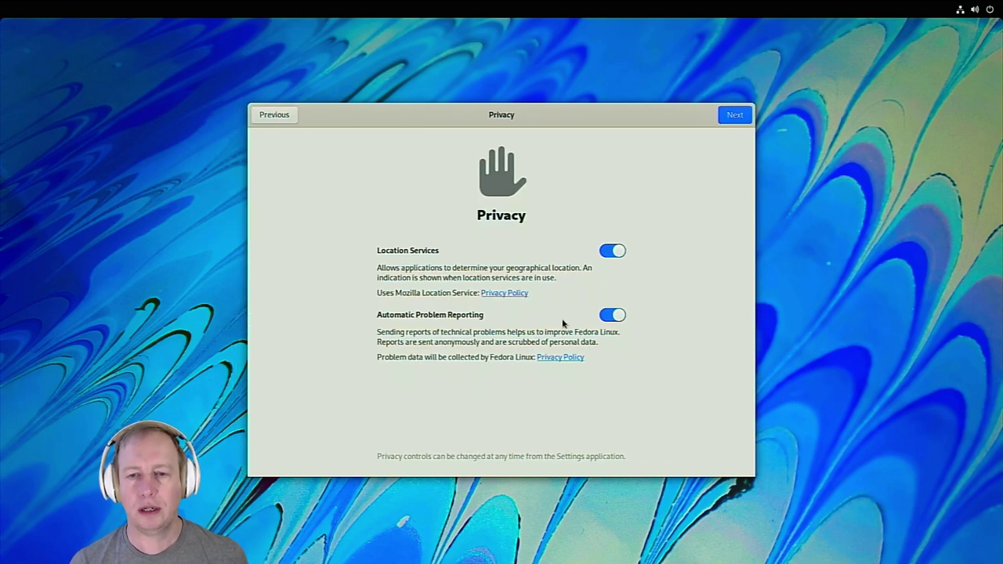
click(609, 252)
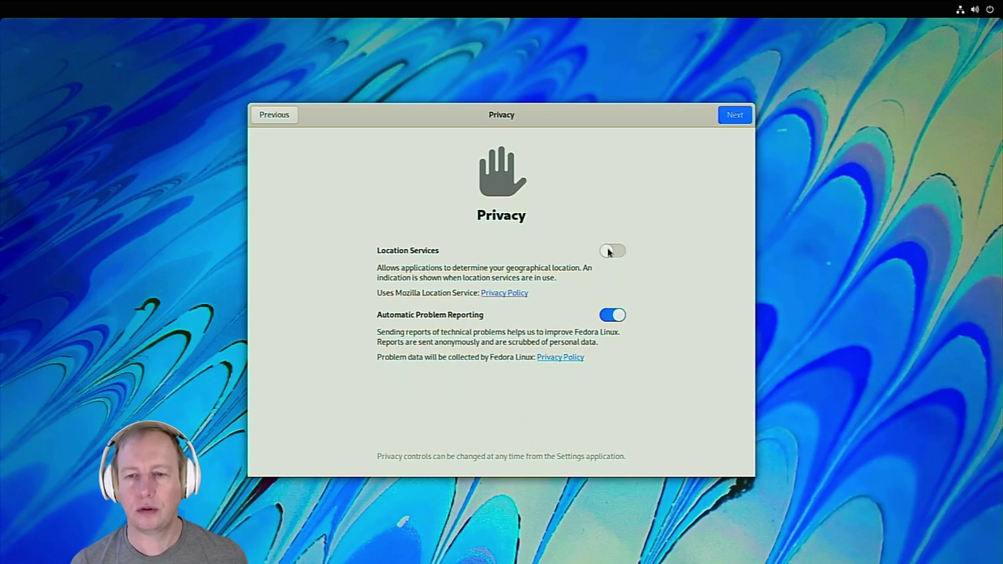
click(611, 316)
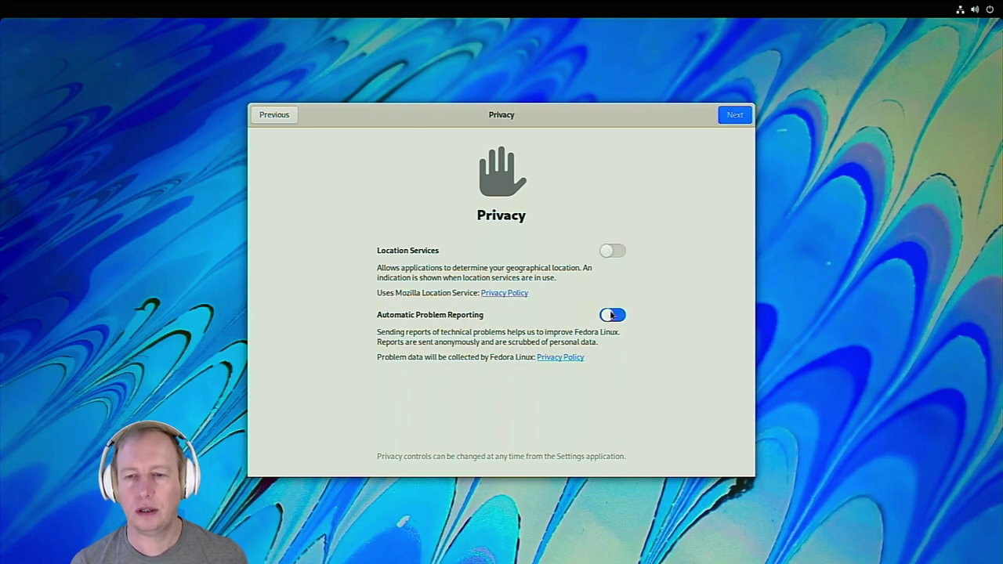
click(736, 116)
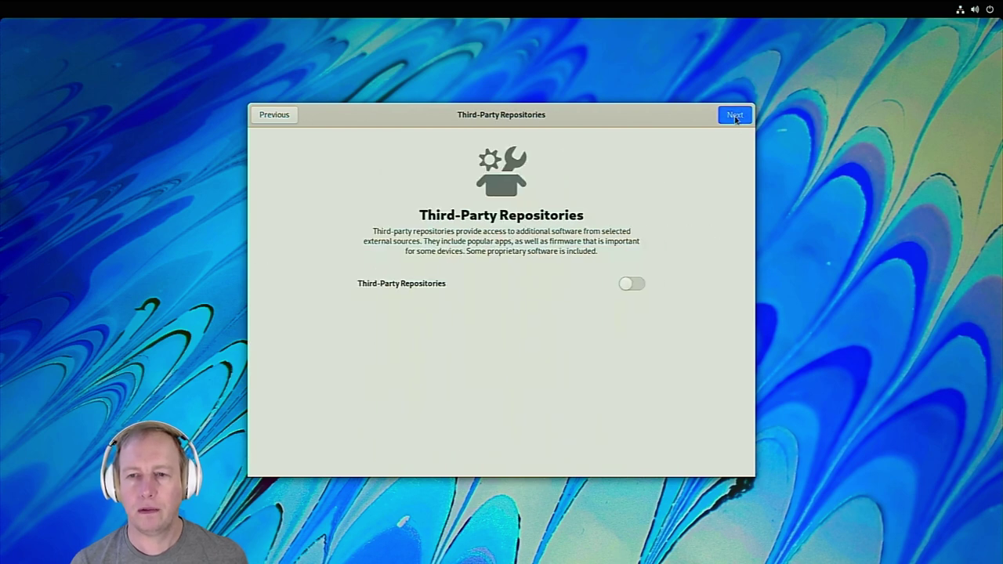
click(639, 283)
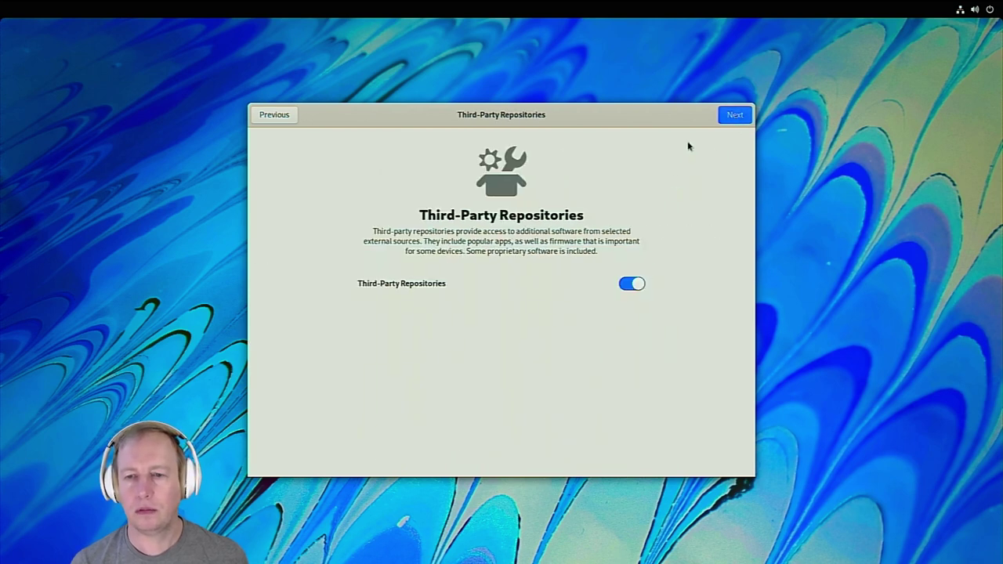
click(727, 118)
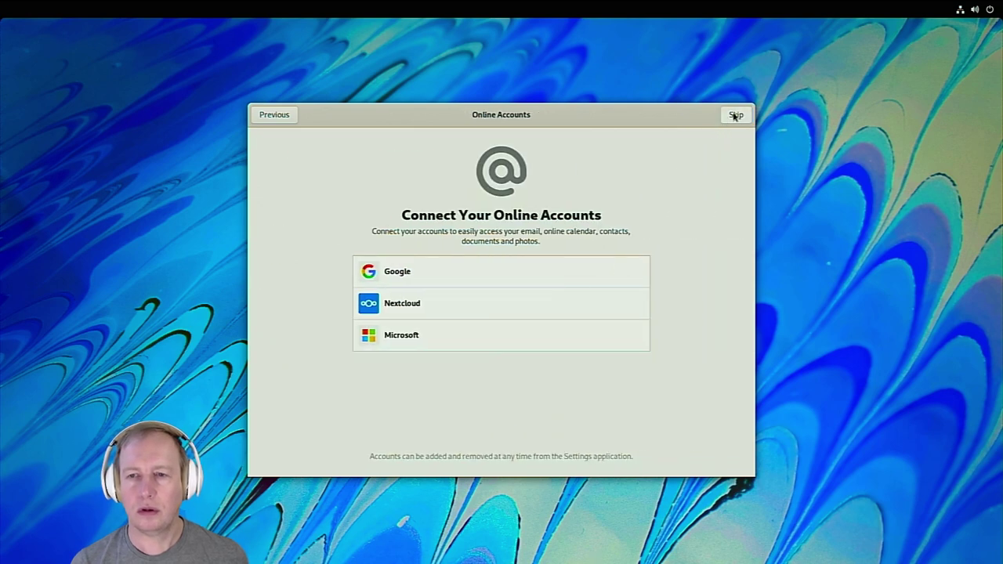
click(735, 116)
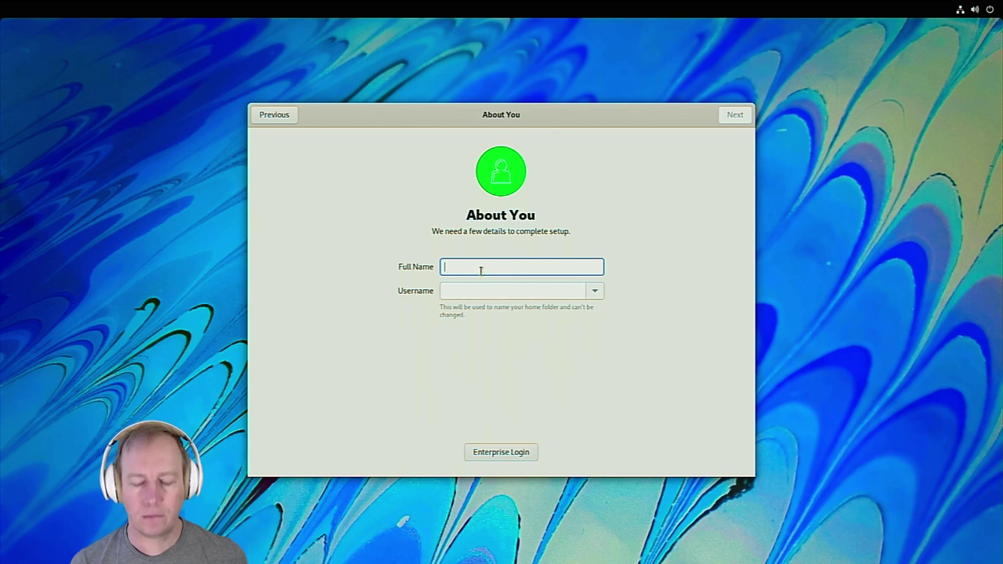
Create the user account: enter the full name and username, then set and confirm a password
text(Jon)
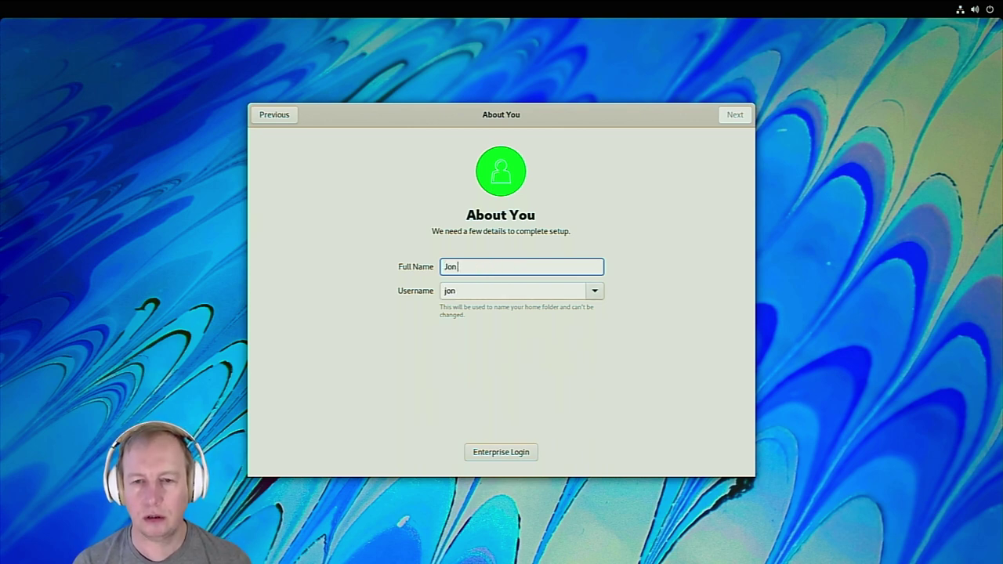
text( Nettleton)
key(Tab)
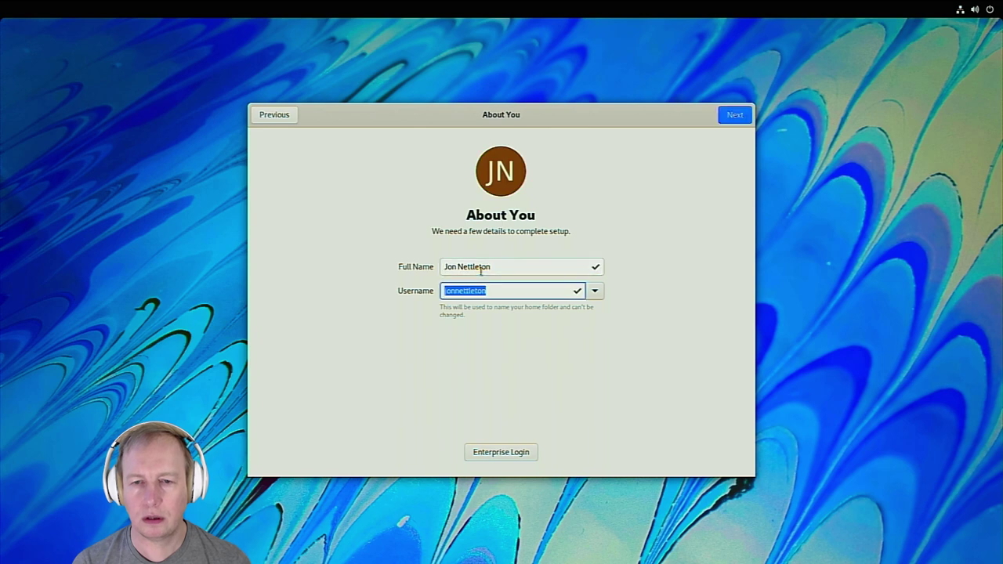
text(jnettlet)
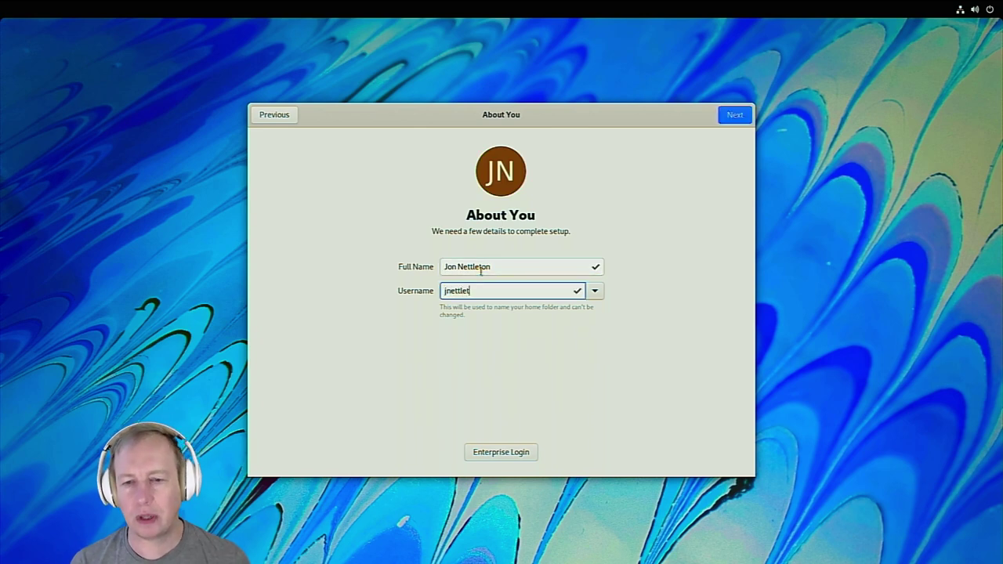
click(731, 117)
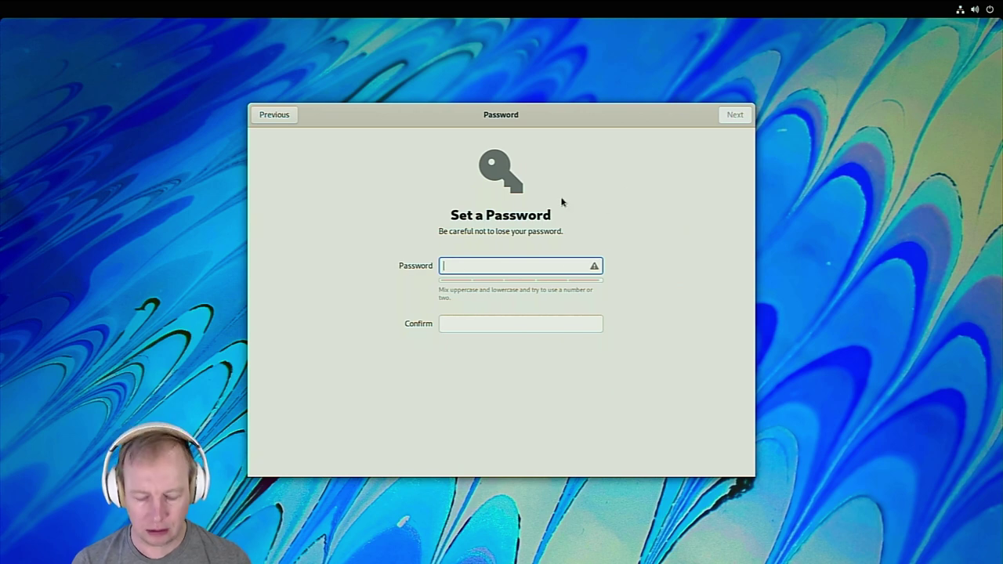
text(••••••••••)
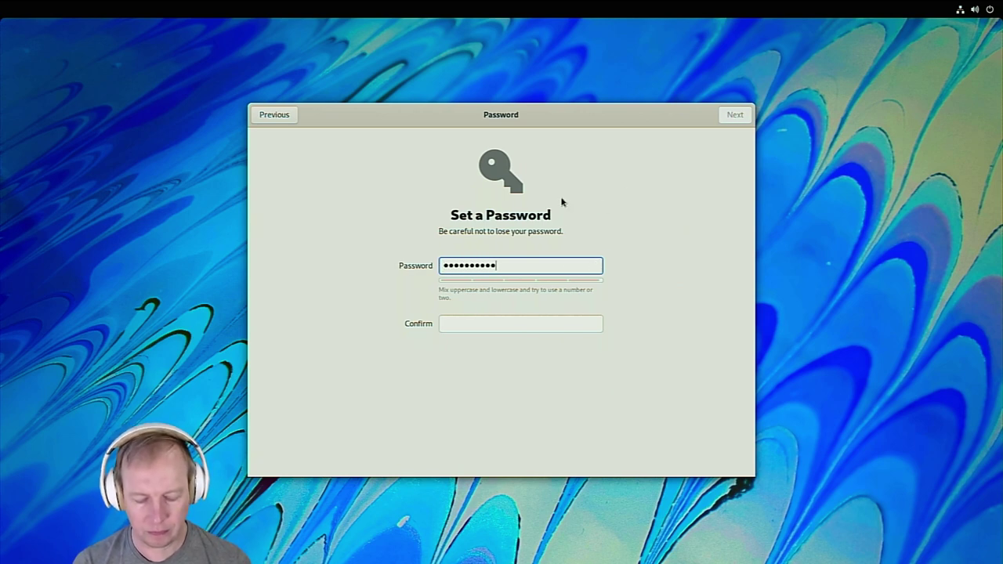
text(•••)
key(Tab)
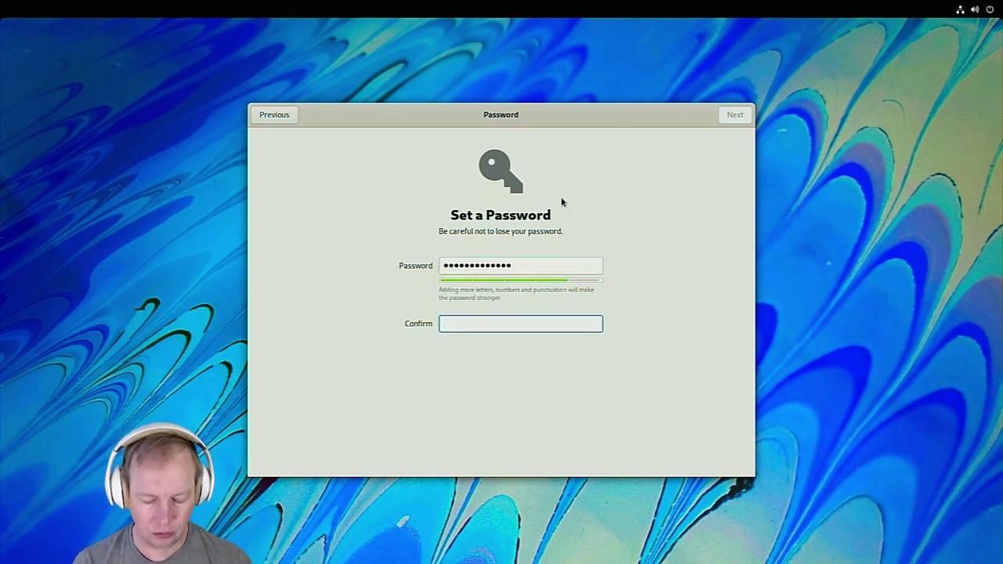
text(•••••••••••••)
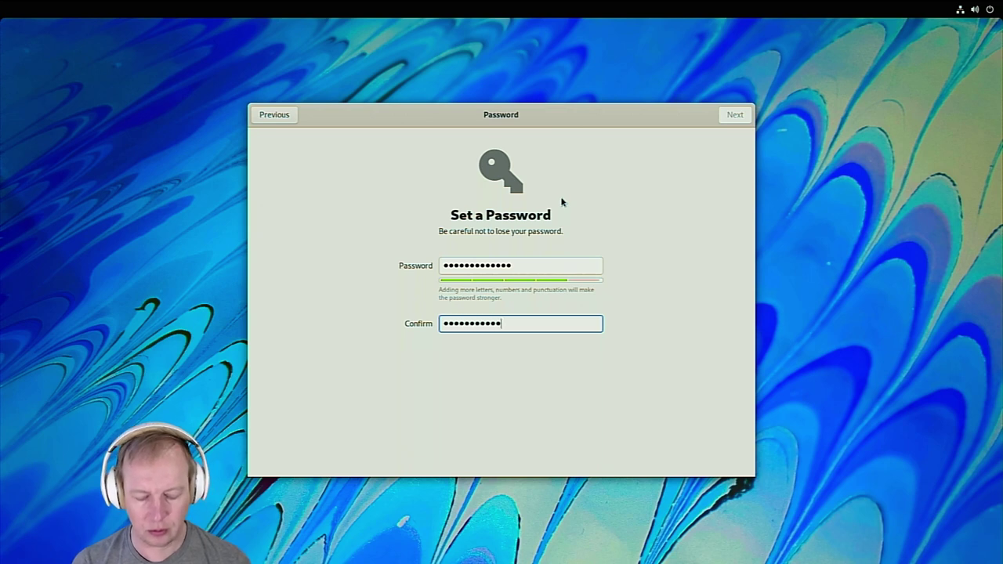
text(••)
key(Return)
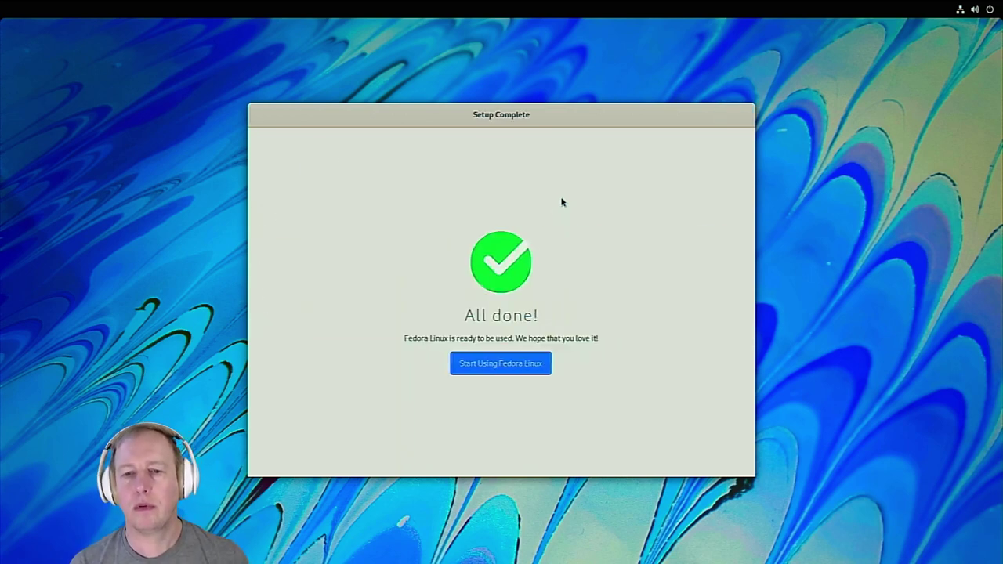
Finish setup, launch Terminal from the dash, and move it up-left and enlarge it
click(502, 370)
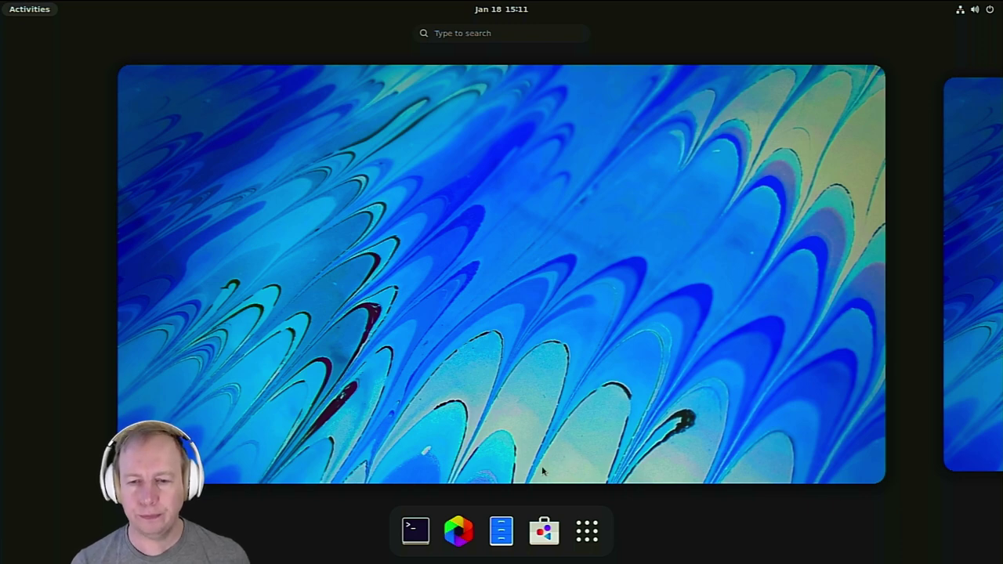
click(416, 531)
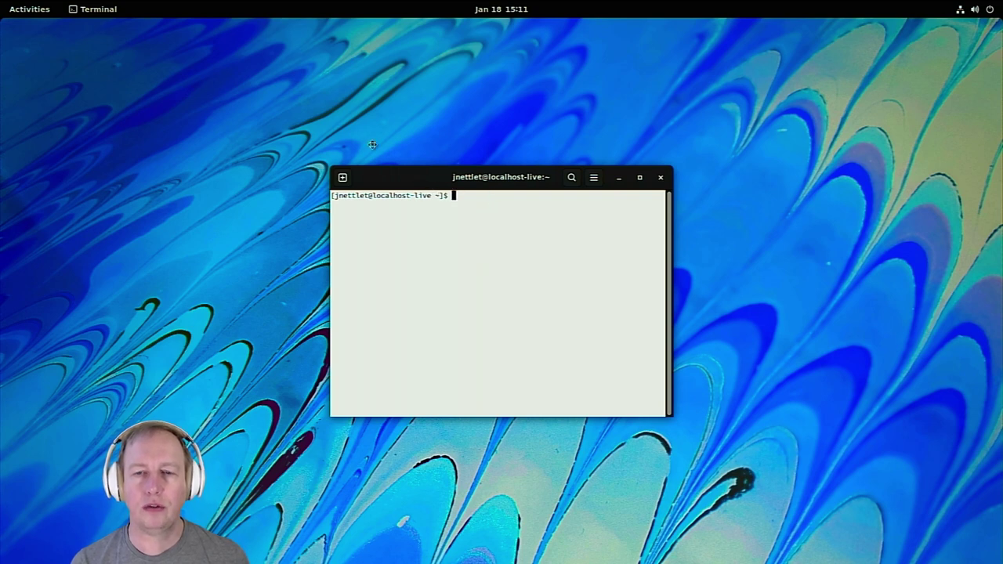
drag(353, 129, 327, 110)
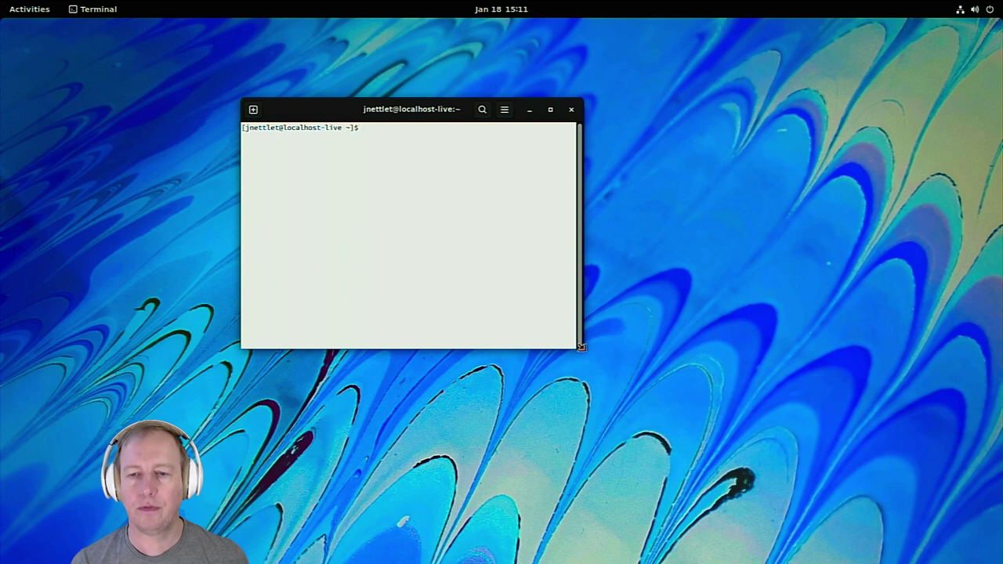
drag(582, 346, 743, 471)
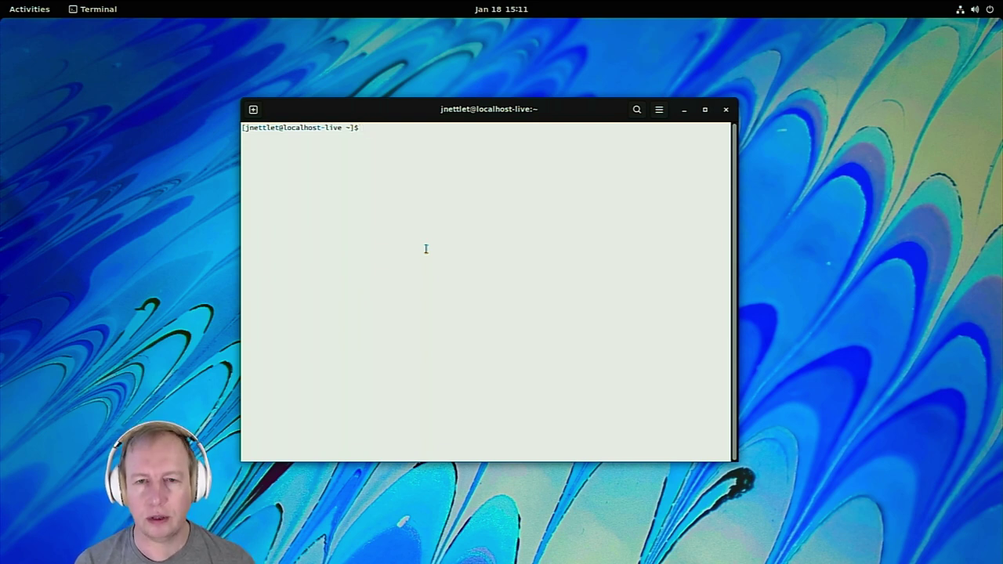
Become root with sudo -i using the account password, then start typing cd /etc/modp
text(sudo -i)
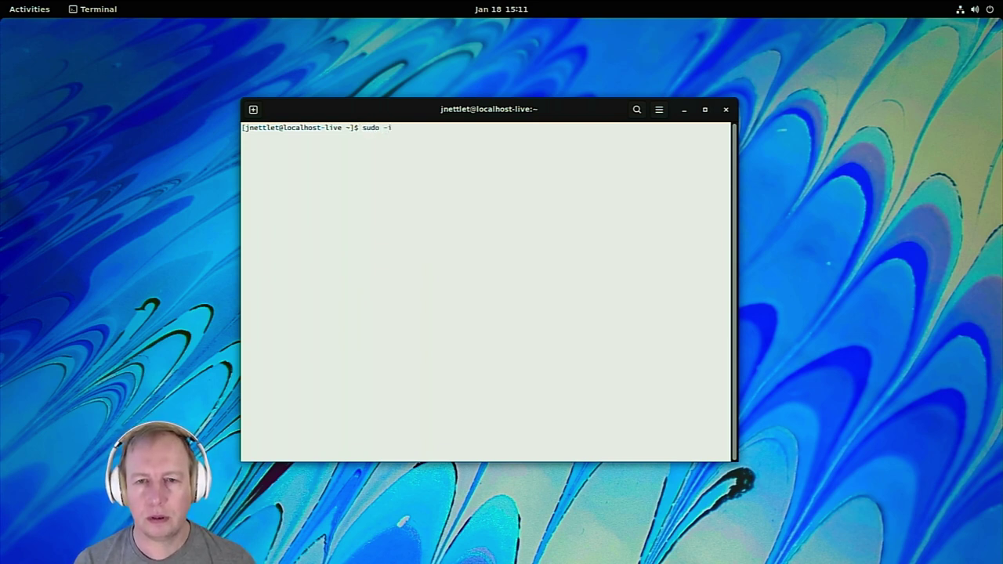
key(Return)
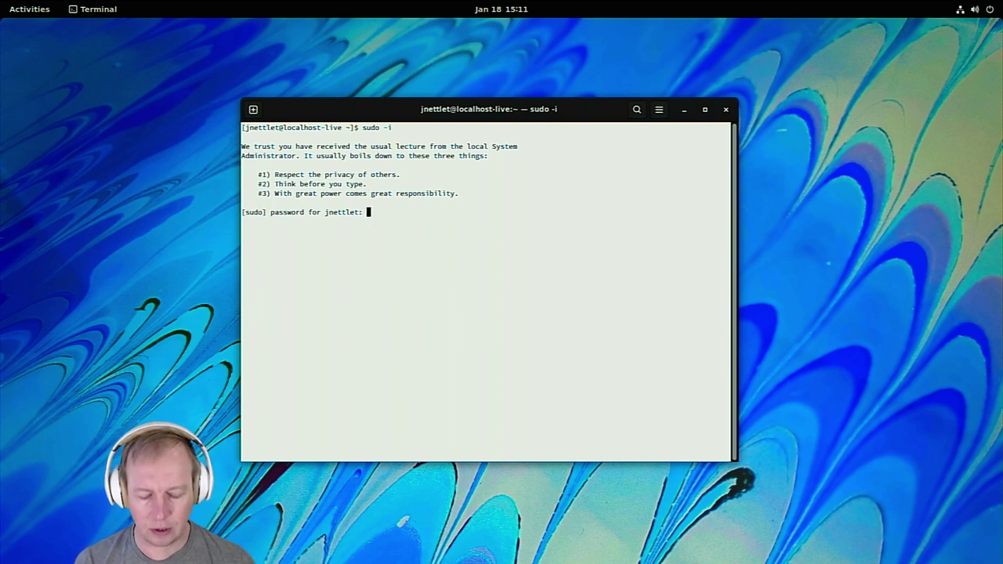
key(Return)
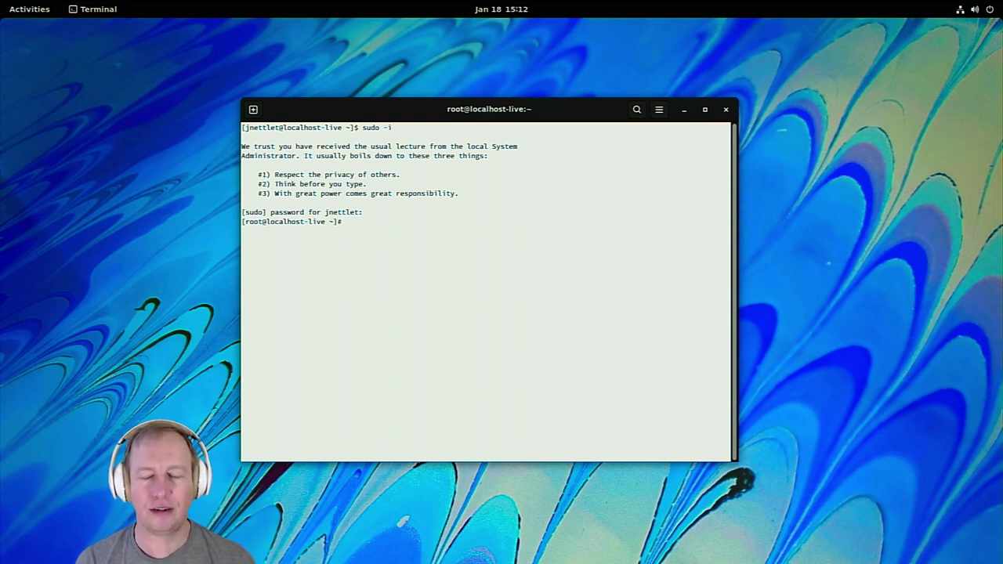
text(cd /etc/)
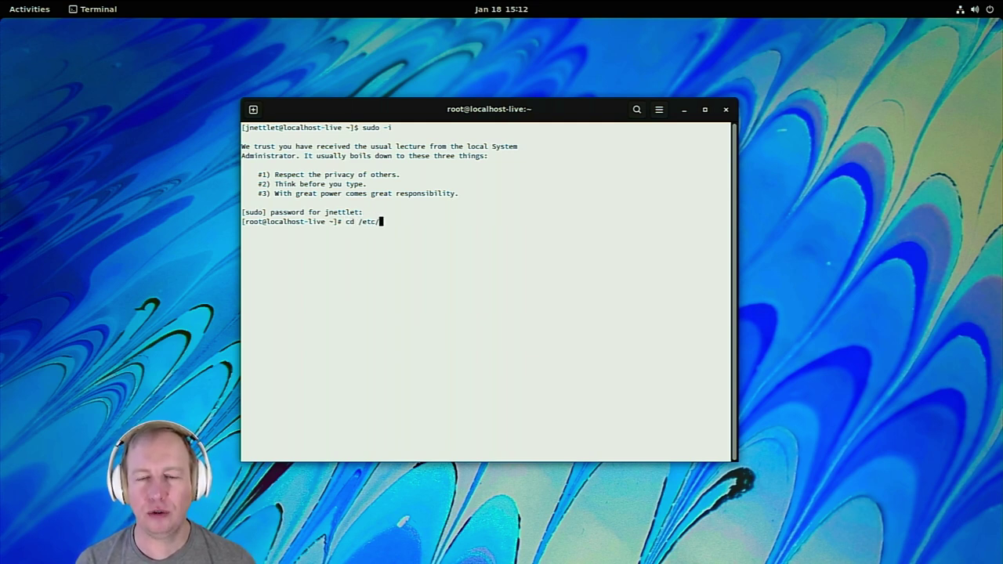
text(modp)
Go to /etc/modprobe.d, list its files, and view anaconda-denylist.conf
key(Tab)
key(Return)
text(ls)
key(Return)
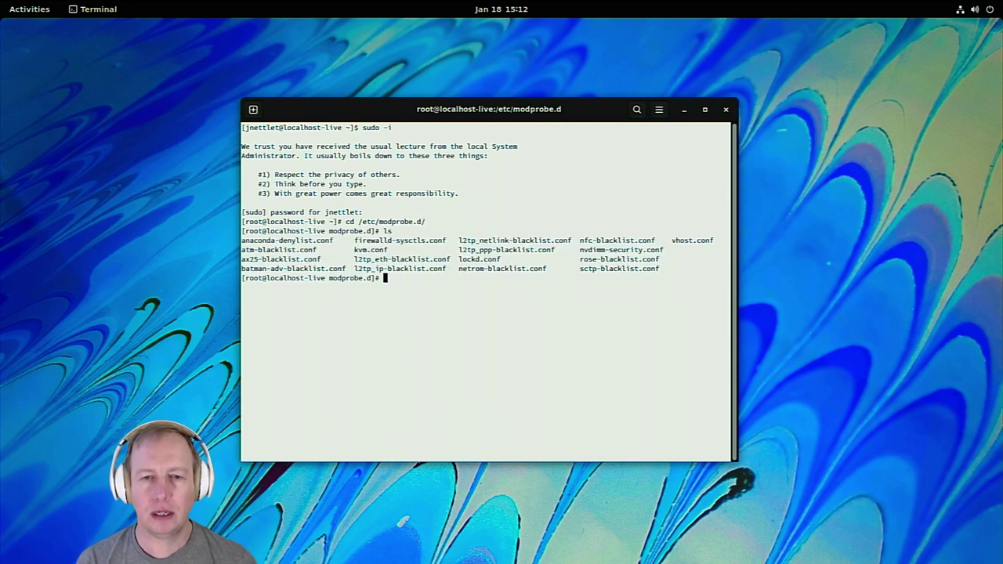
text(cat an)
key(Tab)
key(Return)
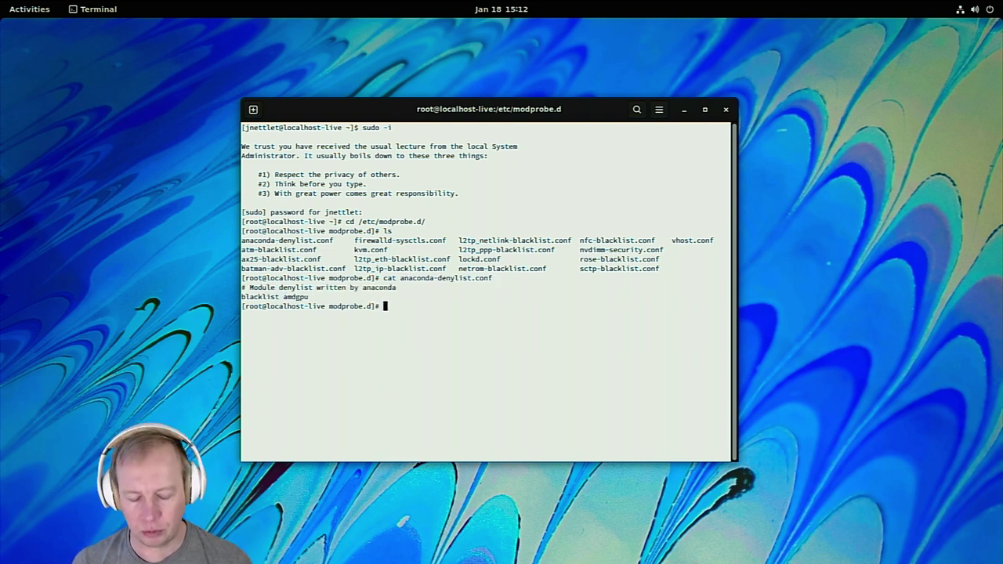
Delete anaconda-denylist.conf, confirming with y, and cd back to root's home directory
text(rm )
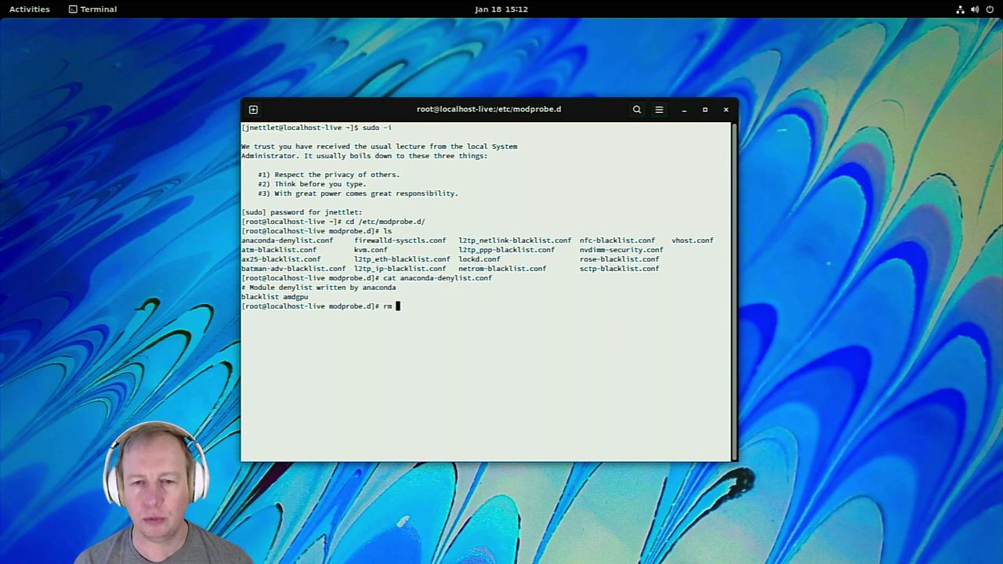
text(ana)
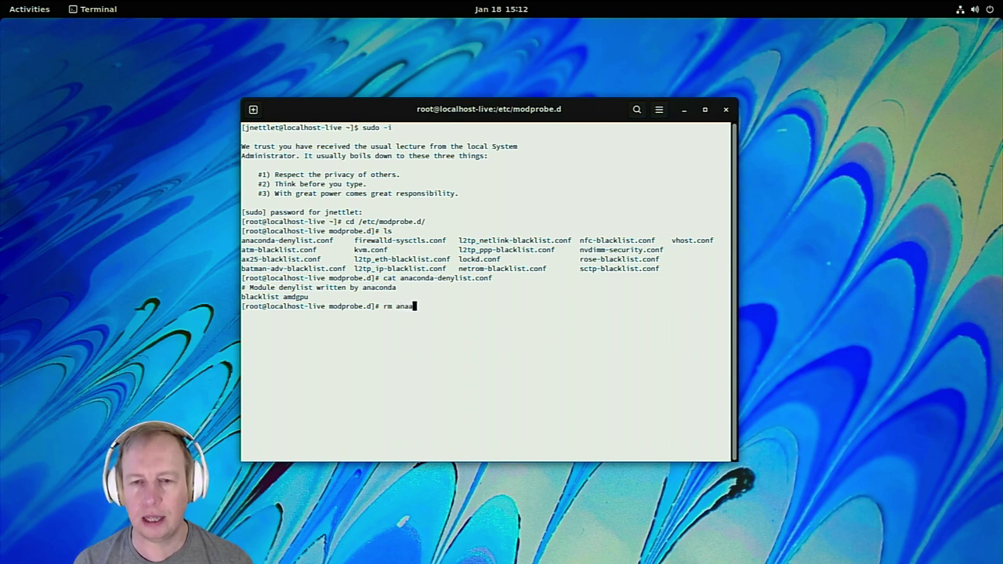
key(Tab)
key(Return)
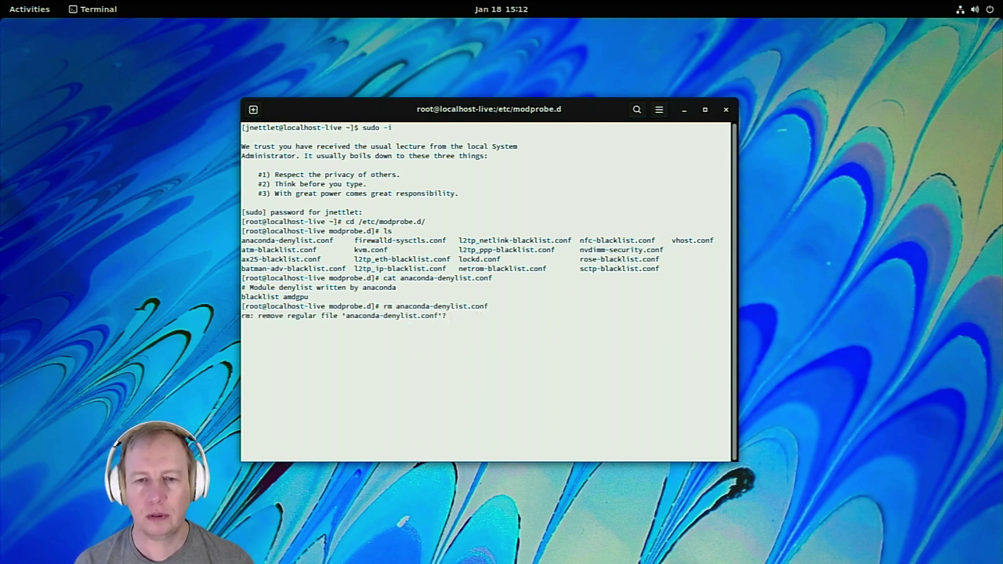
text(y)
key(Return)
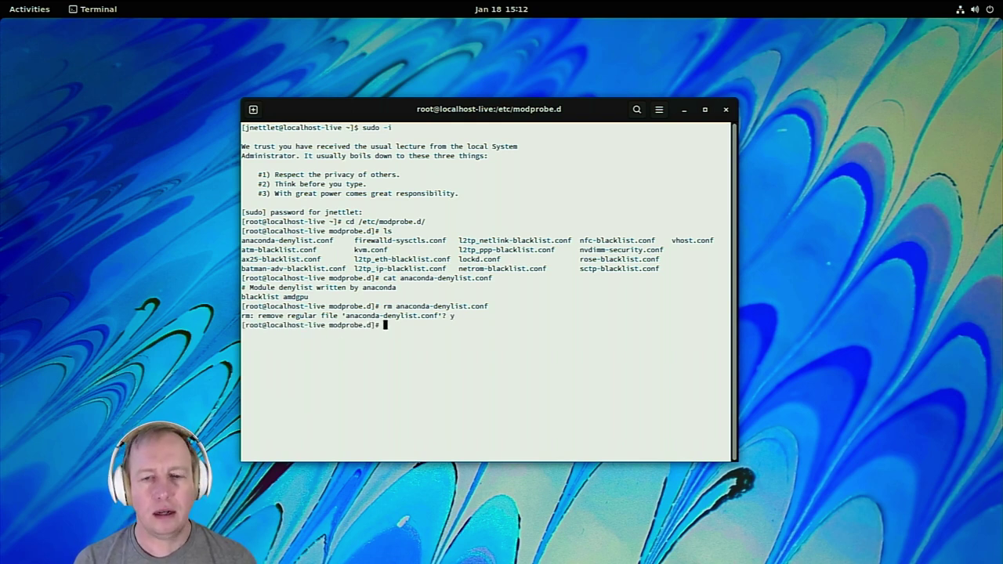
text(cd)
key(Return)
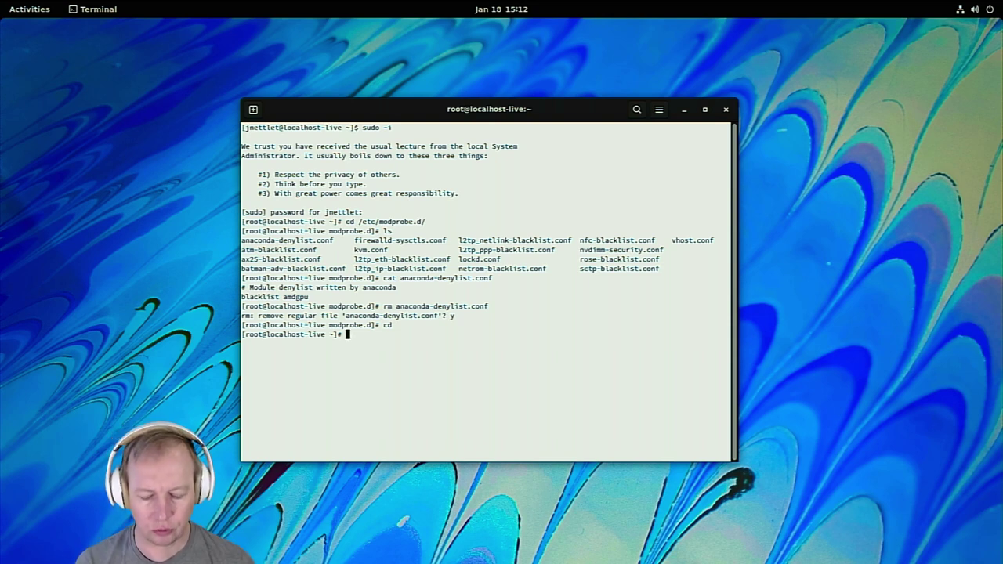
Type grubby --args="arm-smmu.disable_bypass=0 iommu.passthrough=1 amdgpu.pcie_gen_cap=0x…, fixing typos along the way
text(grubby)
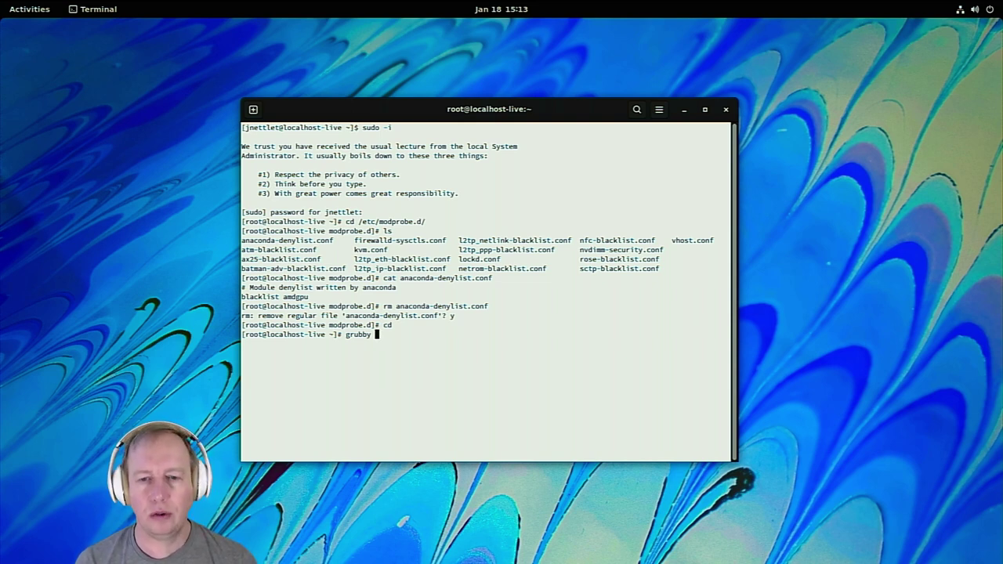
text(--args=)
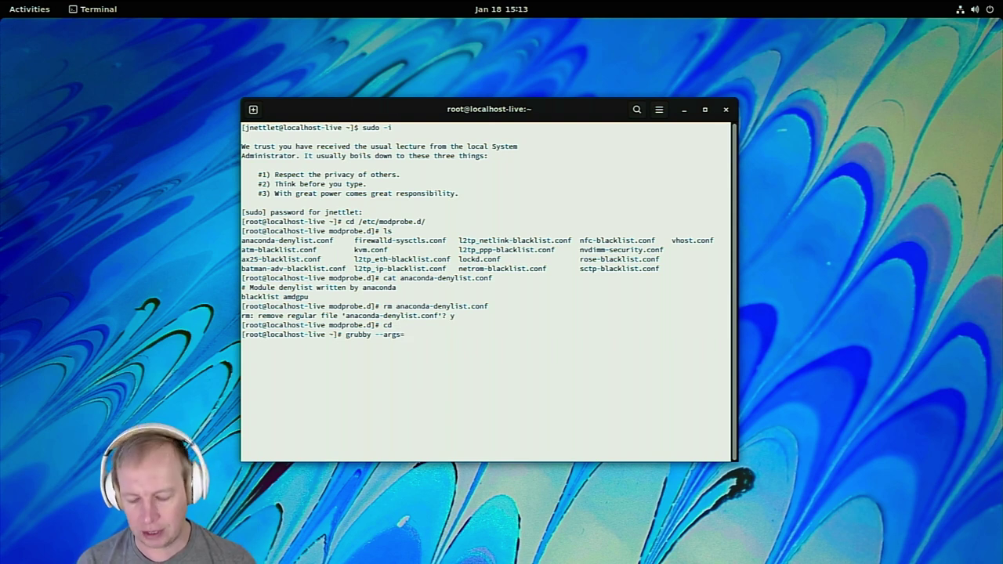
text(")
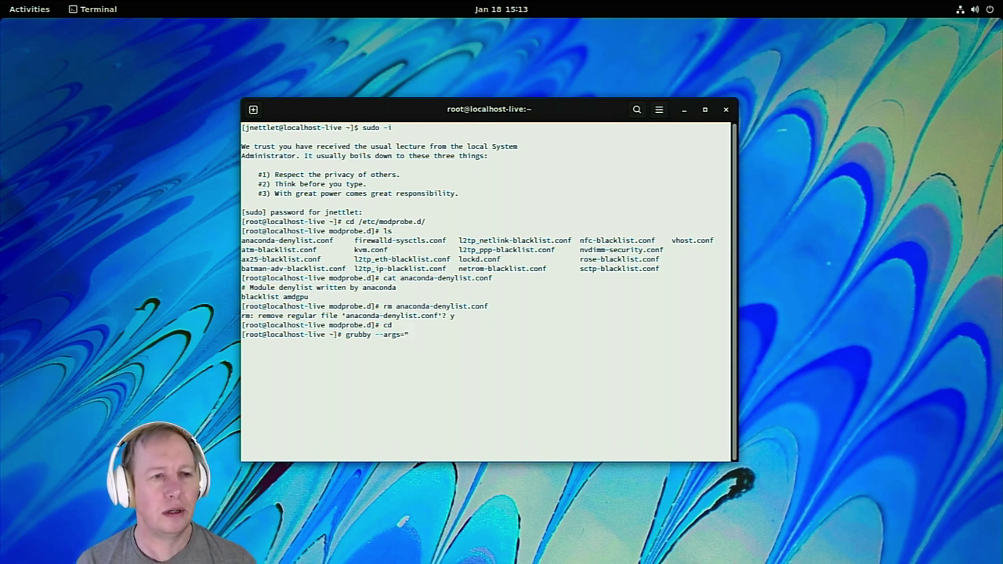
text(amd)
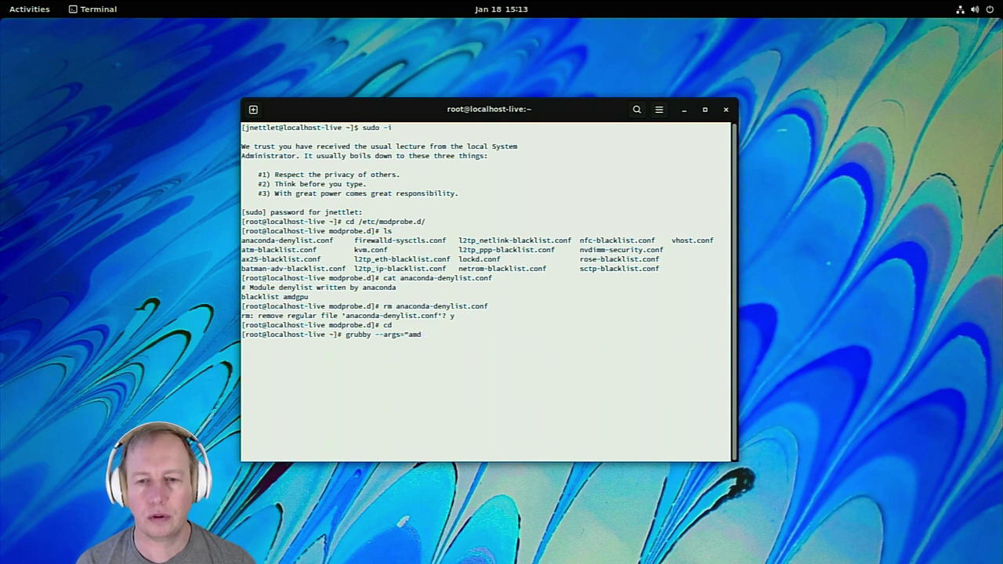
key(BackSpace)
key(BackSpace)
key(BackSpace)
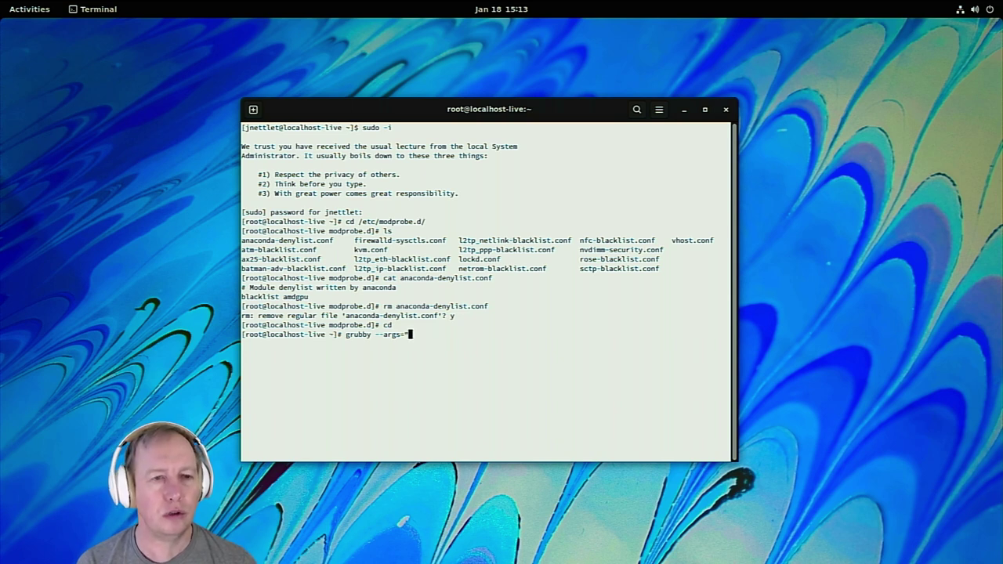
text(arm-smmu)
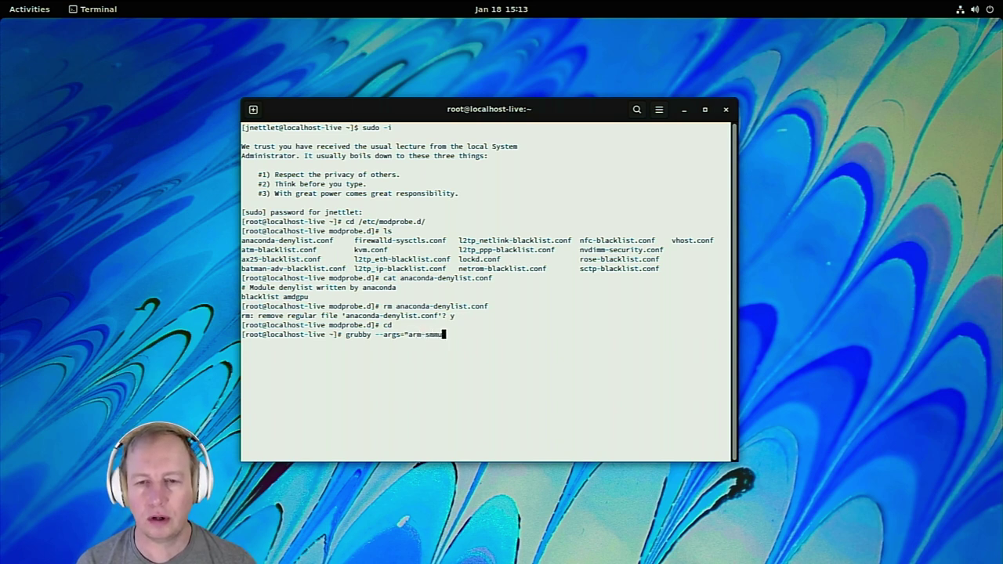
text(.bypass)
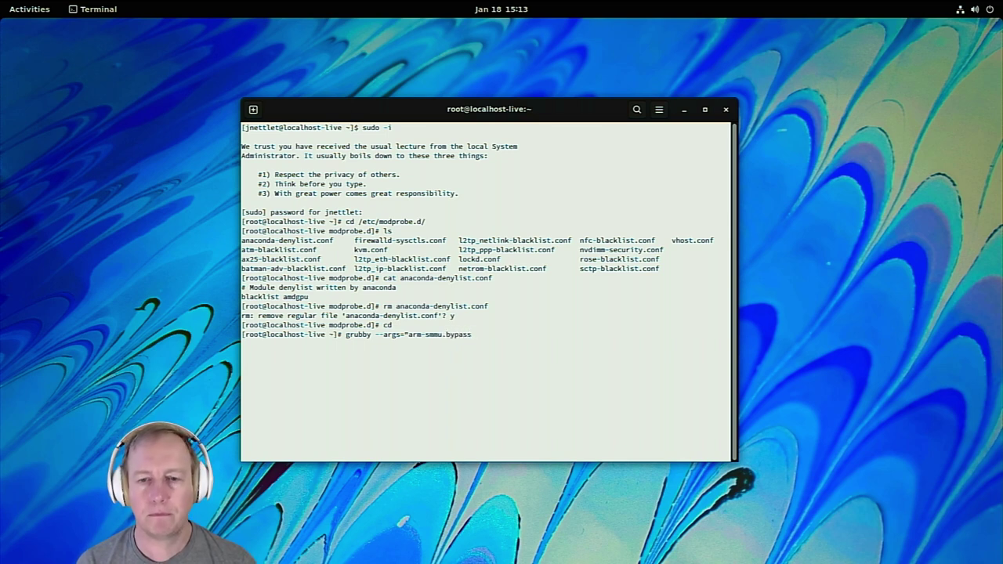
key(BackSpace)
key(BackSpace)
key(BackSpace)
key(BackSpace)
key(BackSpace)
key(BackSpace)
key(BackSpace)
key(BackSpace)
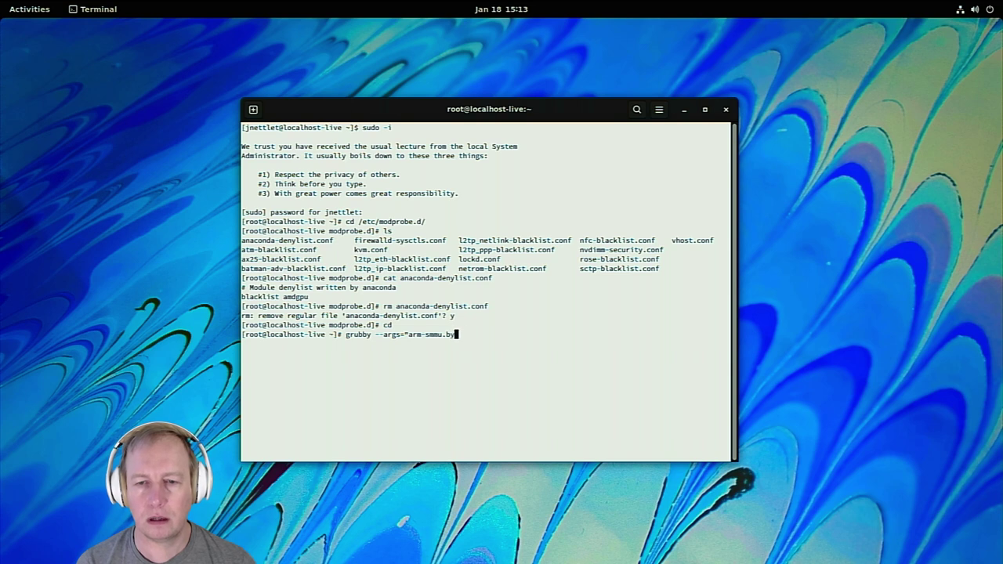
text(u.disable)
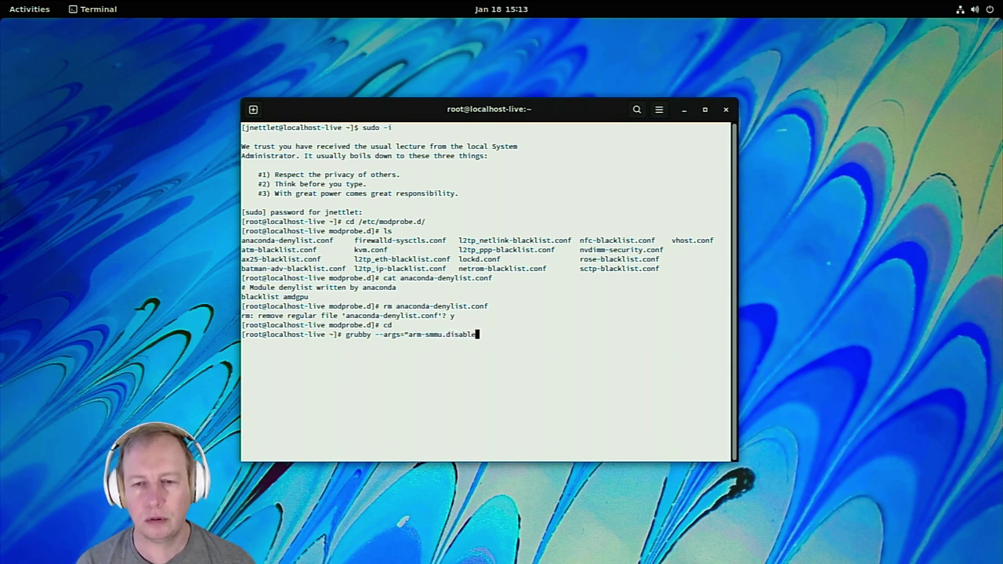
text(_bypass=0)
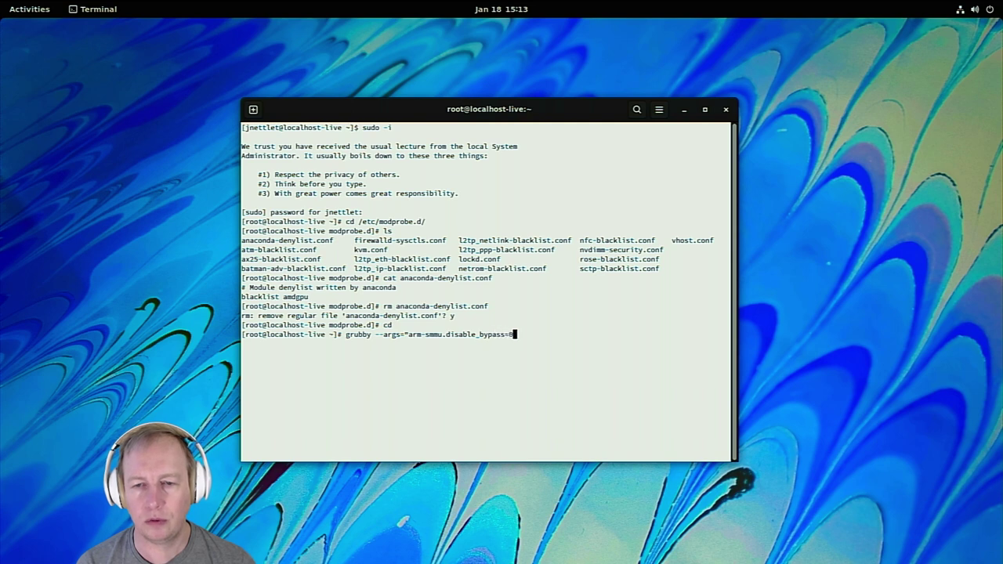
text( iommu)
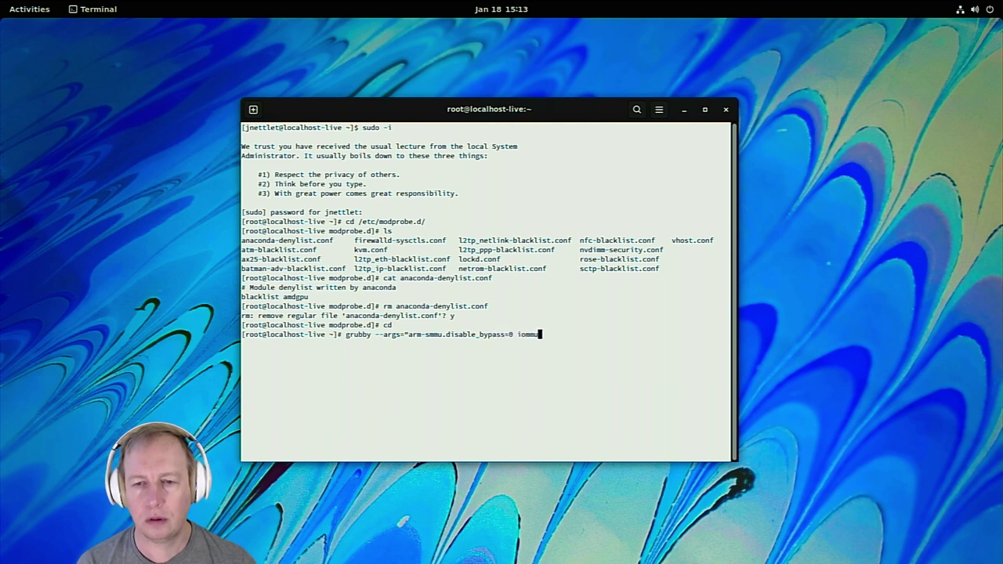
text(.passthrough=)
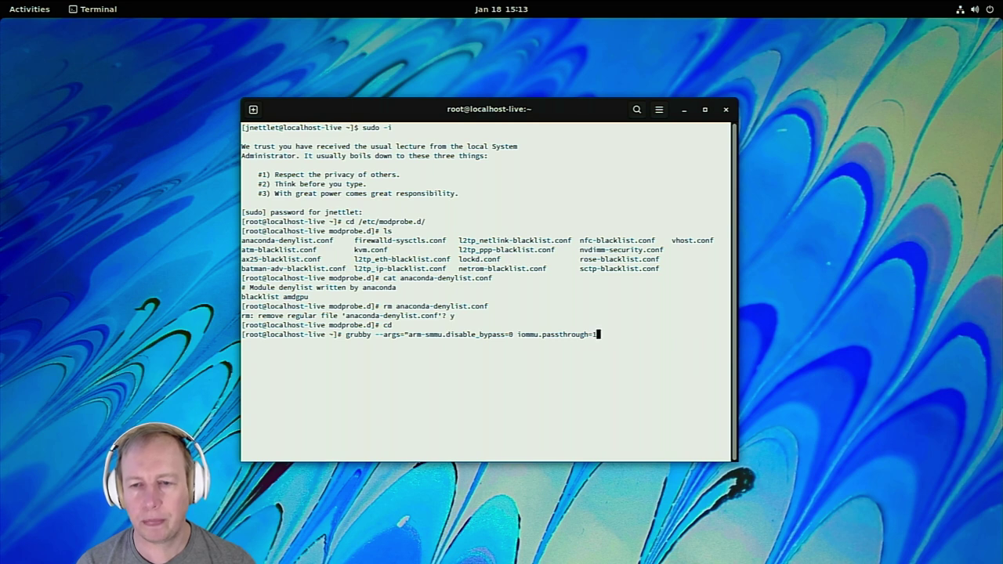
text(1)
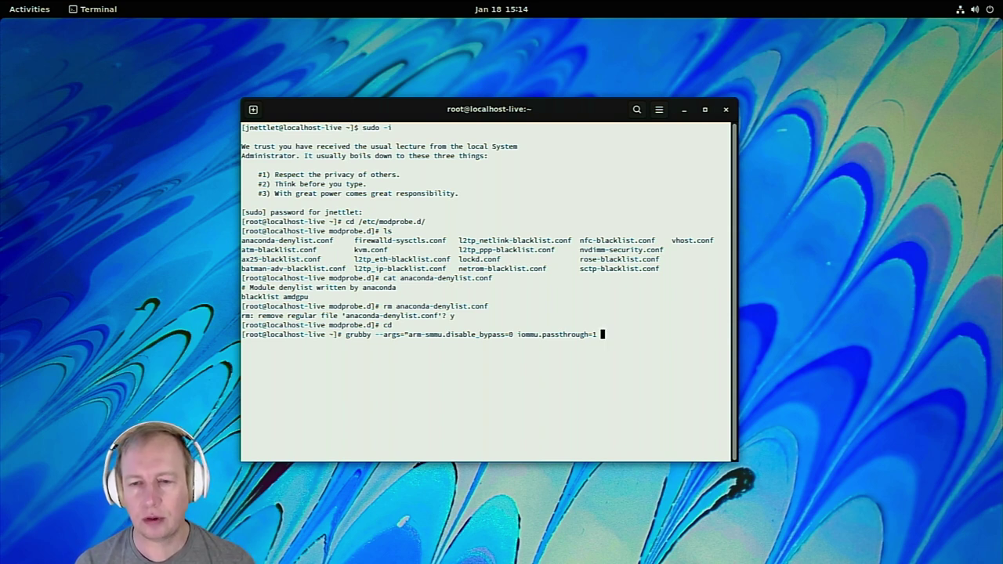
text(amd)
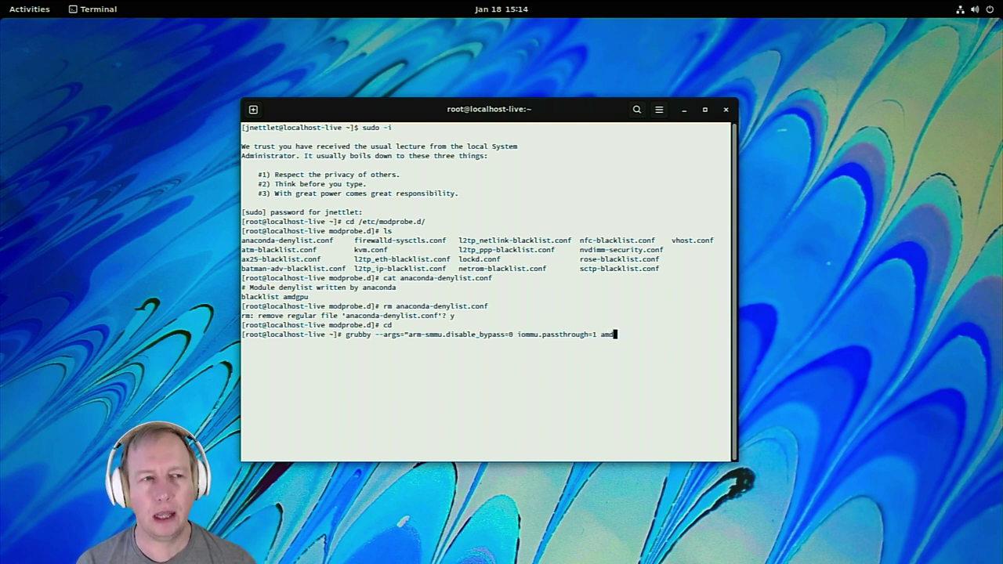
text(gpu.)
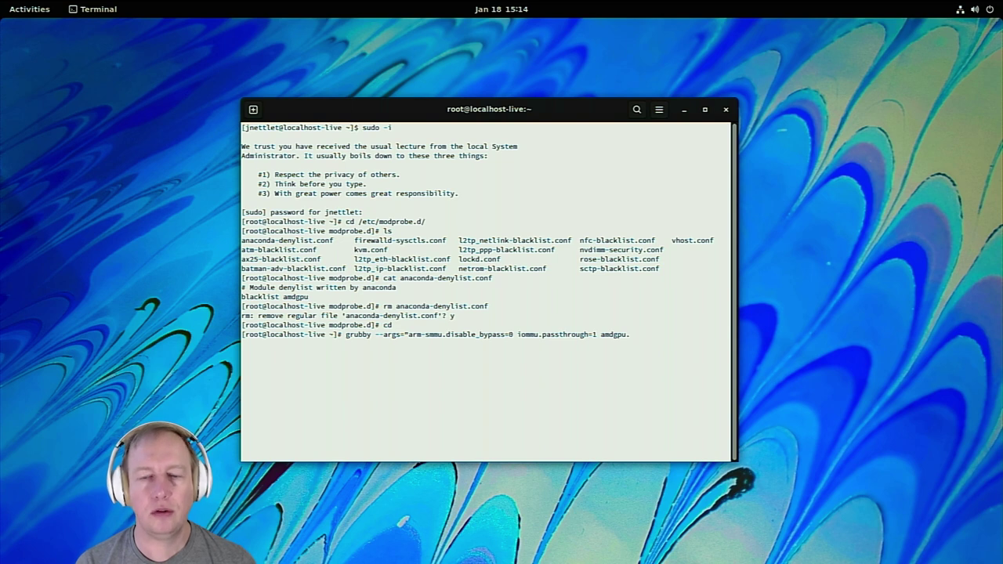
text(pc)
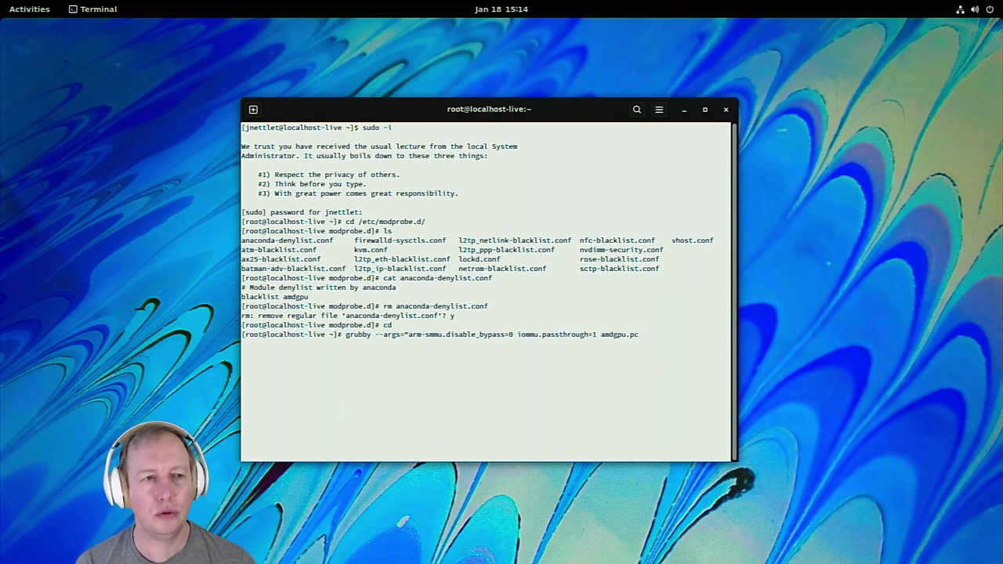
text(ie_gen_c)
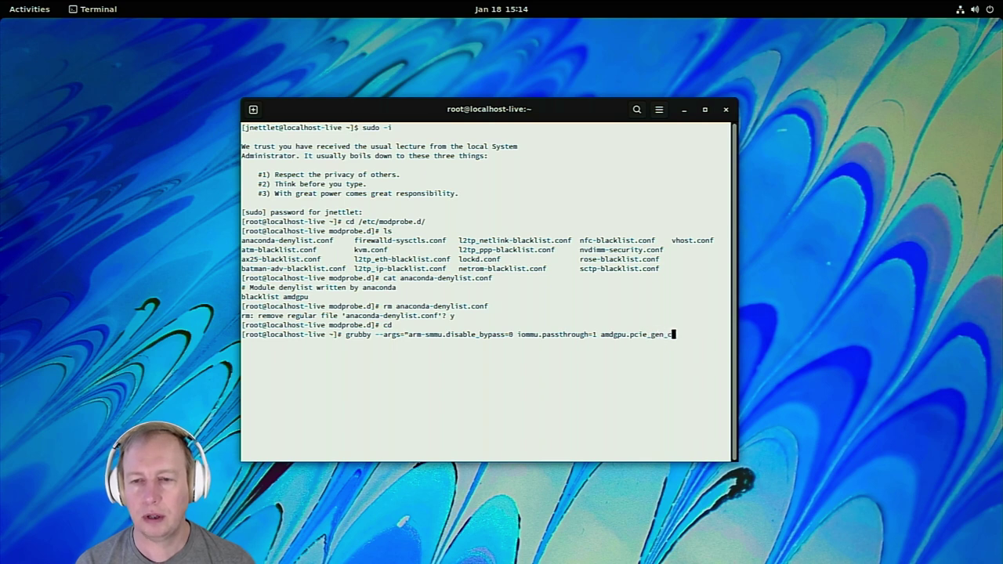
text(ap)
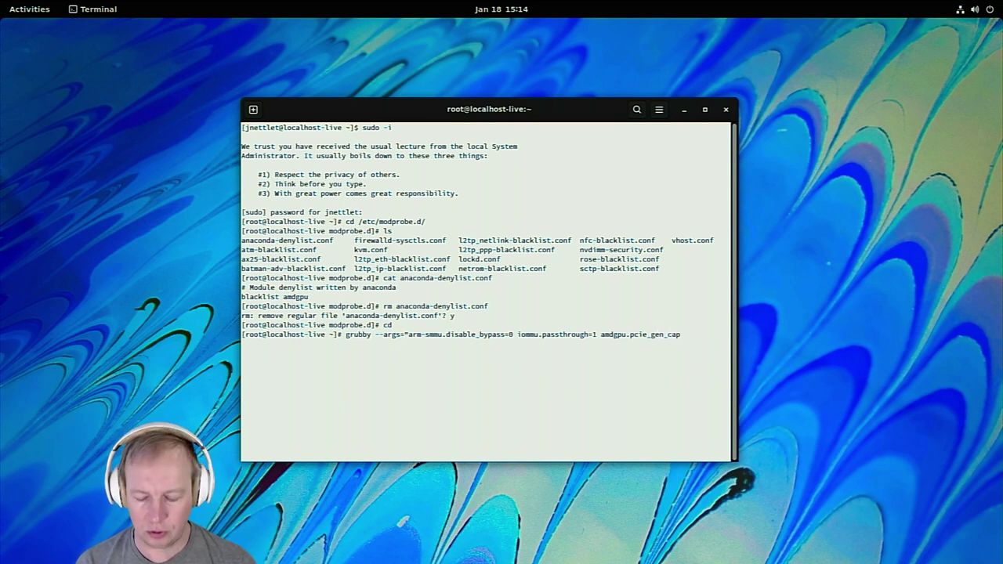
text(=0x2)
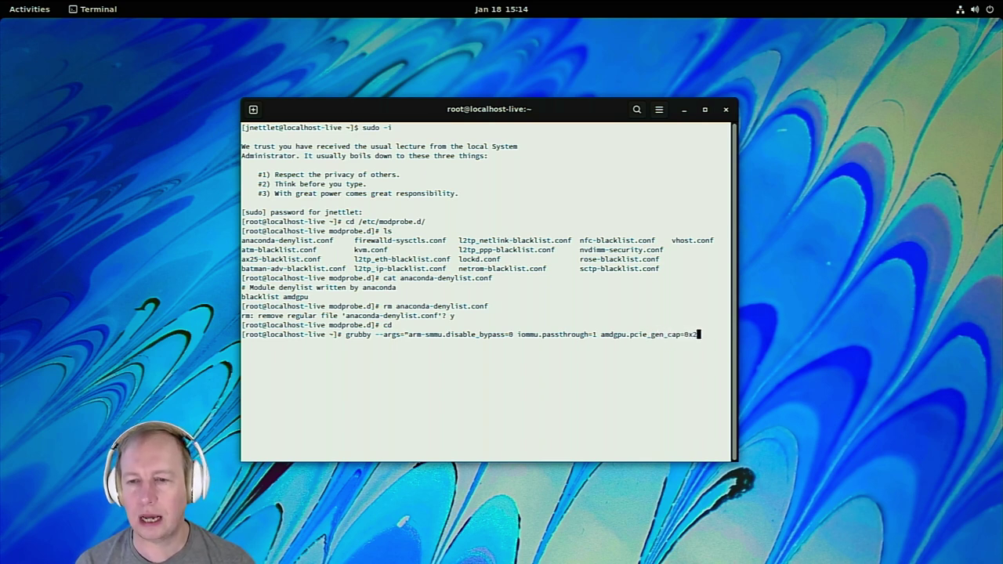
key(BackSpace)
text(4)
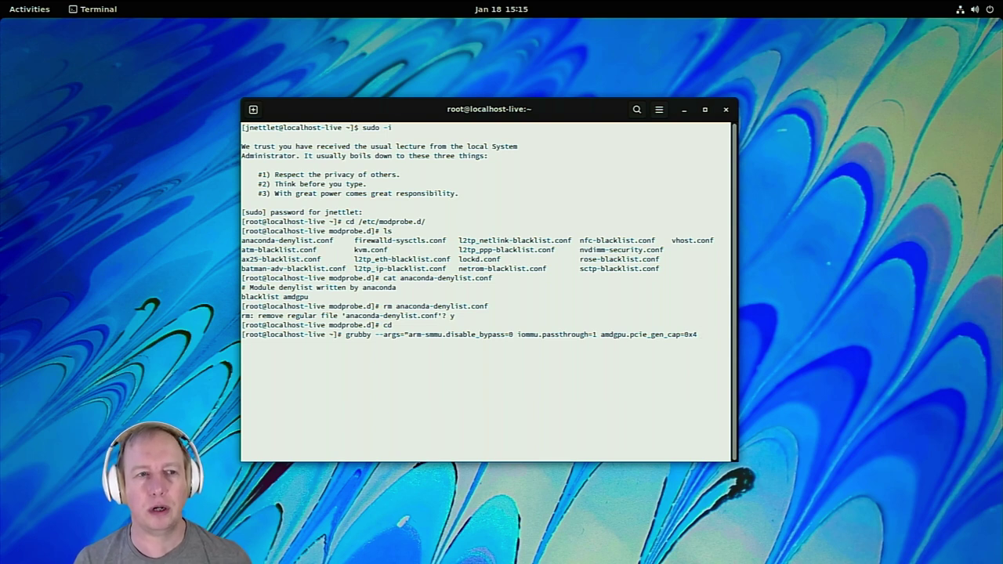
Finish the grubby command with usbcore.autosuspend=-1" --update-kernel=ALL and run it
text(usbc)
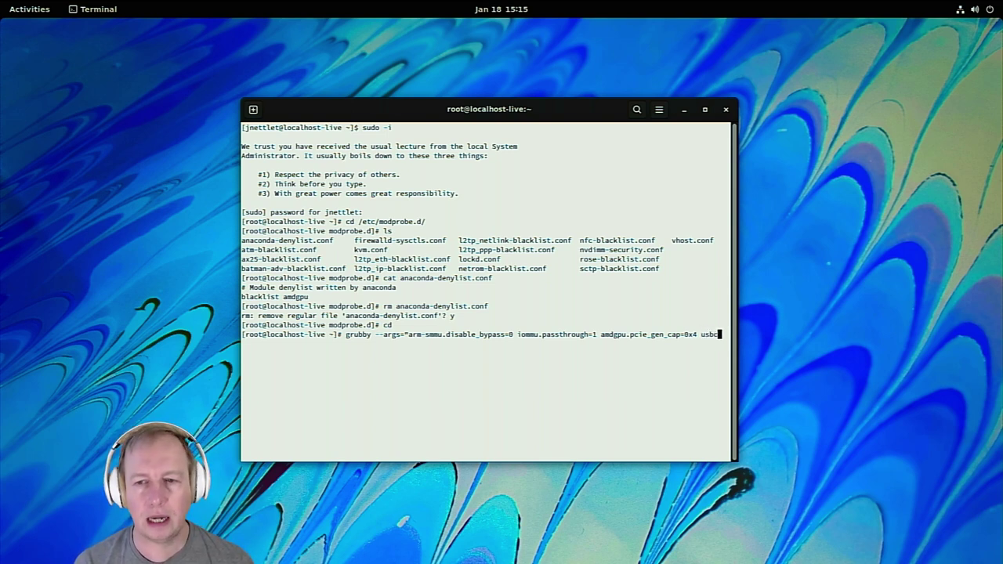
text(ore.)
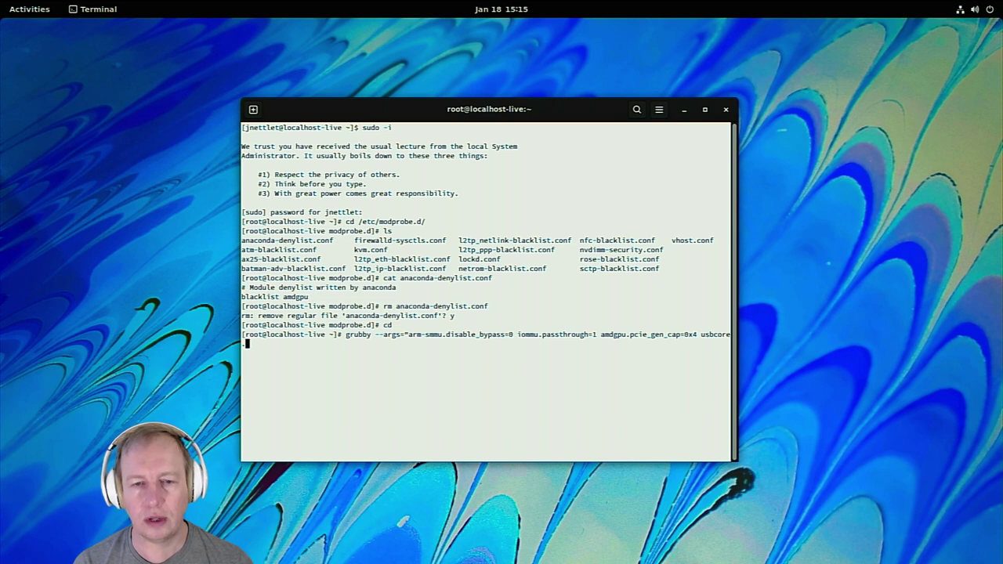
text(au)
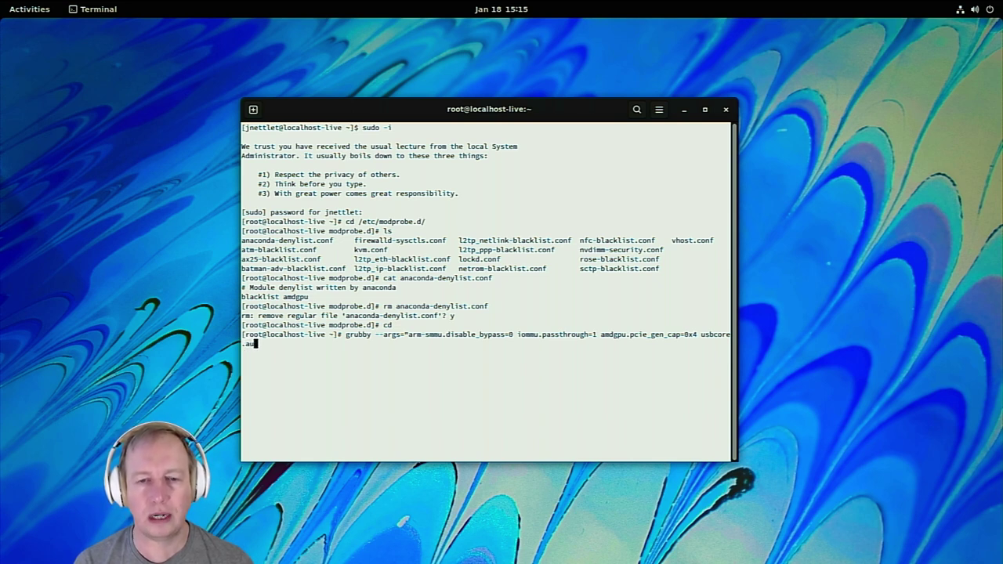
text(tosuspend)
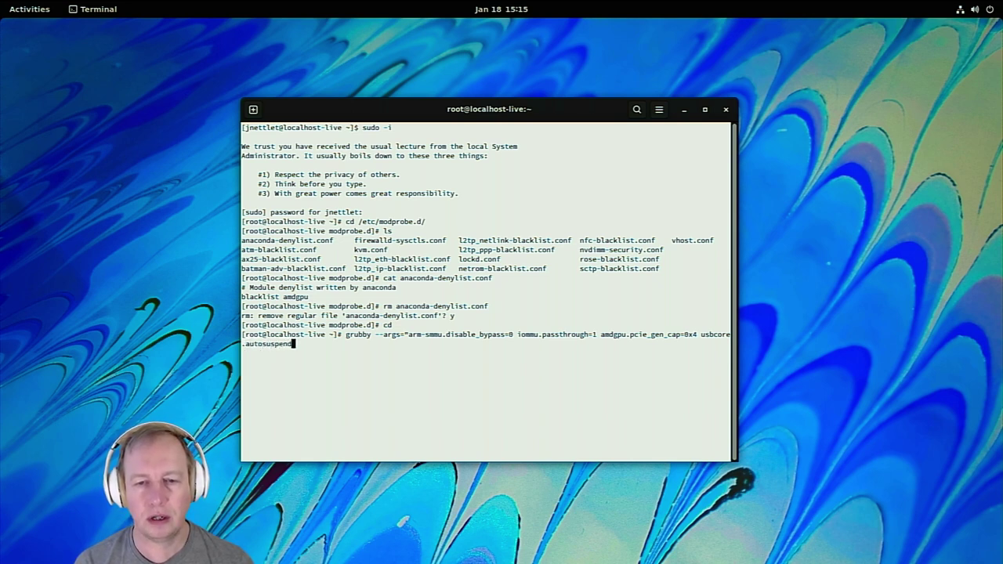
text(=)
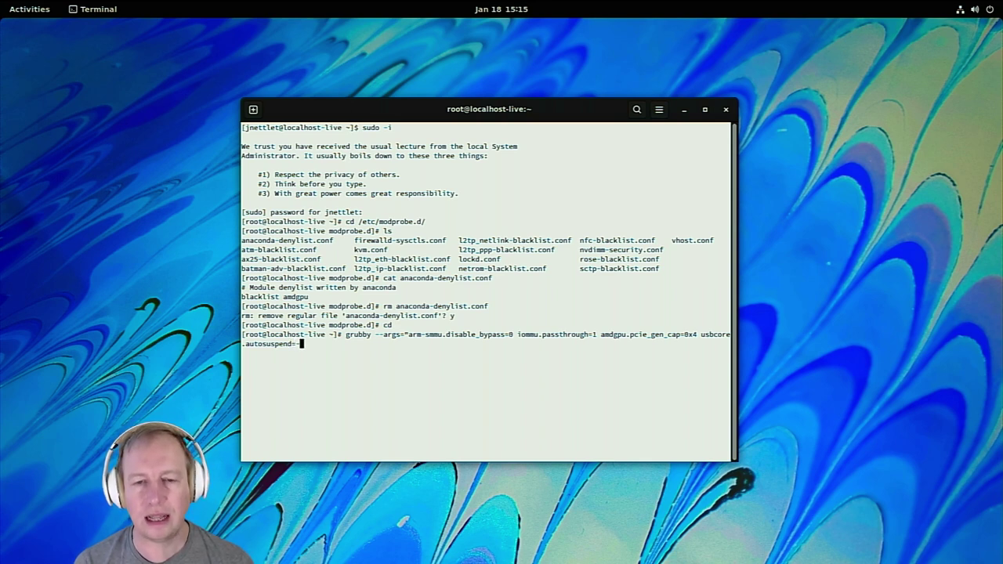
text(-1")
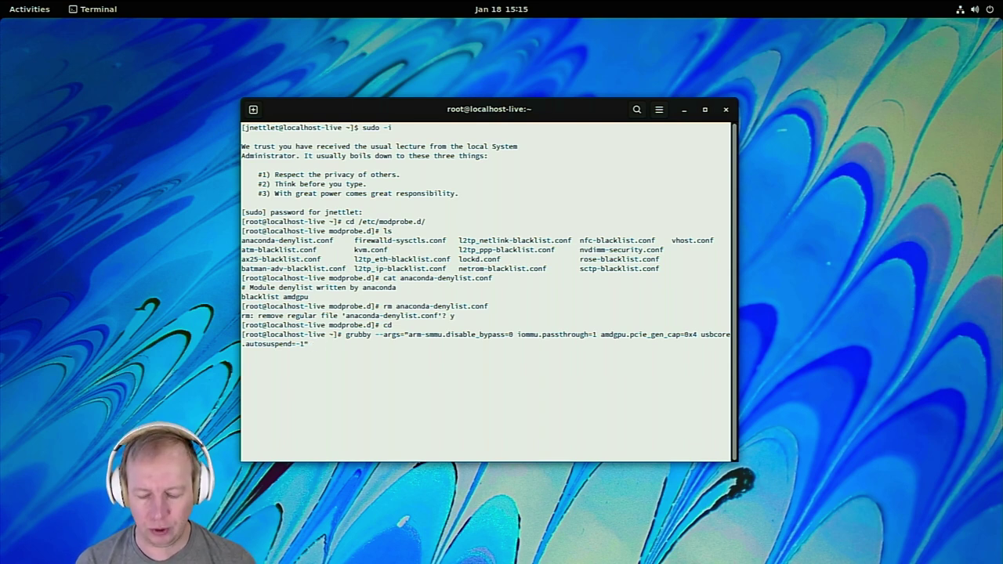
text(--update)
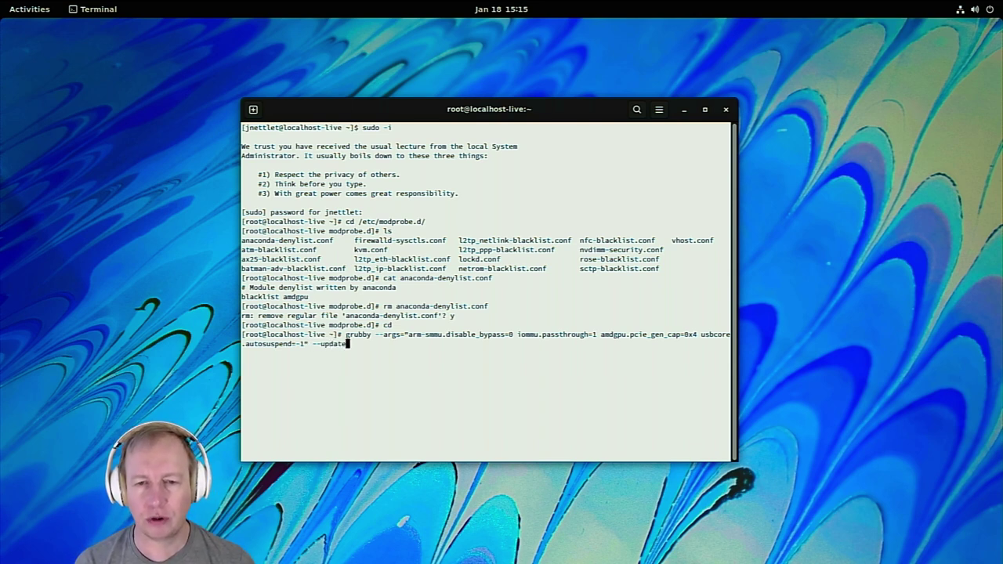
text(-ke)
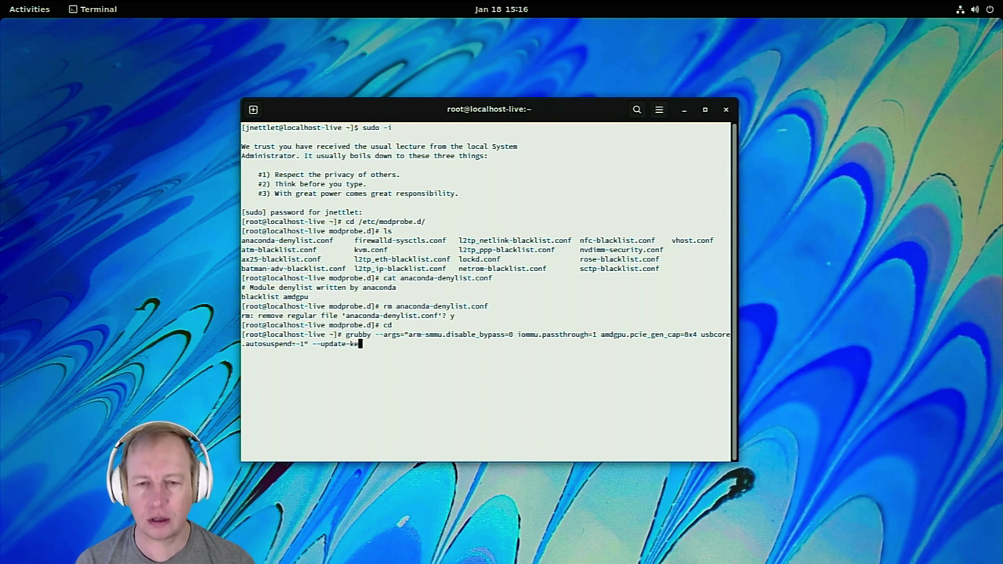
text(rnel=ALL)
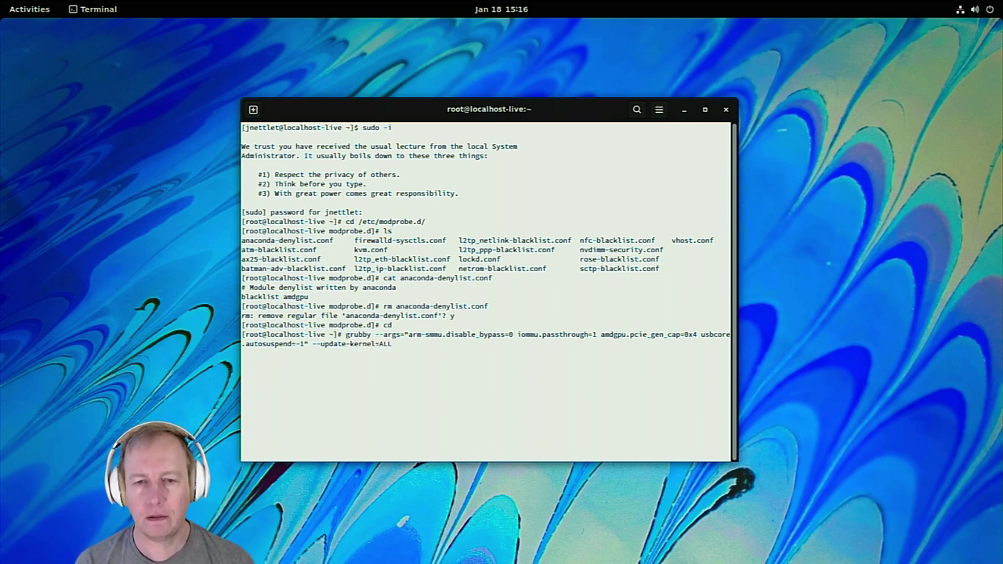
key(Return)
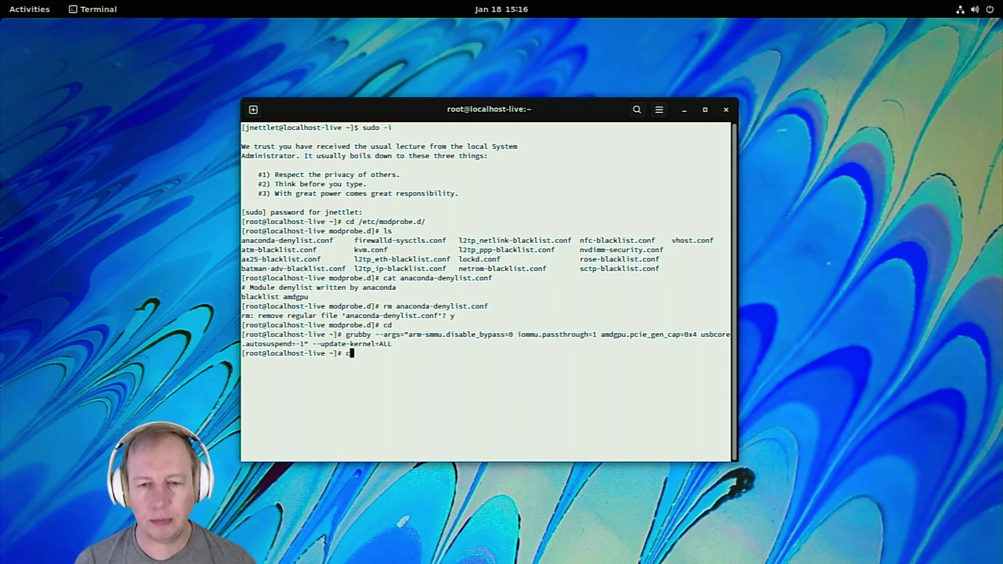
Change directory to /etc/dracut.conf.d/ using Tab completion
text(cd /etc/dra)
key(Tab)
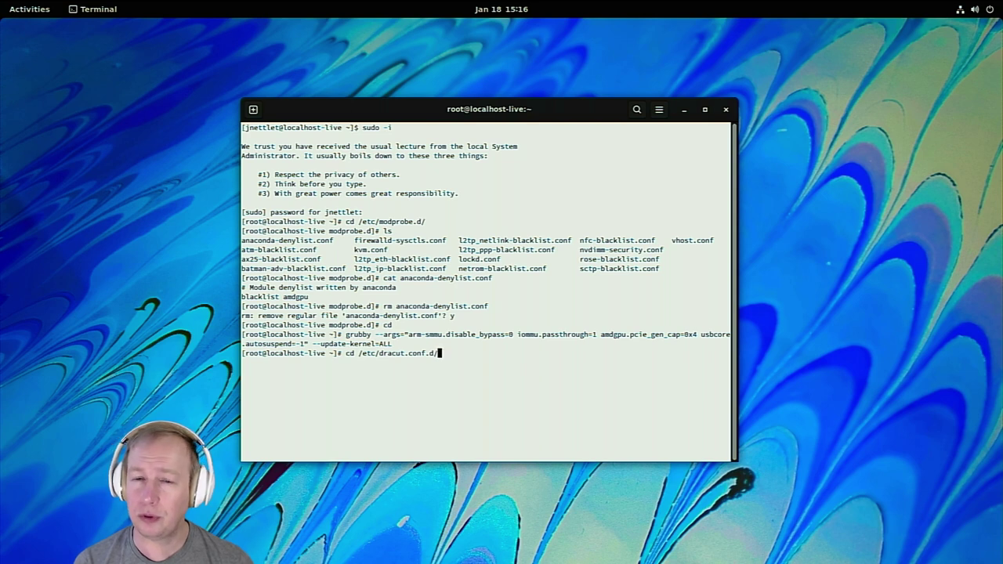
key(Return)
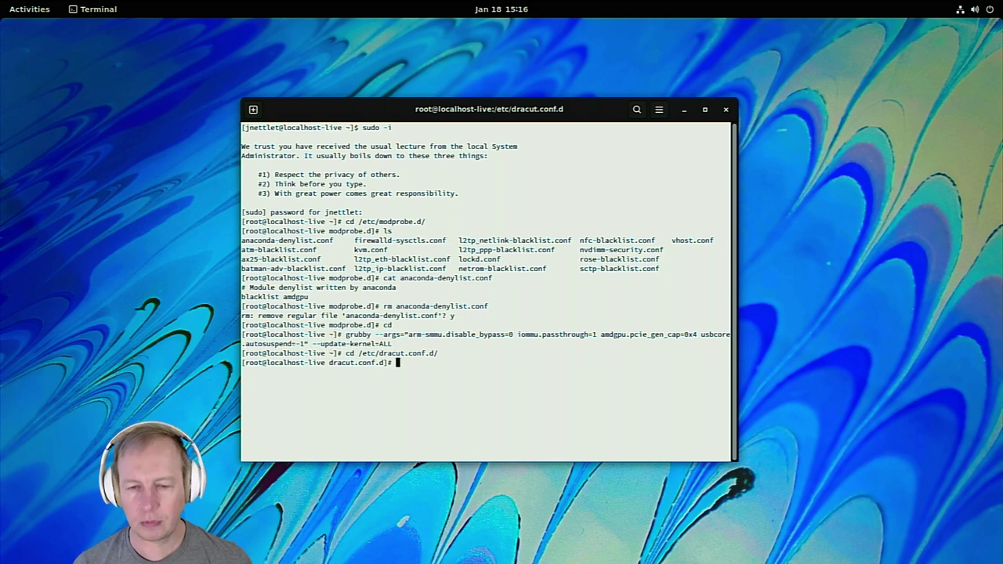
Launch Firefox from the Activities application grid
click(37, 10)
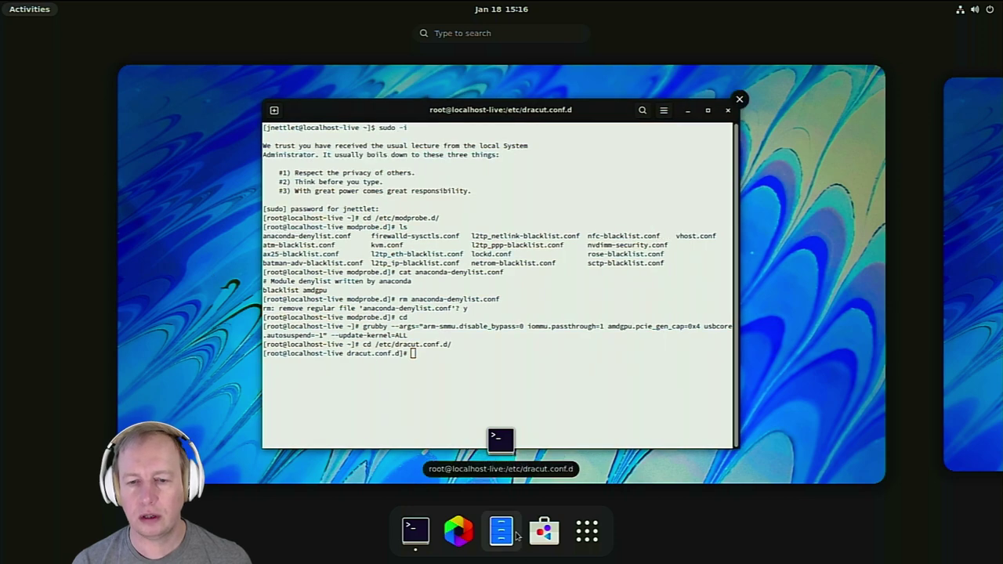
click(588, 533)
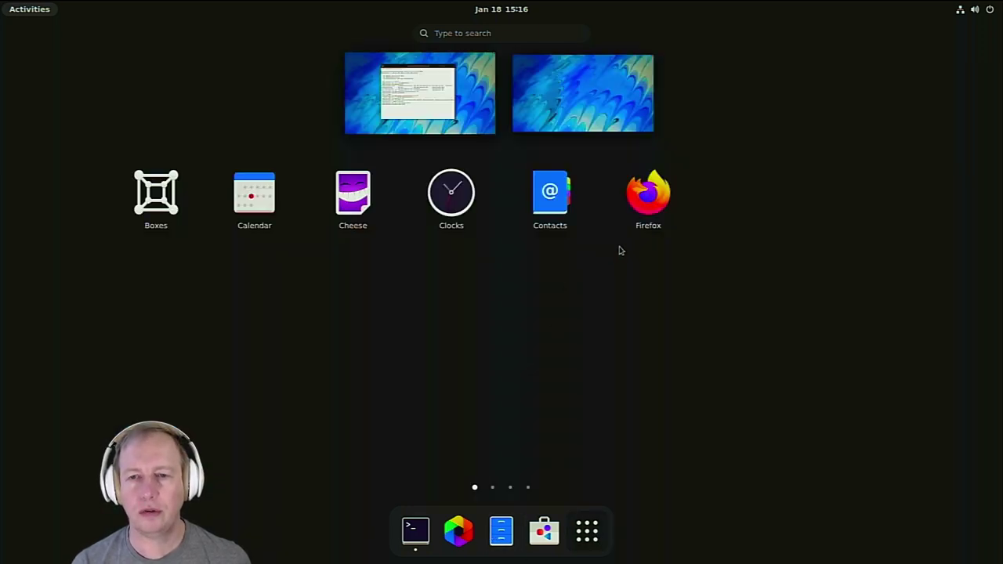
key(super)
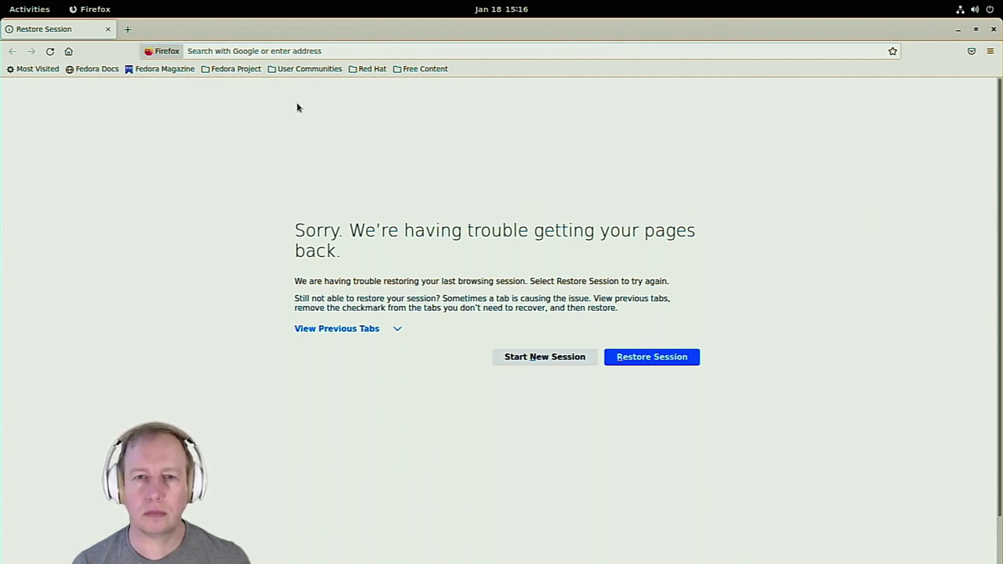
Load a GitHub user's profile page in Firefox at 90% zoom, then switch back to Terminal
click(308, 52)
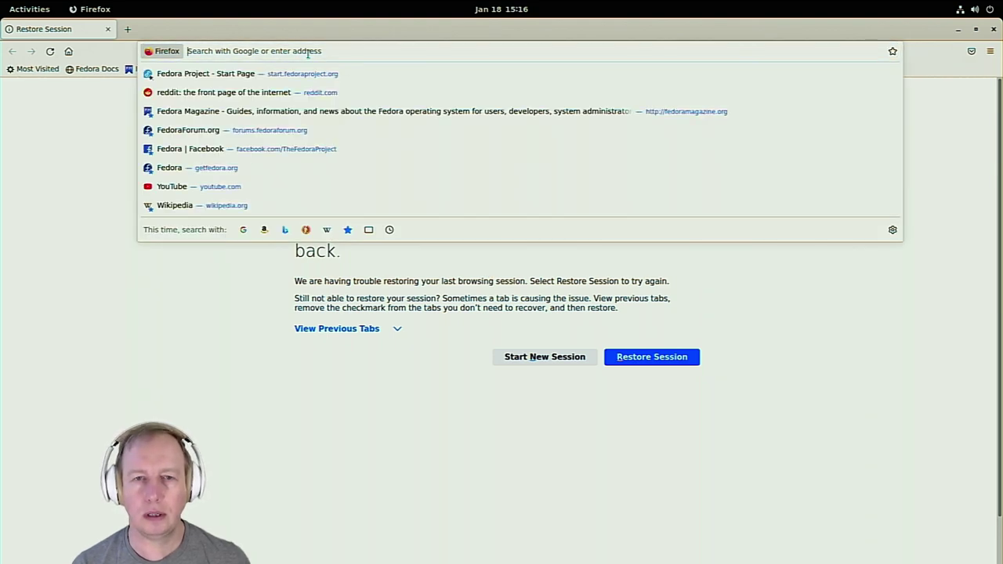
text(gith)
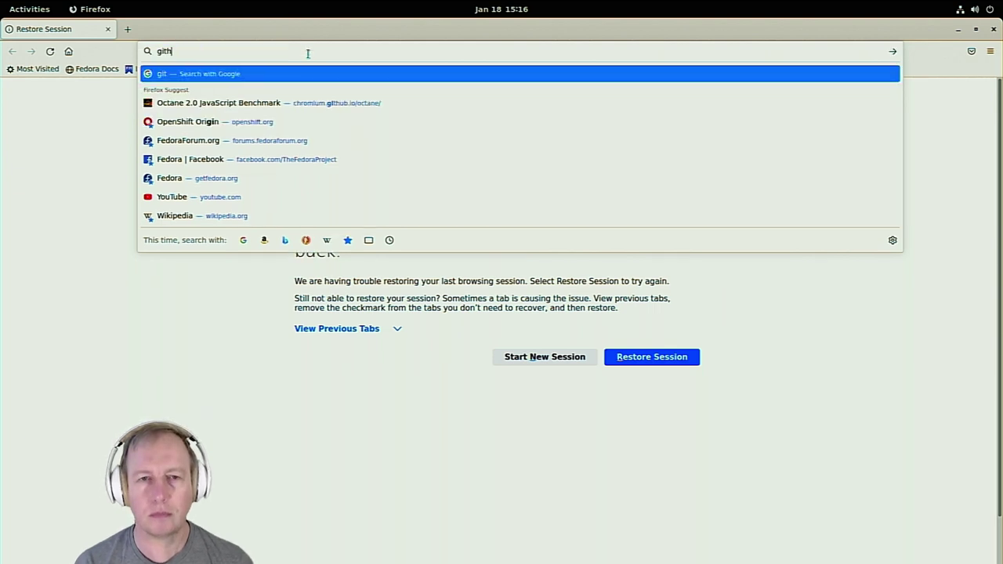
text(ub.com/jnettlet/)
key(Return)
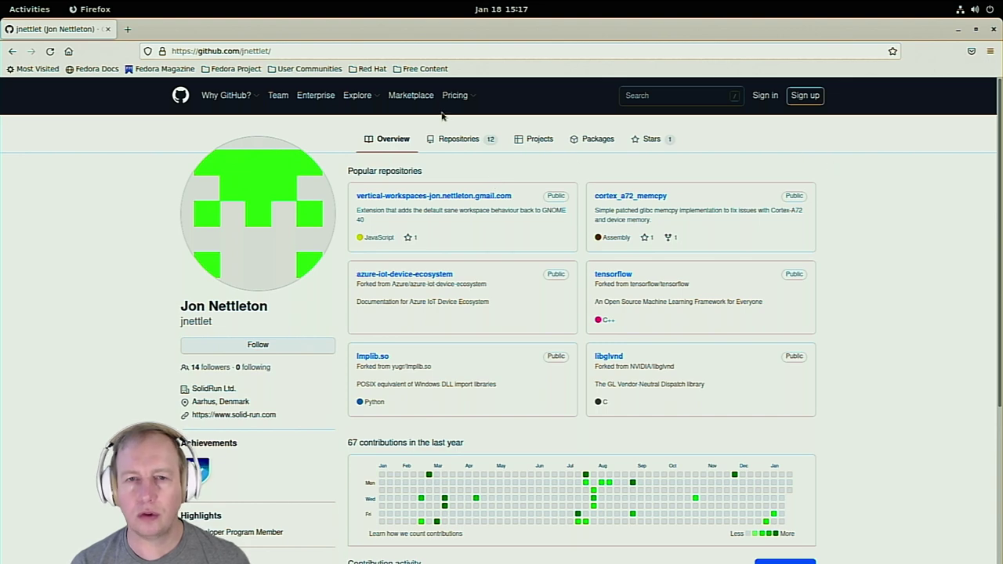
scroll(311, 362, down, 3)
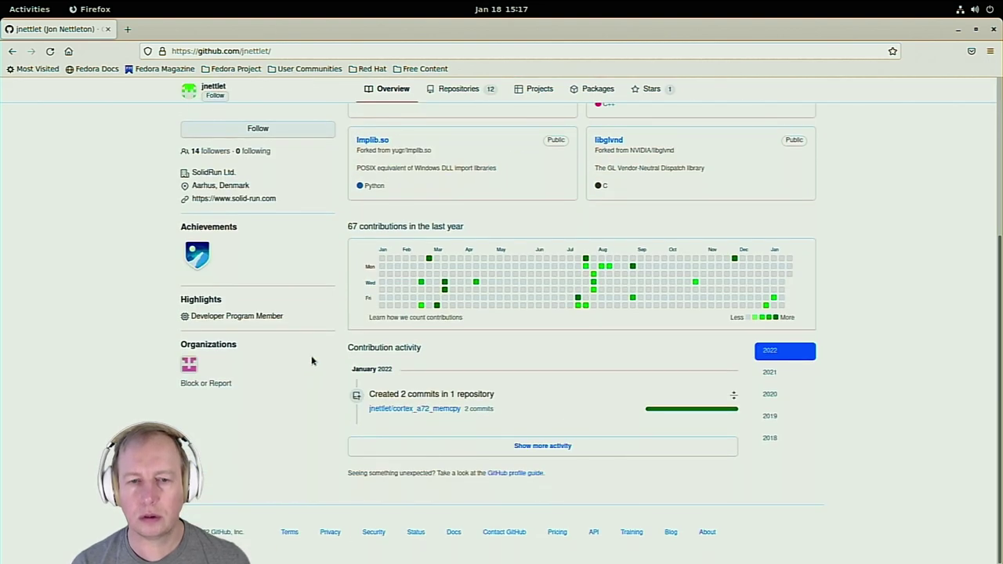
scroll(212, 383, up, 3)
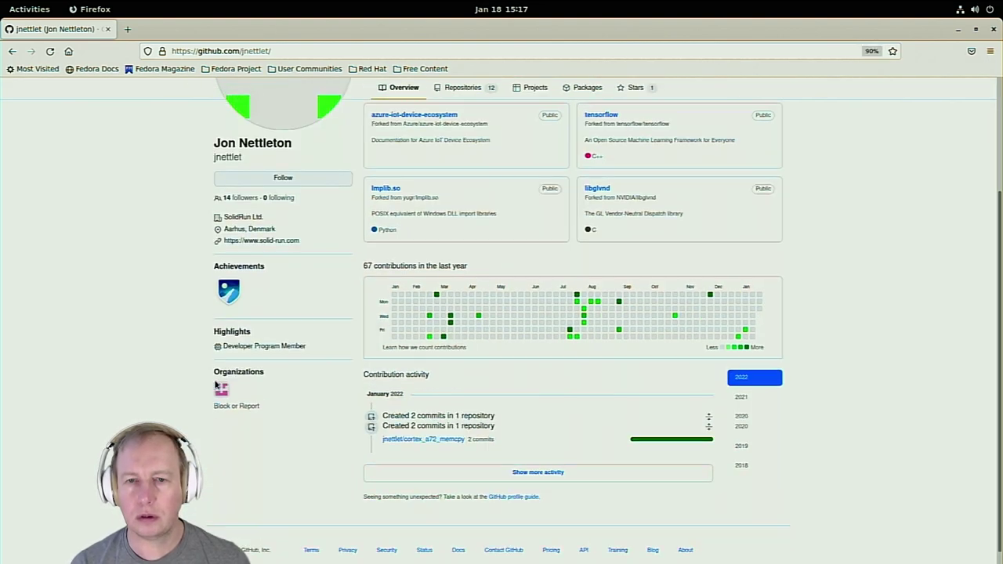
key(ctrl+minus)
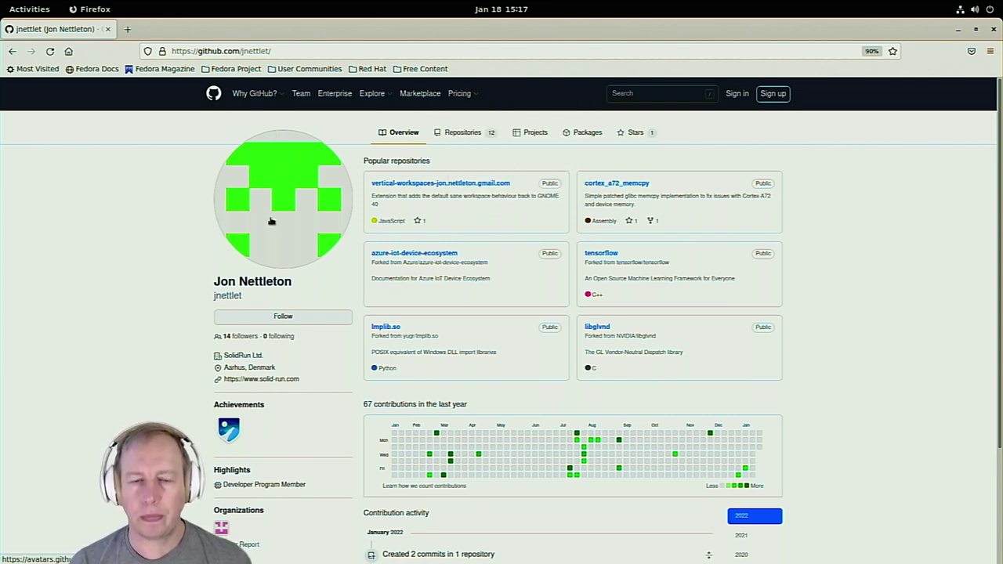
key(alt+Tab)
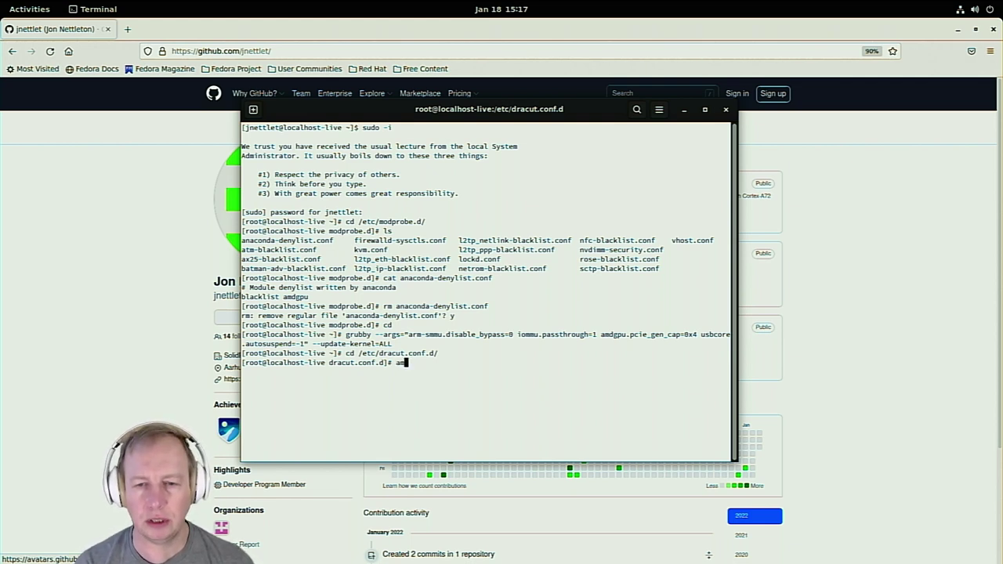
Create amdgpu.conf in vi with the line add_drivers+=" amdgpu " and start a second line
text(vi amdgpu.)
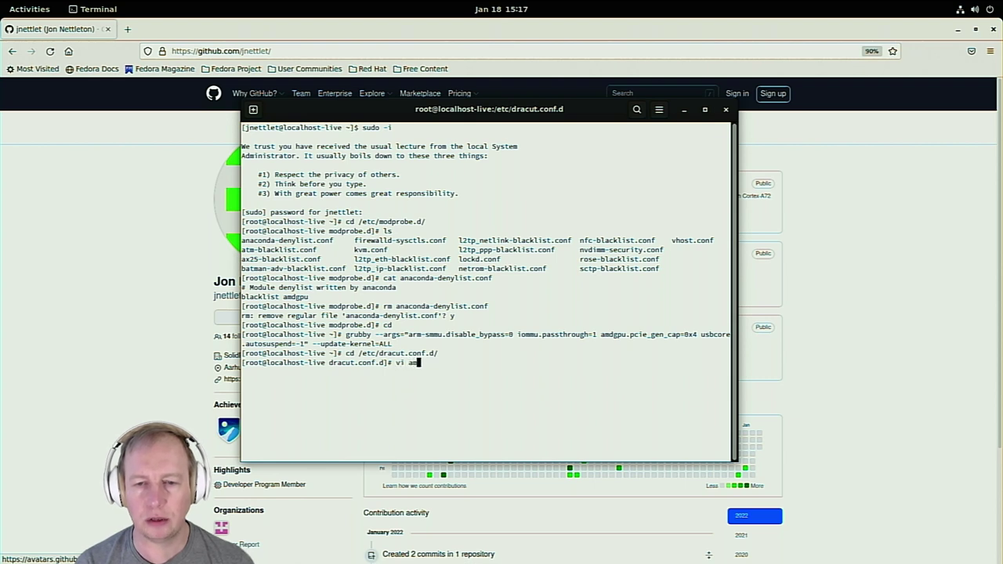
text(conf)
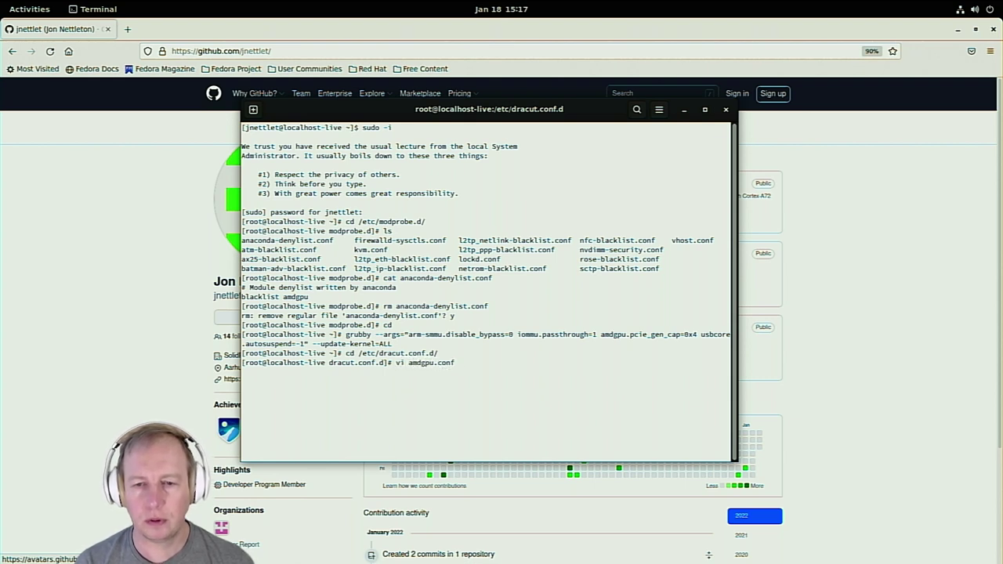
key(Return)
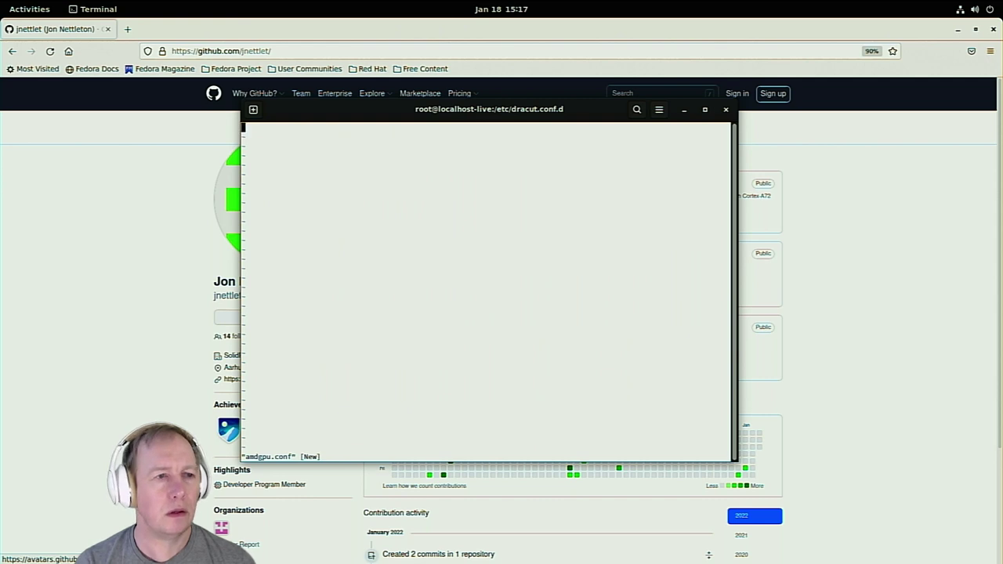
text(i)
text(add_drivers)
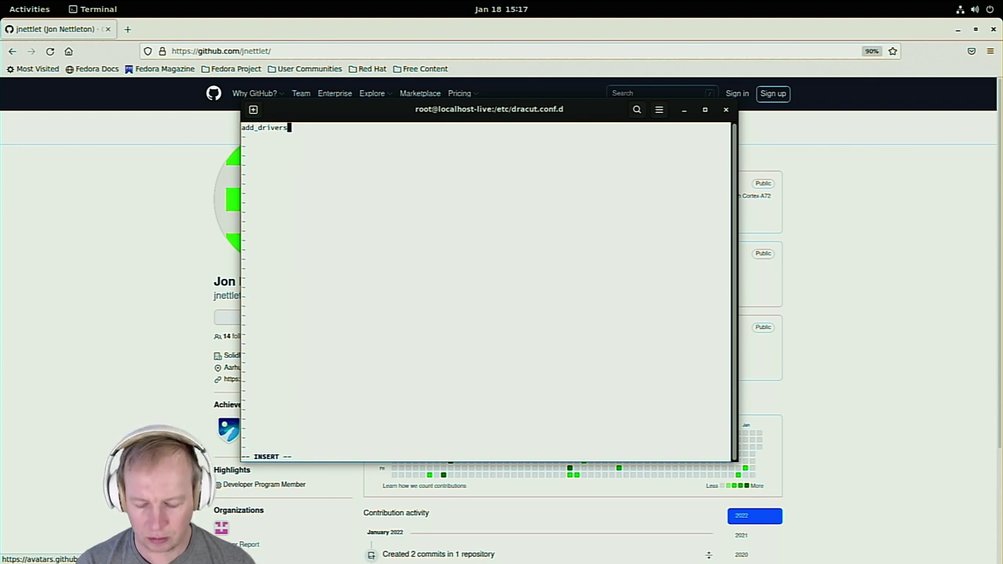
text(+)
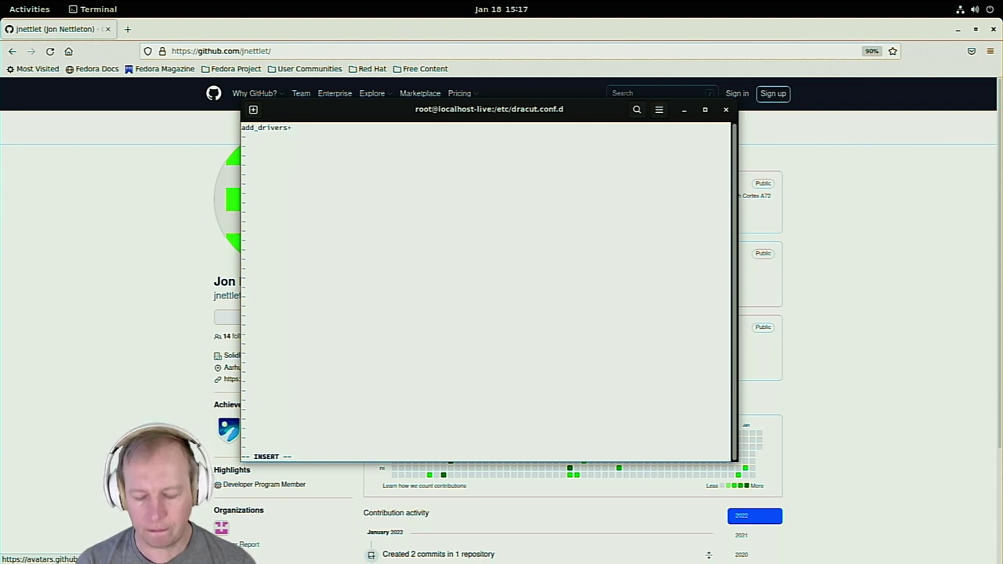
text(=)
key(BackSpace)
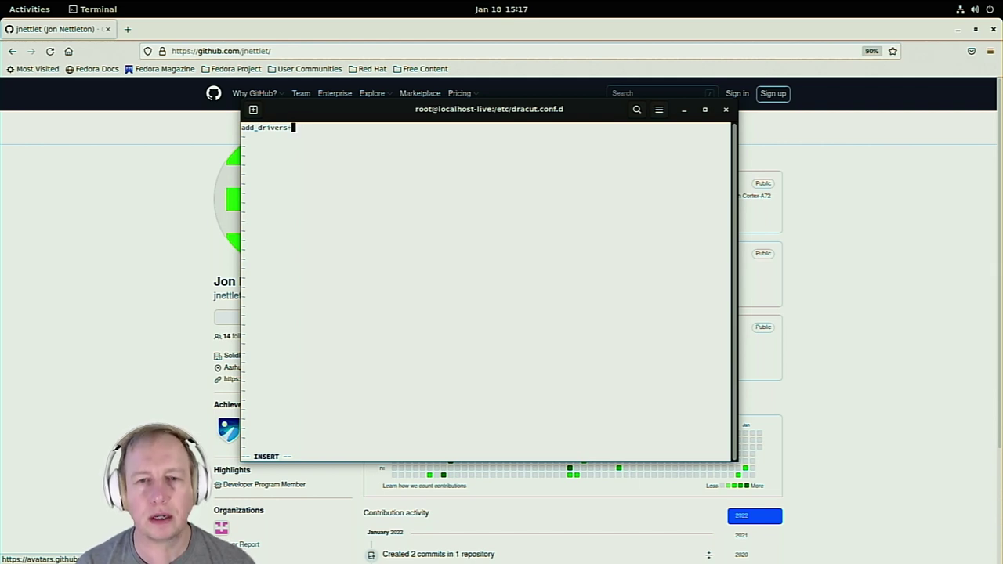
text(=)
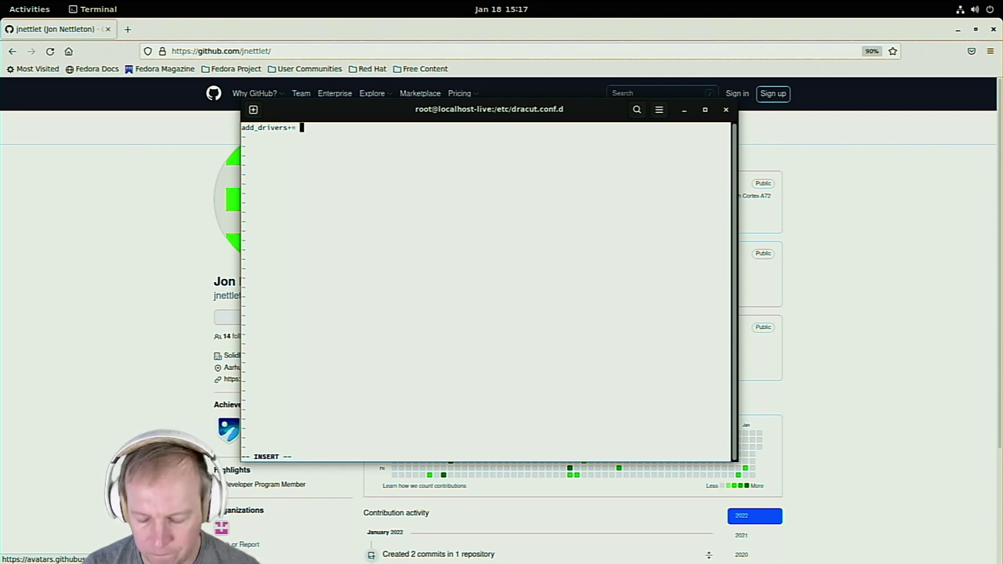
text(")
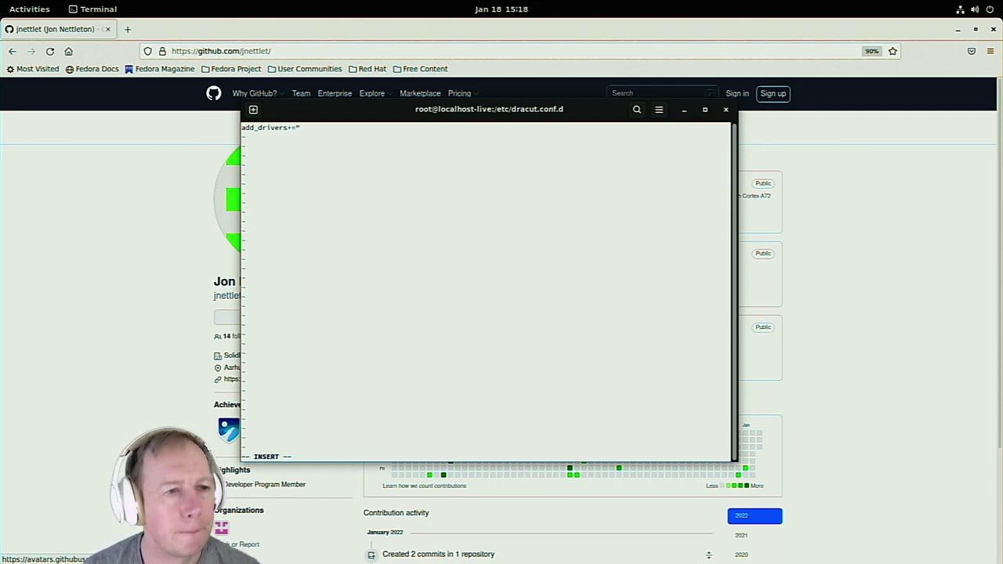
text( amdgpu )
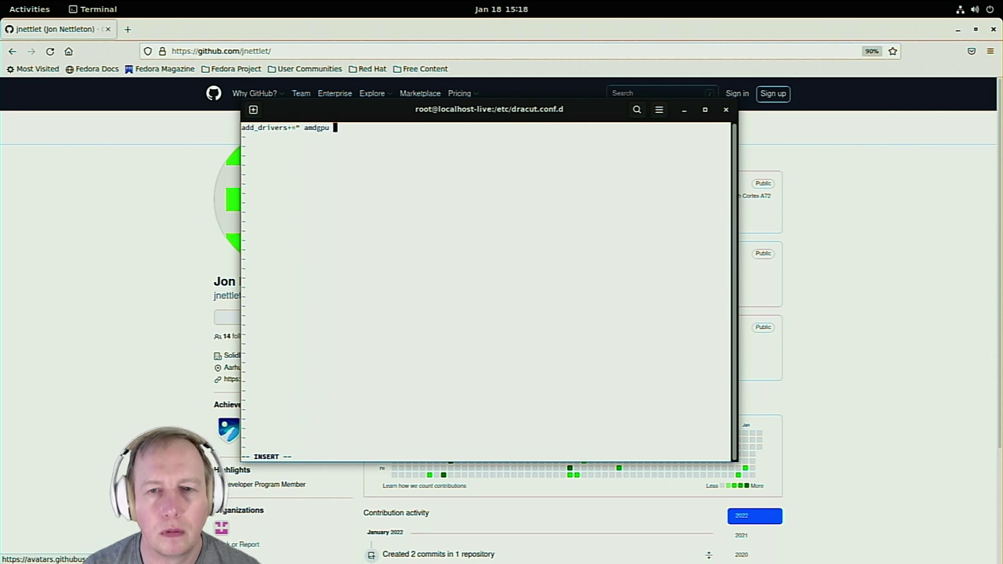
text(")
key(Return)
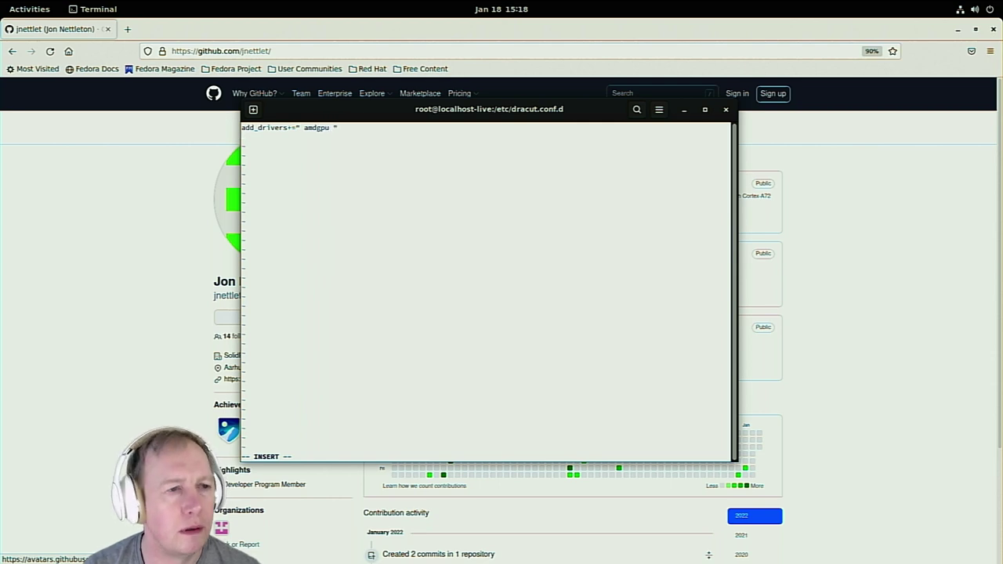
Add install_items+=" /lib/firmware/amdgpu/polaris*.bin.xz " and fw_dir+=" /lib/firmware/amdgpu " lines, correcting the admgpu typo
text(install_)
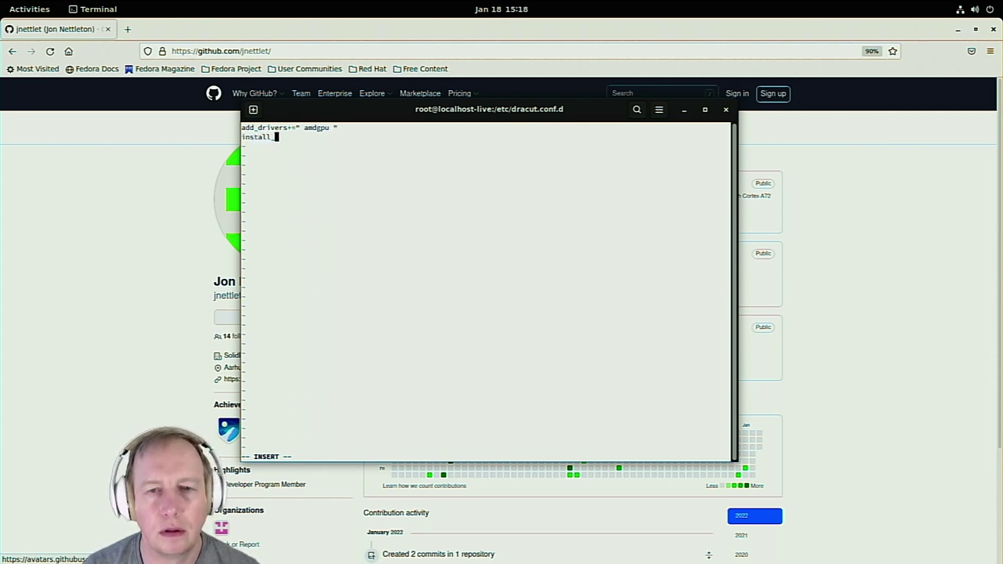
text(items)
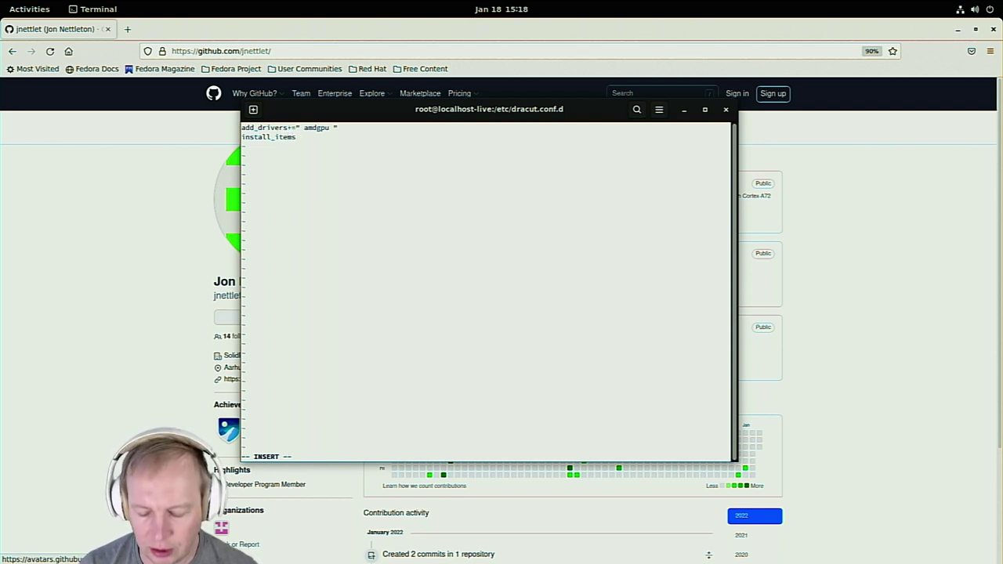
text(+)
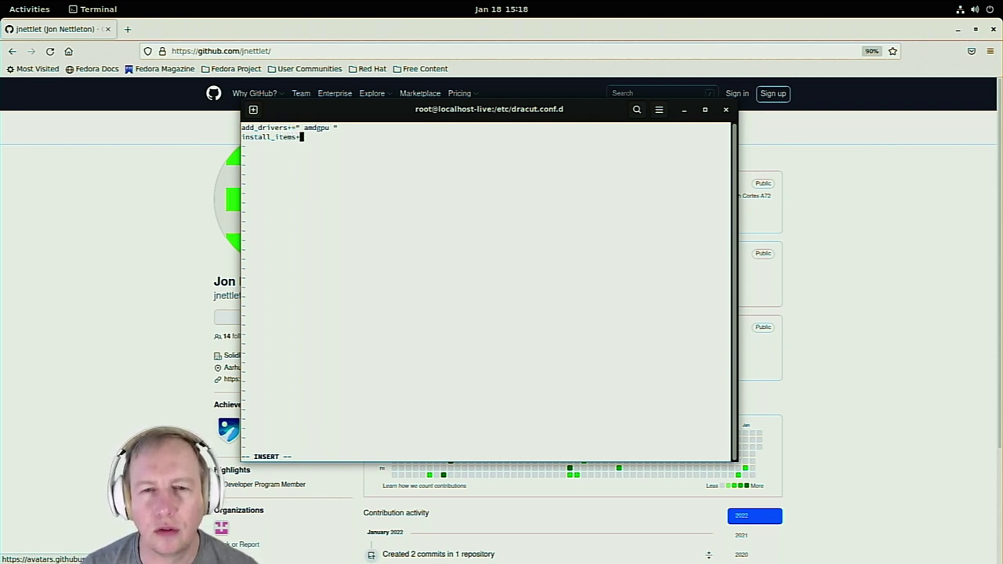
text(=)
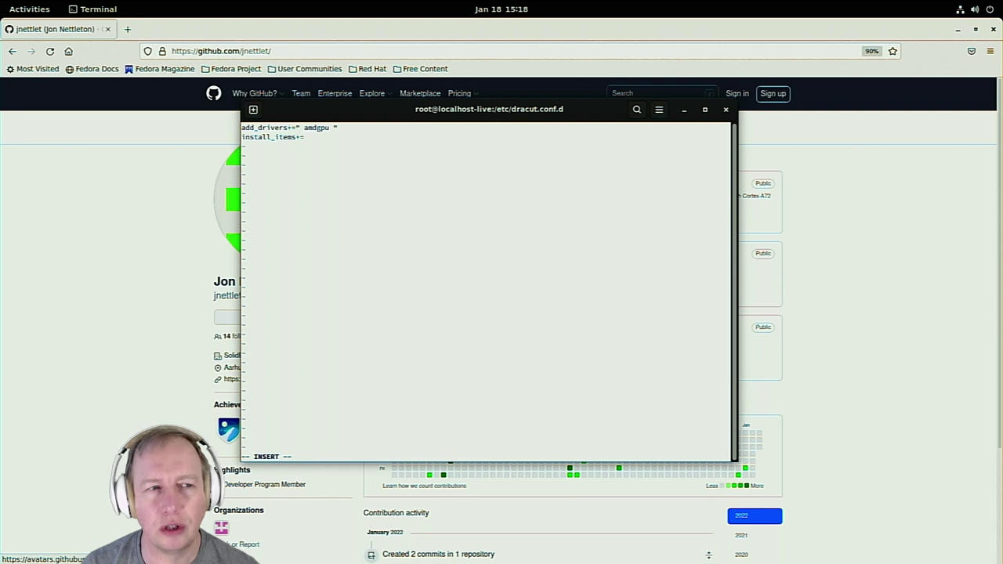
text(")
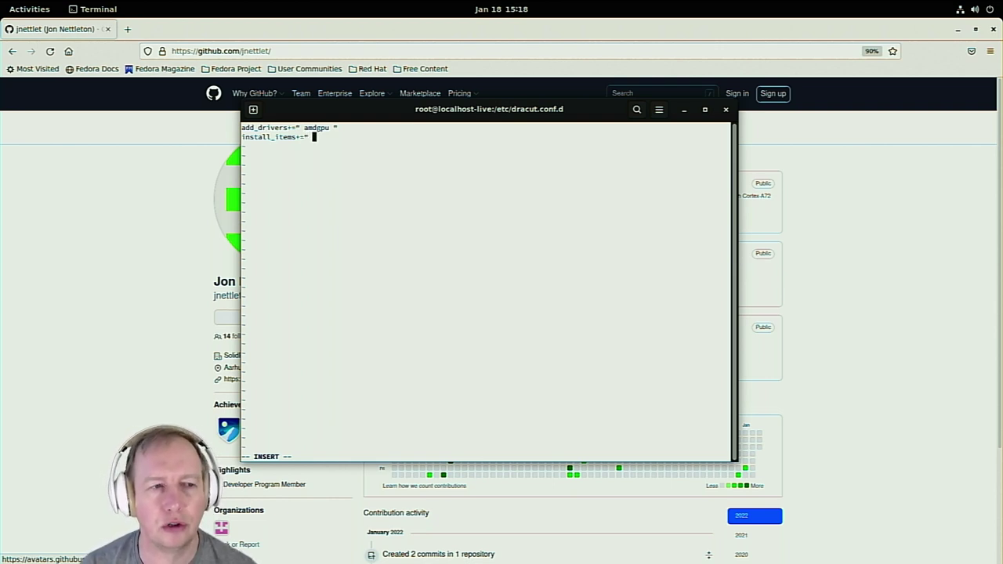
text( /lib/firm)
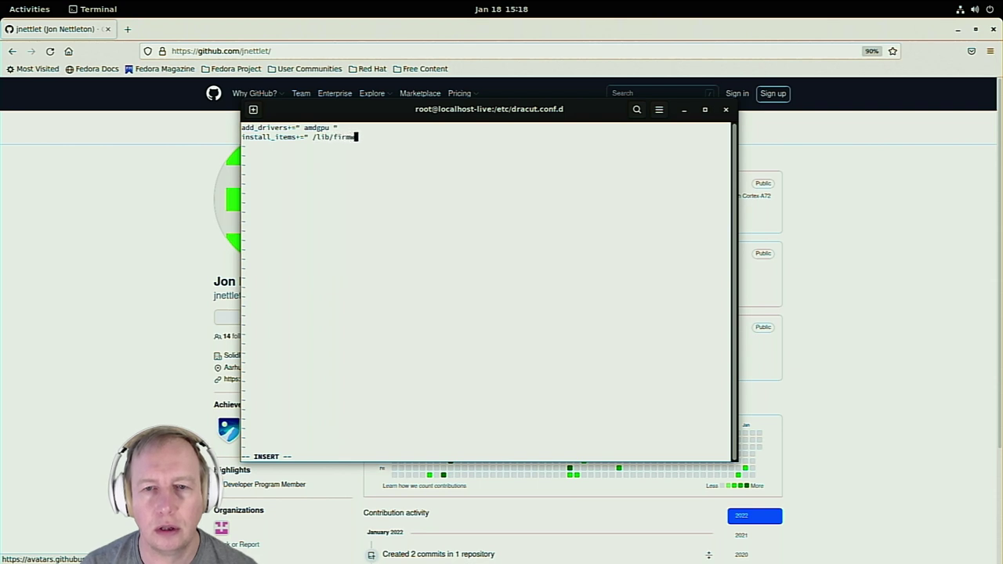
text(ware/amdgpu)
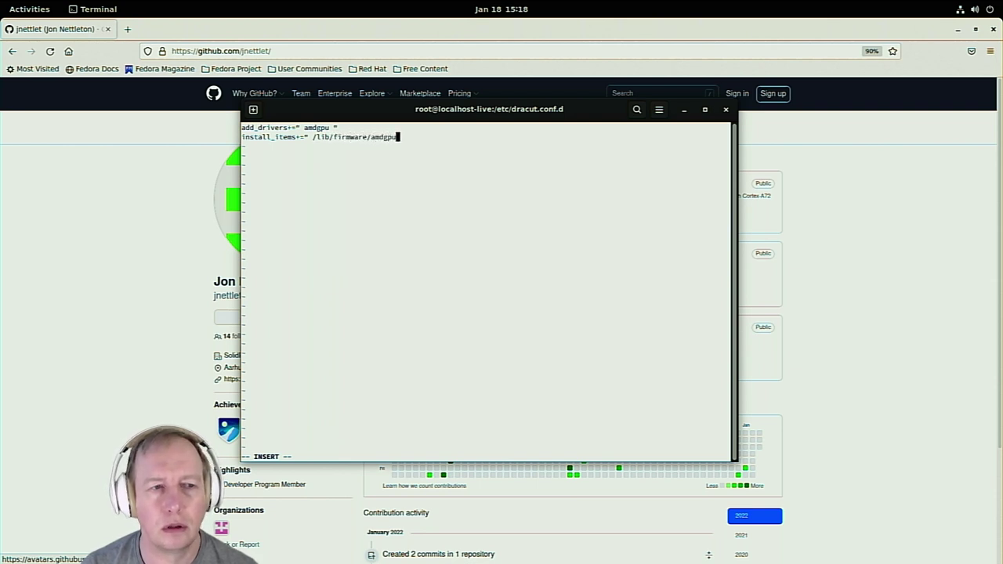
text(/)
text(polar)
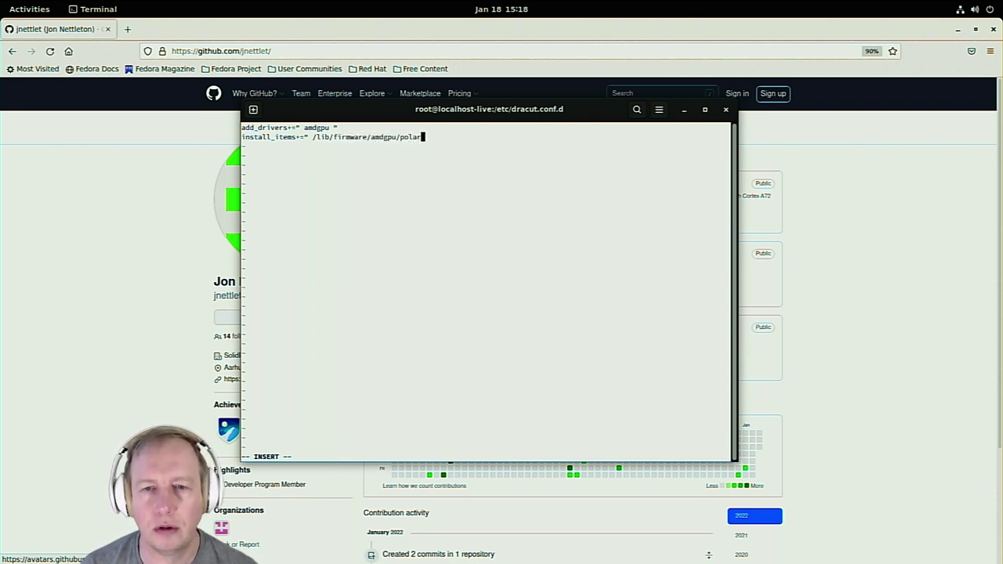
text(is*)
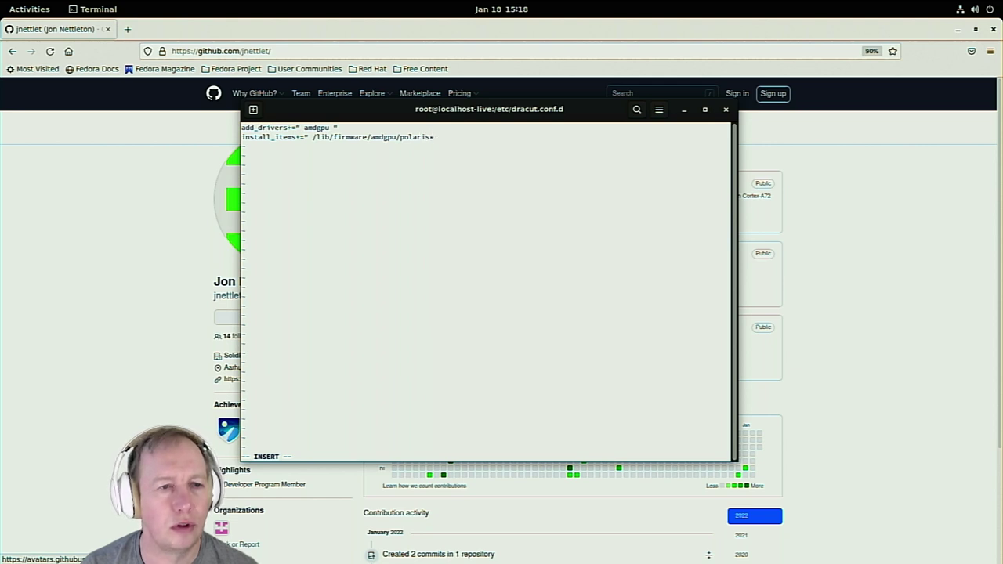
text(.bin.xz )
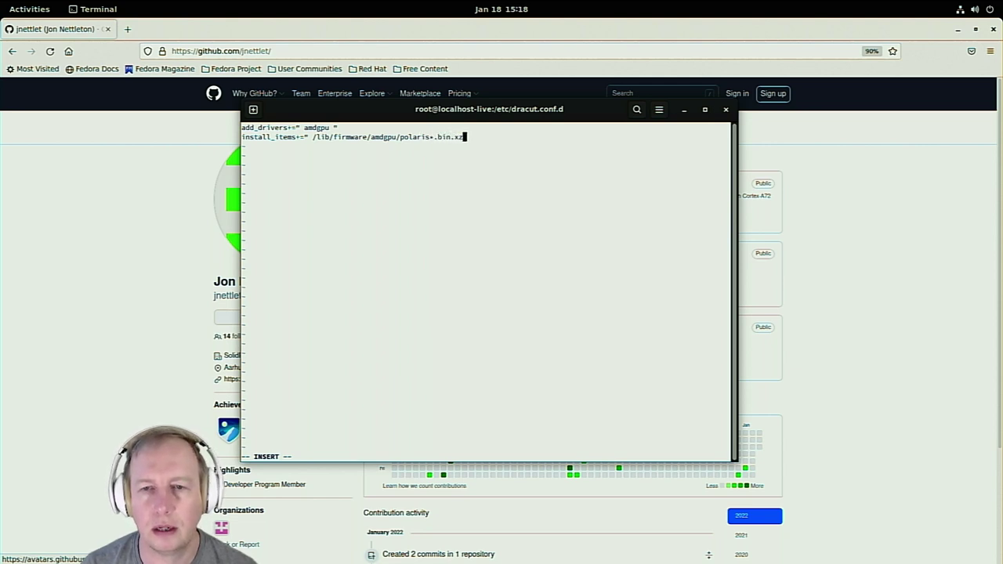
text(")
key(Return)
text(fw_dir)
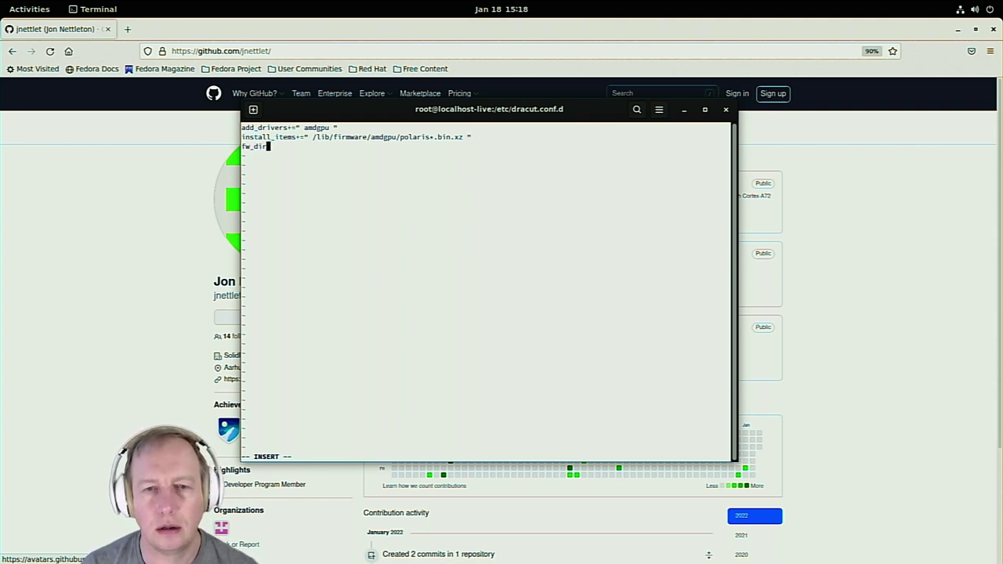
text(+=)
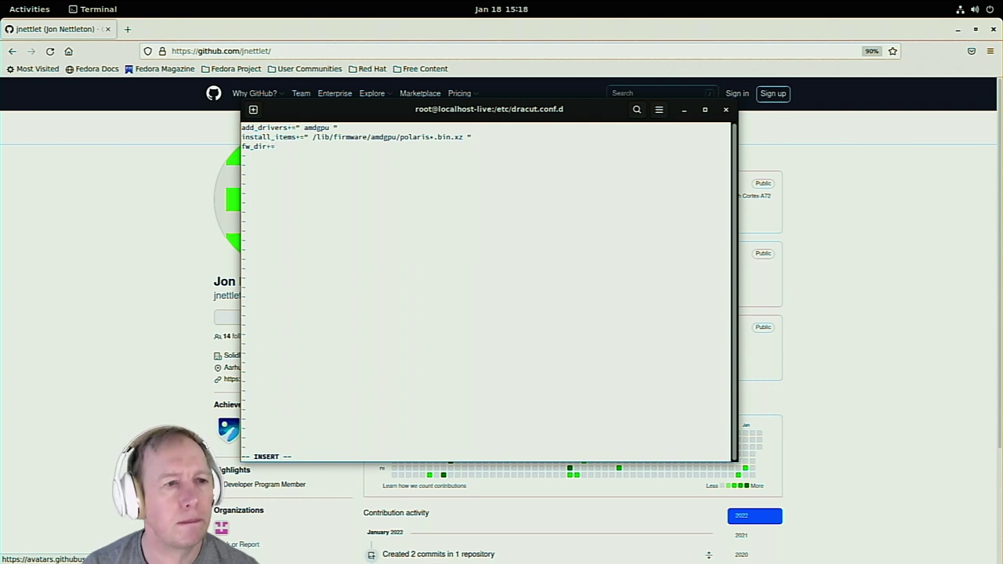
text(" /)
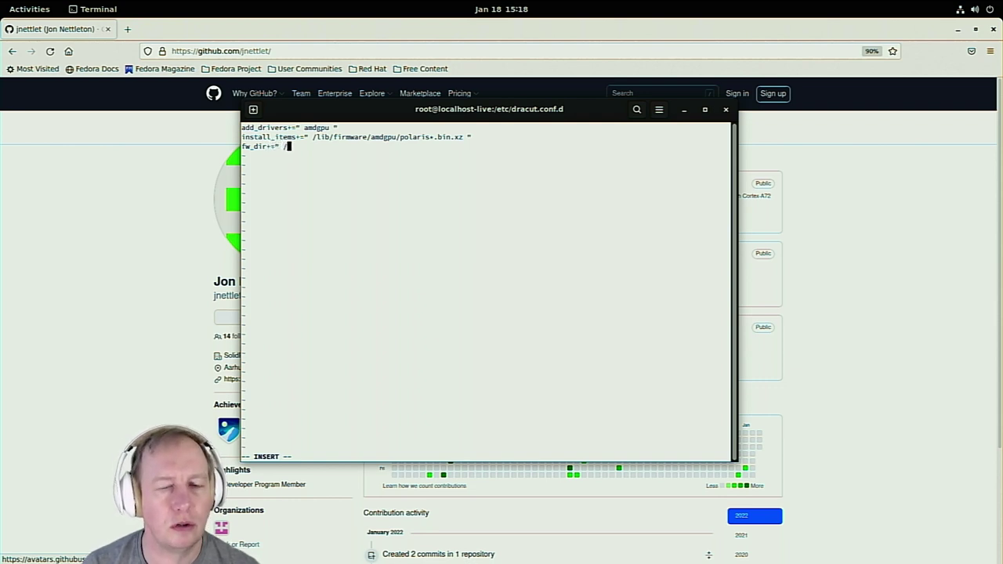
text(lib/firmware/)
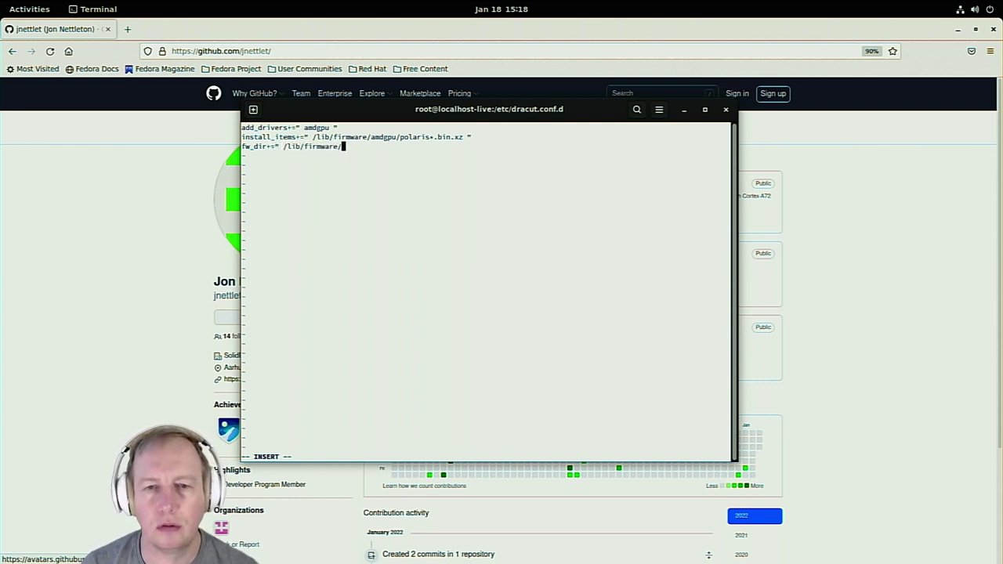
text(admgpu ")
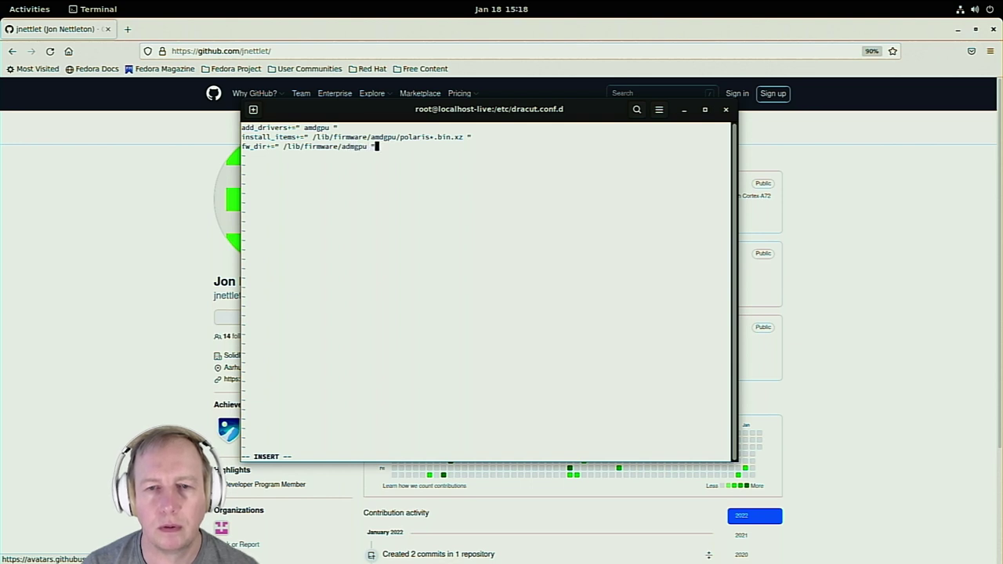
key(BackSpace)
key(BackSpace)
key(BackSpace)
key(BackSpace)
key(BackSpace)
key(BackSpace)
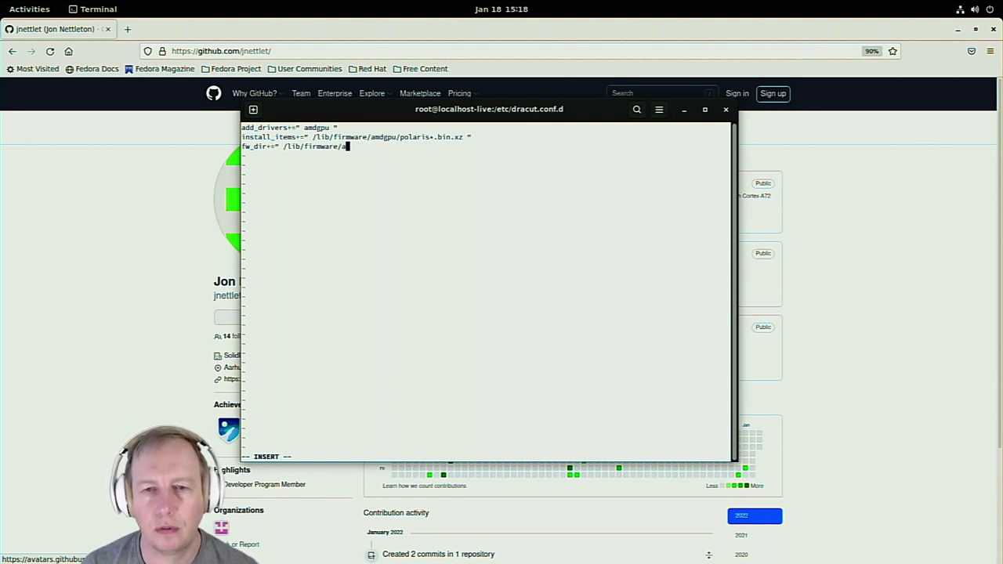
text(mdgpu ")
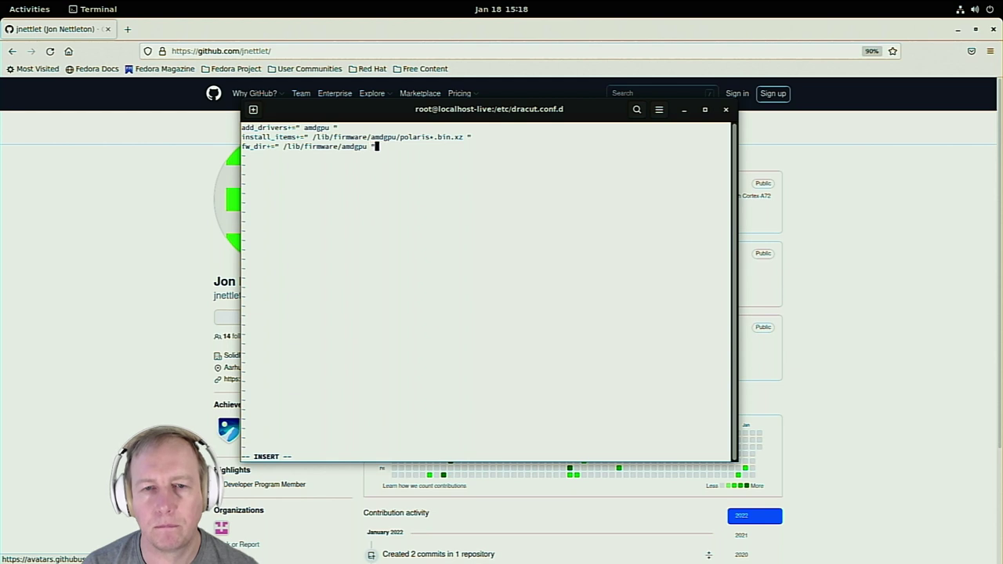
Save amdgpu.conf and quit vi with :wq
key(Escape)
text(:wq)
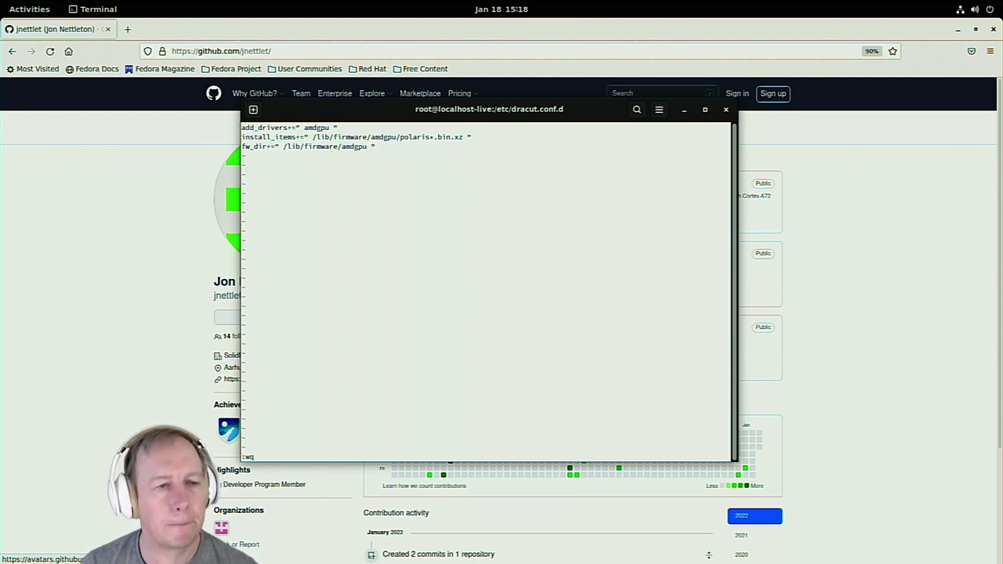
key(Return)
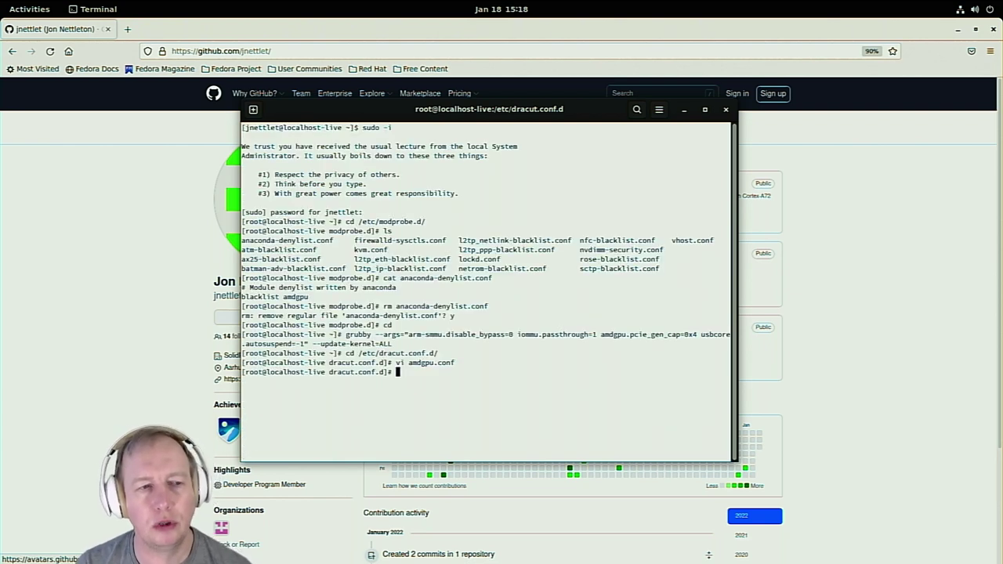
Run dracut --regenerate-all -f to rebuild every initramfs image
text(dracut.conf.d]# drac)
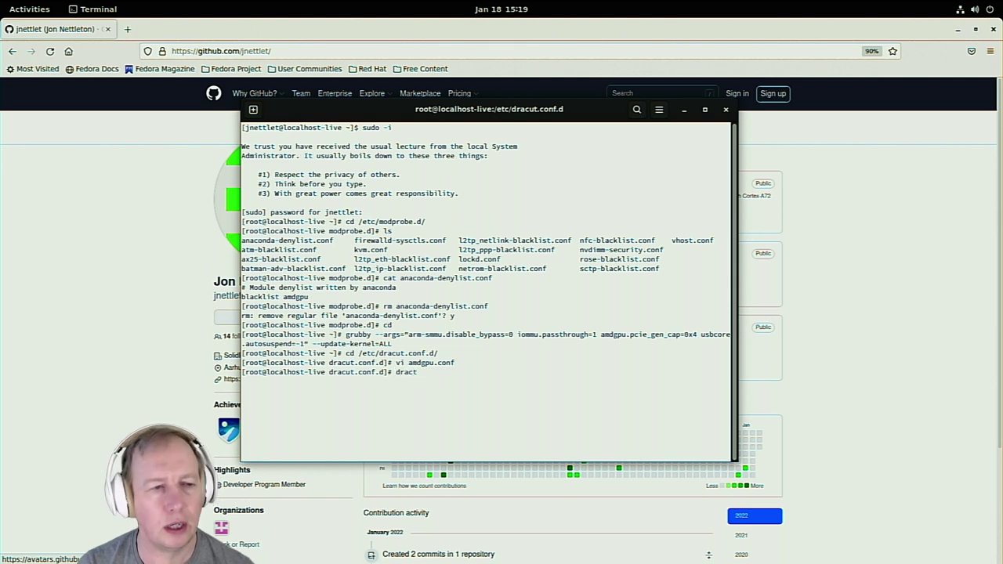
text(ut )
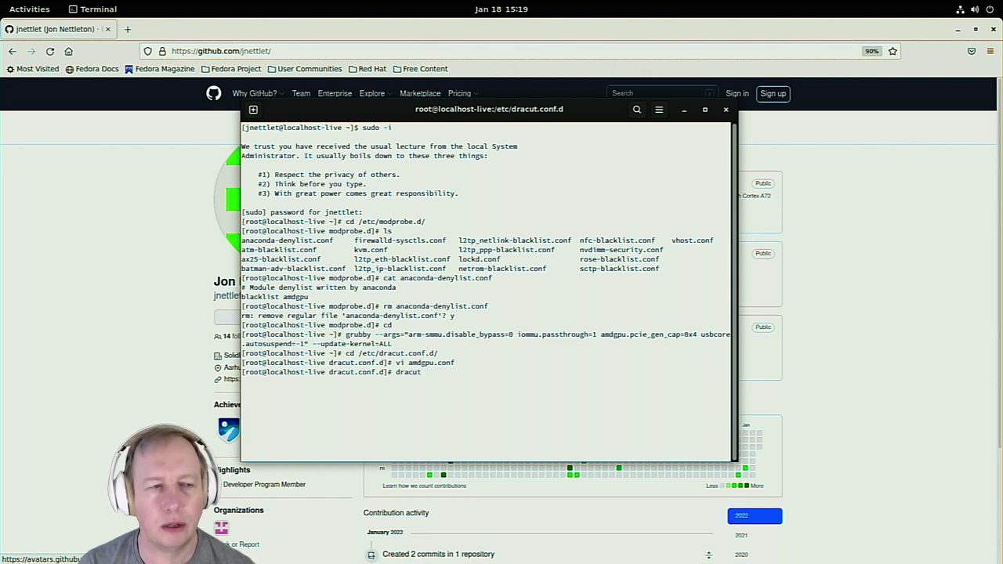
text(--reg)
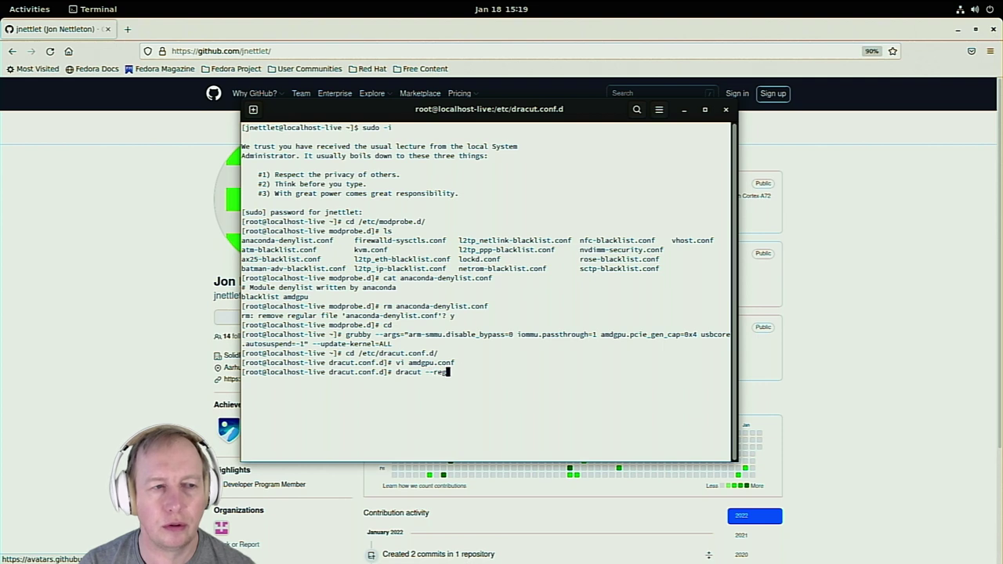
text(enerat)
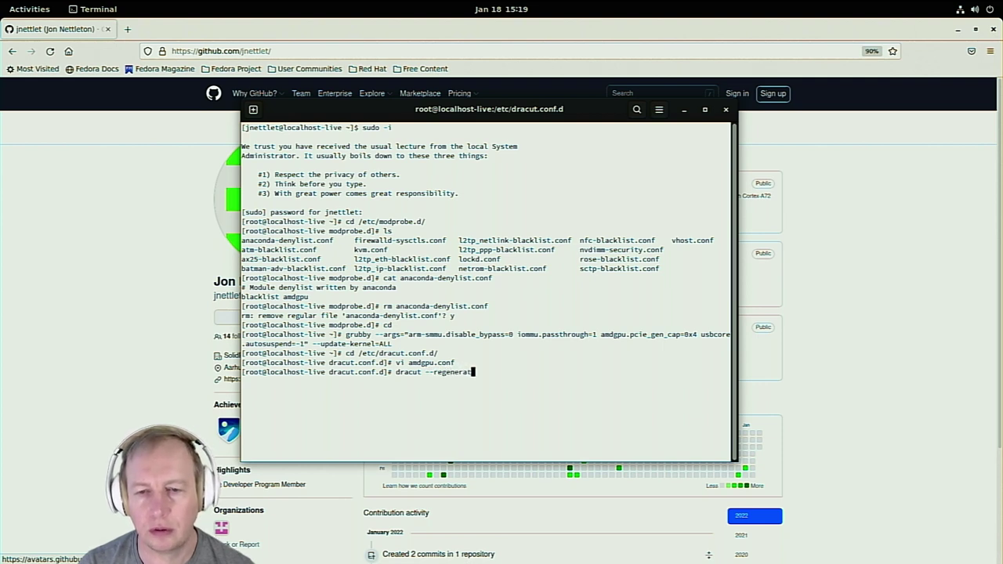
text(e-all -f)
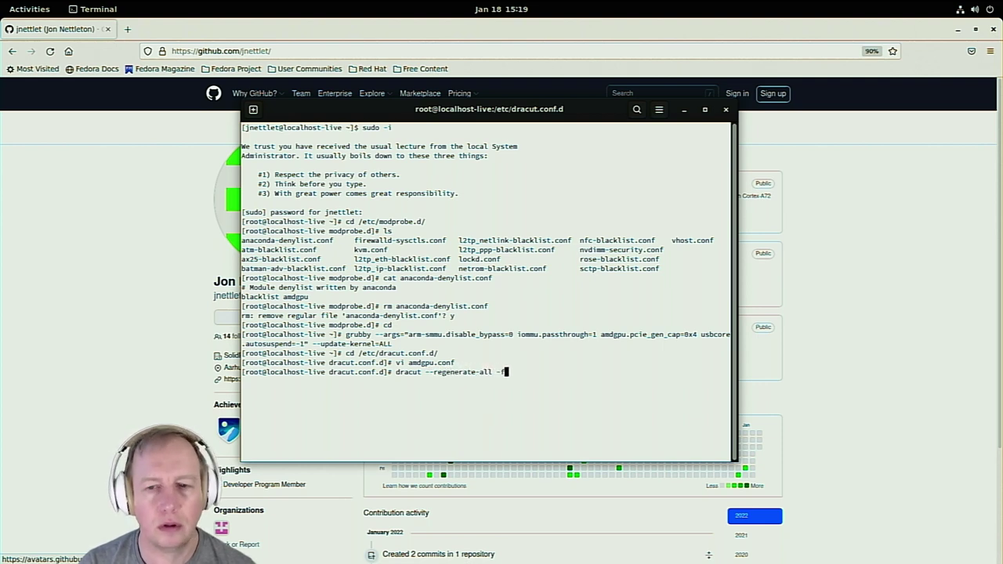
key(Return)
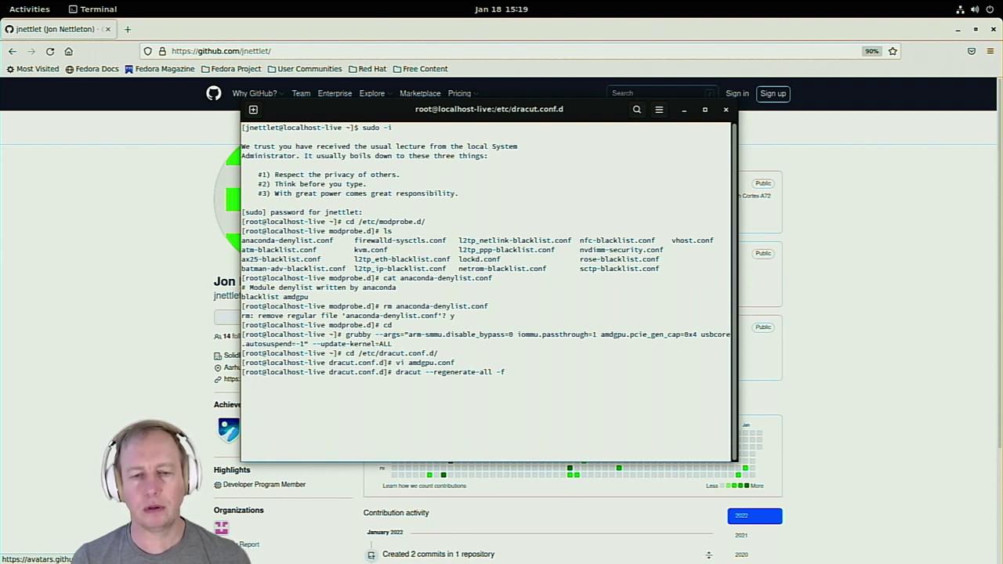
Wait for dracut to finish and get a fresh root prompt in /etc/dracut.conf.d
key(Return)
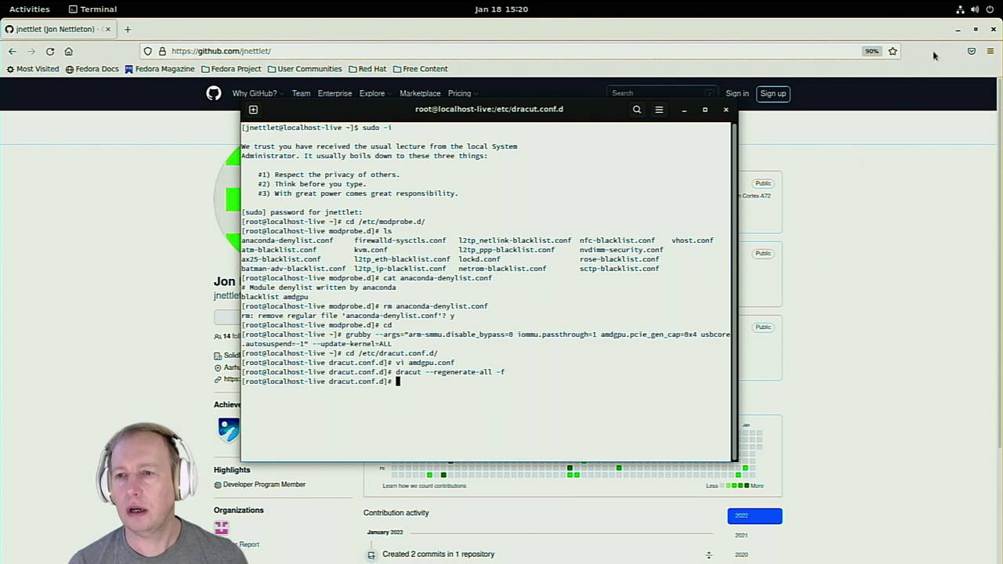
Restart the machine via the system menu's Power Off / Log Out options
click(989, 9)
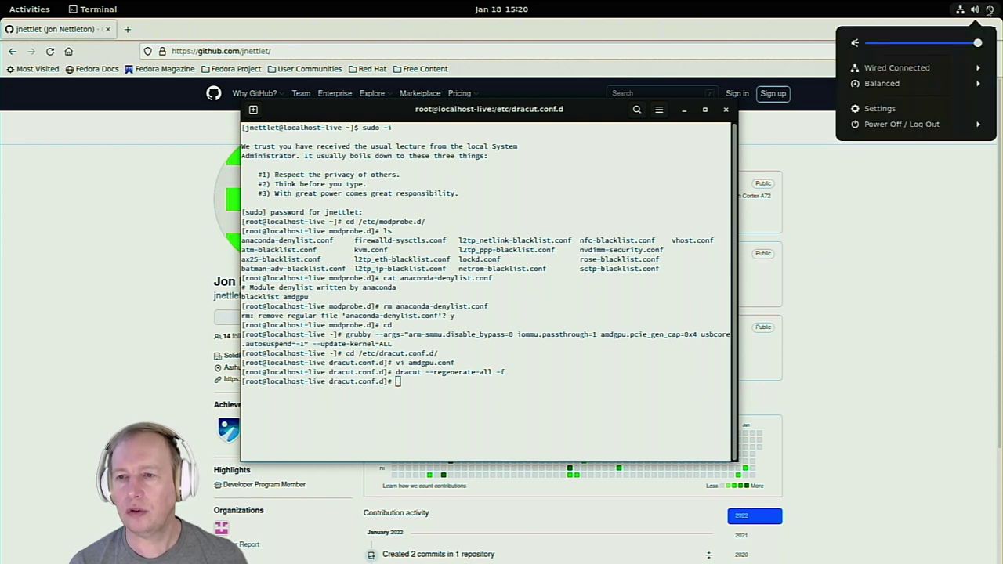
click(958, 124)
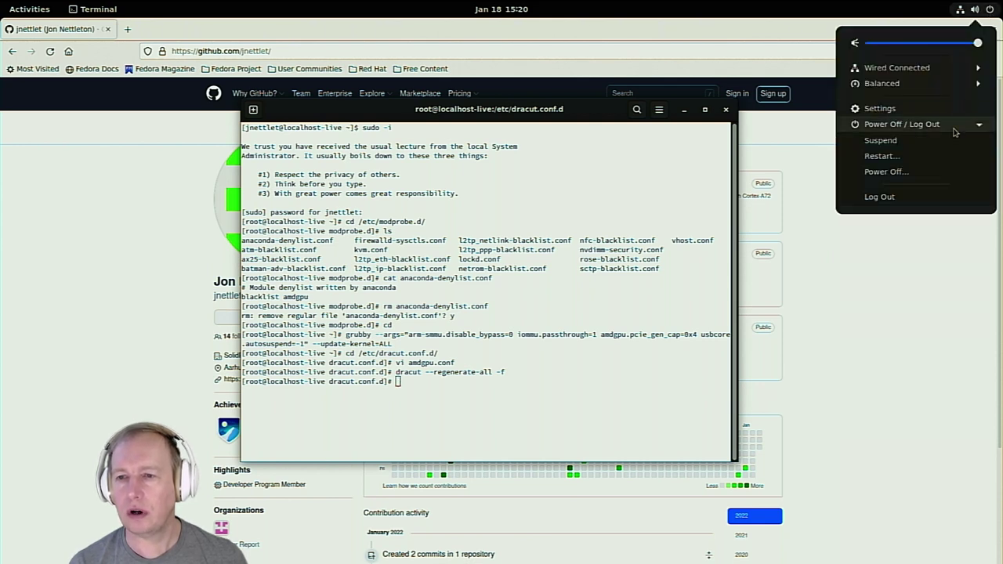
click(868, 163)
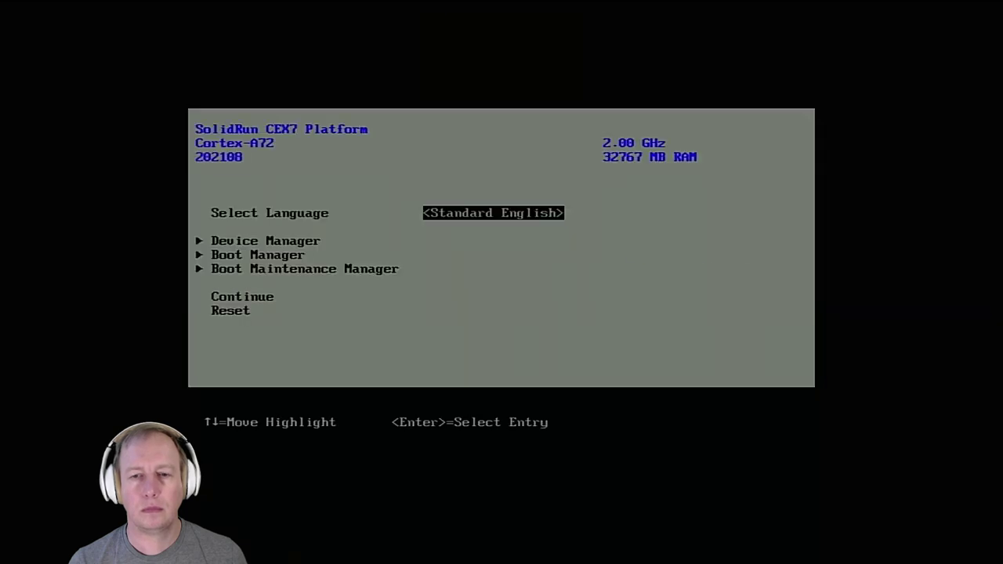
Review the boot entries, including Fedora, in the firmware Boot Manager
key(Down)
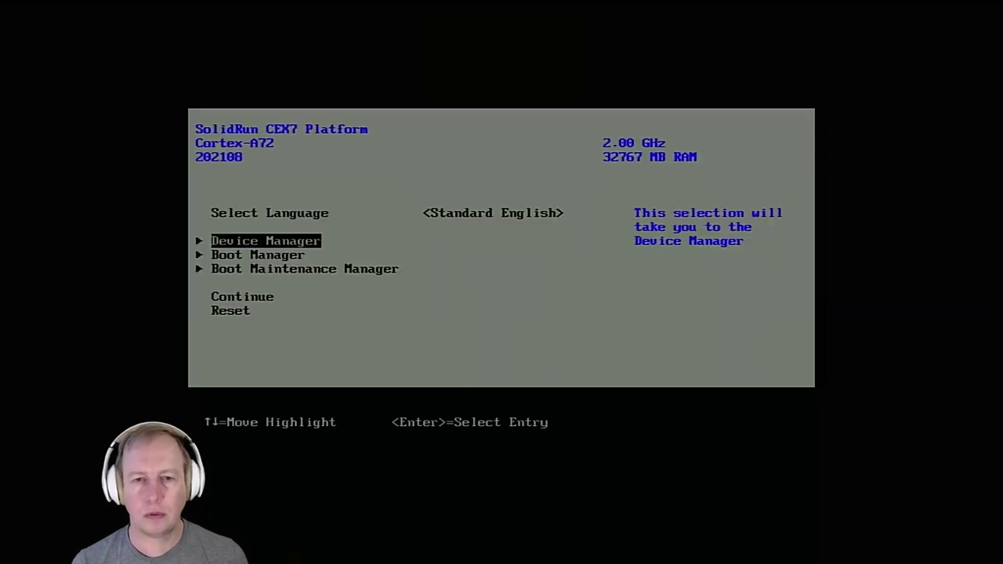
key(Down)
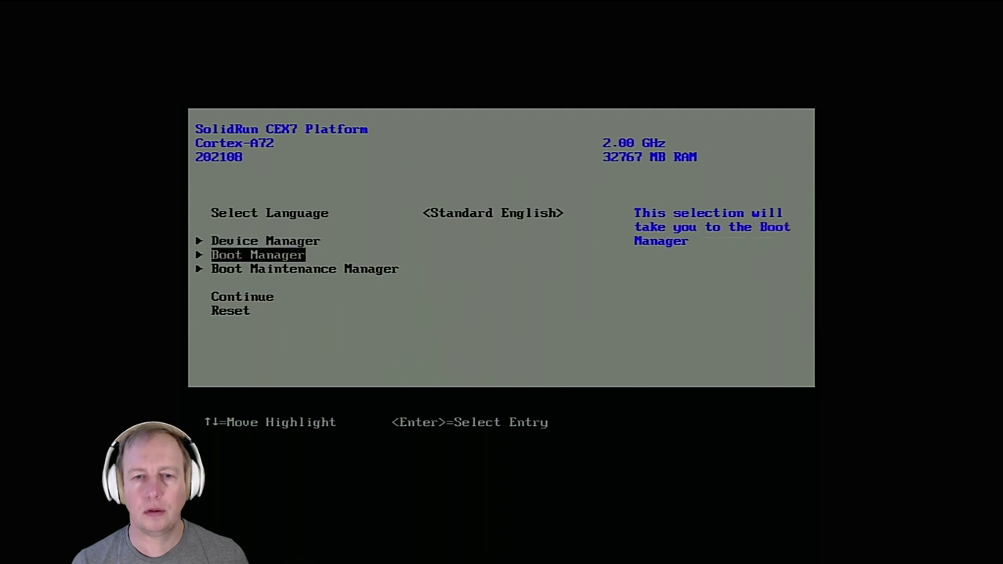
key(Return)
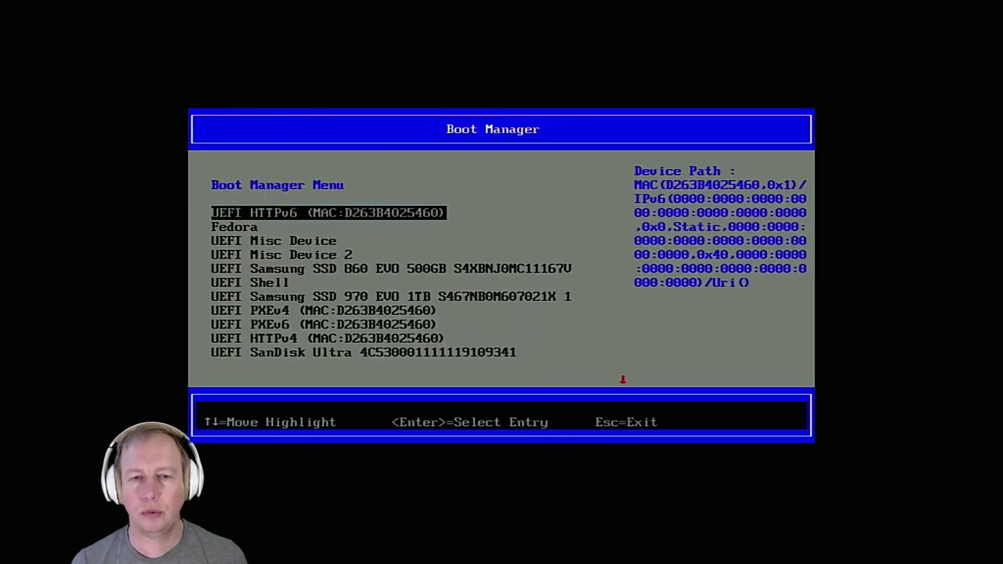
key(Down)
key(Up)
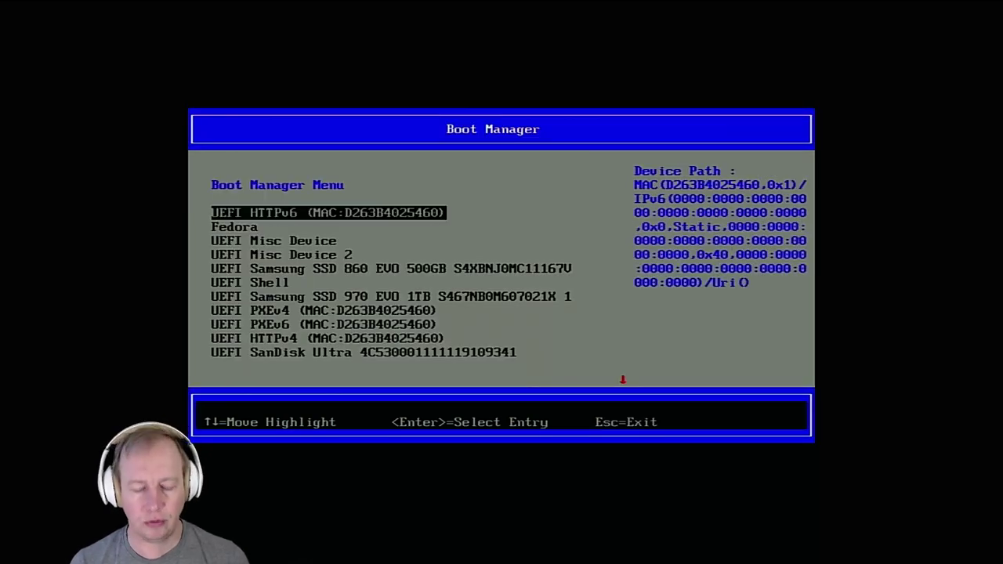
Return to the front page and enter the Boot Maintenance Manager
key(Escape)
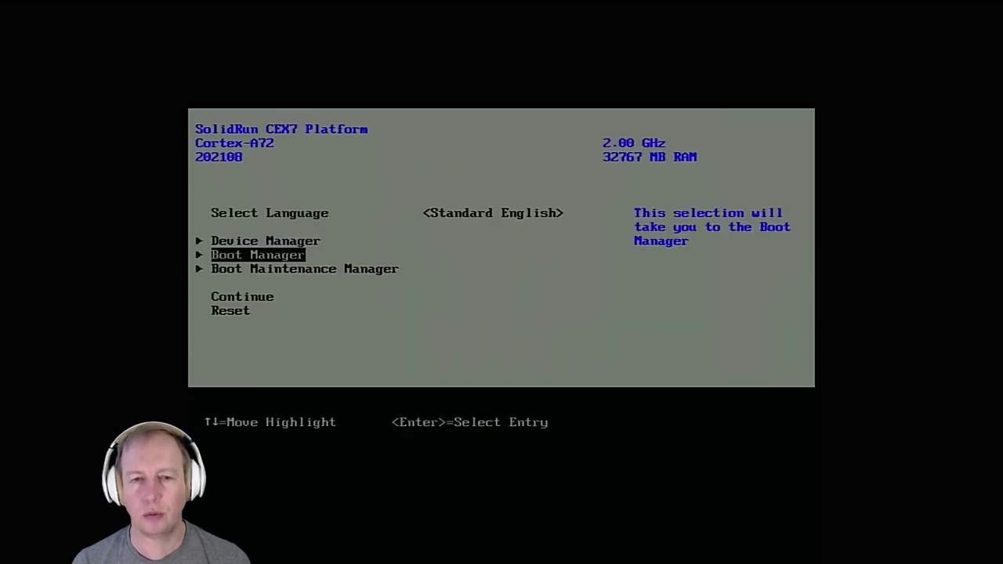
key(Down)
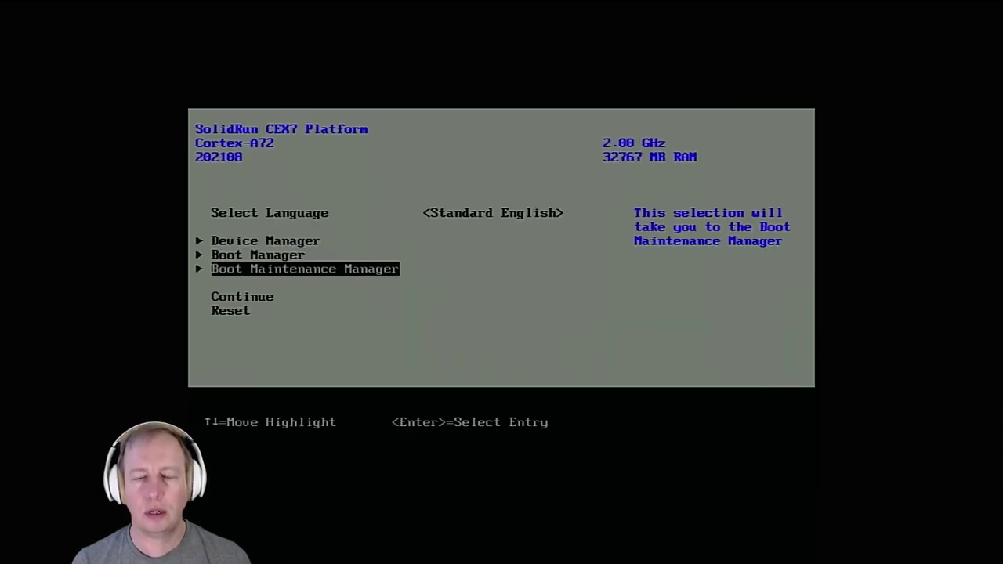
key(Return)
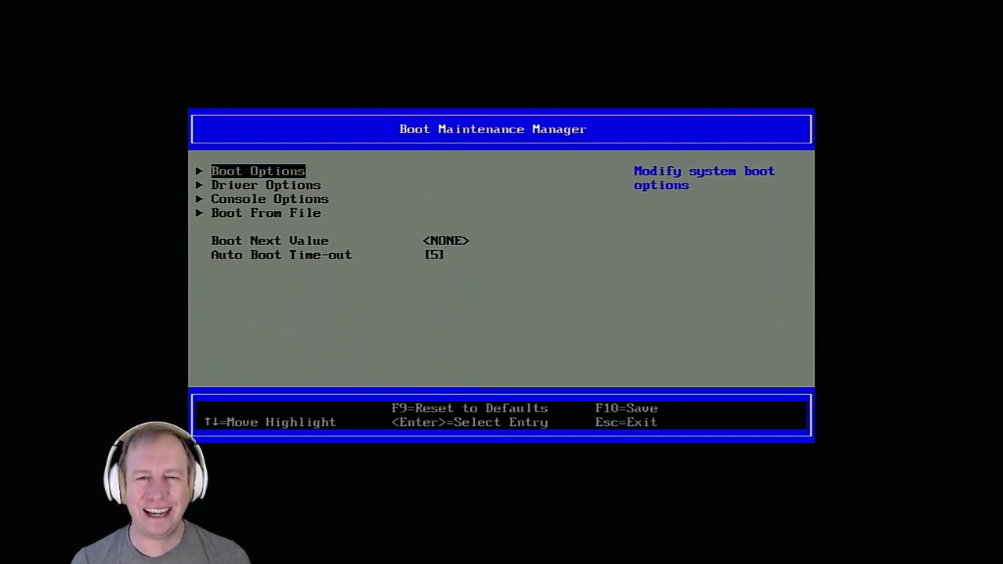
In Change Boot Order, move UEFI HTTPv6 below UEFI HTTPv4 so Fedora leads
key(Return)
key(Down)
key(Down)
key(Down)
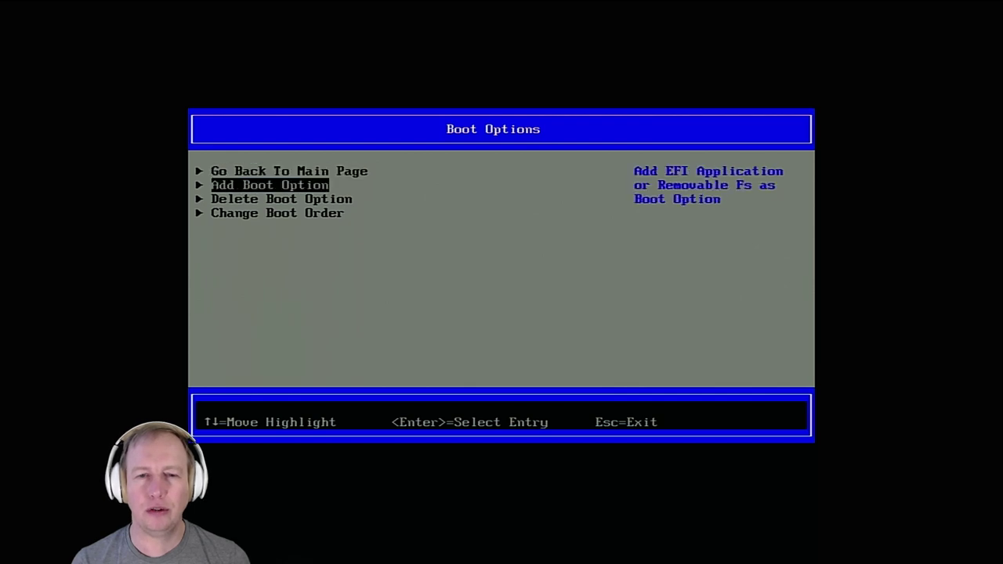
key(Return)
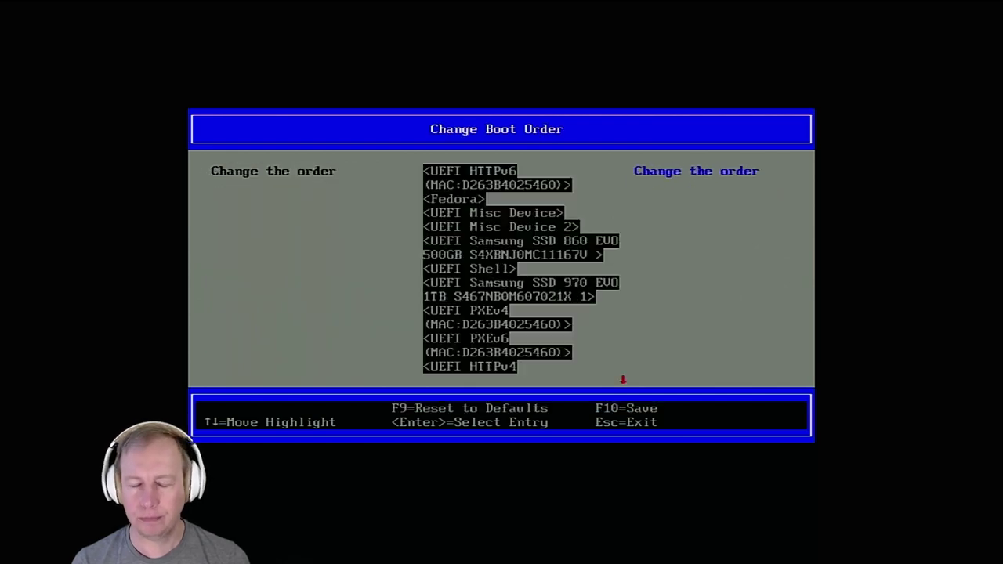
key(Return)
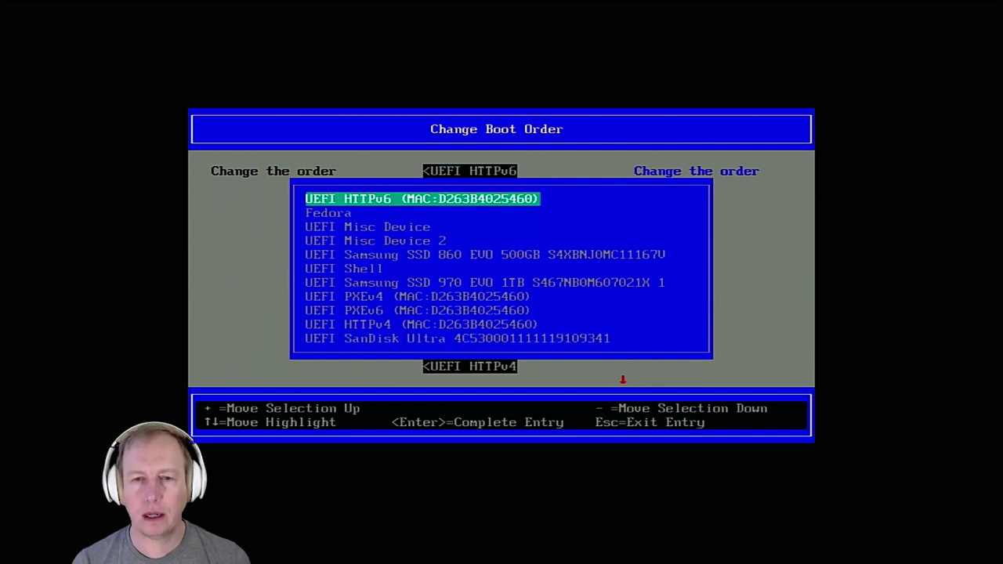
key(minus)
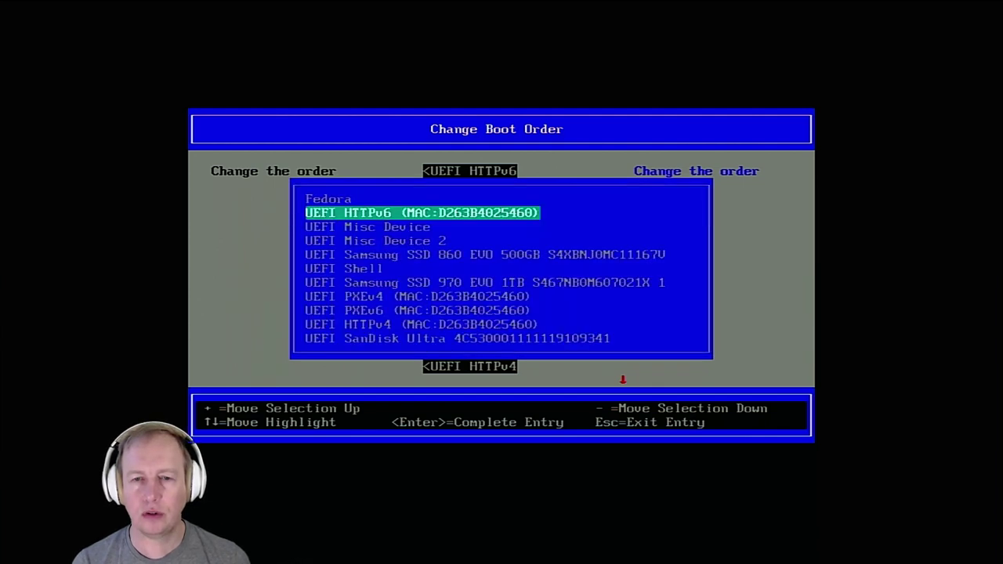
key(minus)
key(minus)
key(minus)
key(minus)
key(minus)
key(minus)
key(minus)
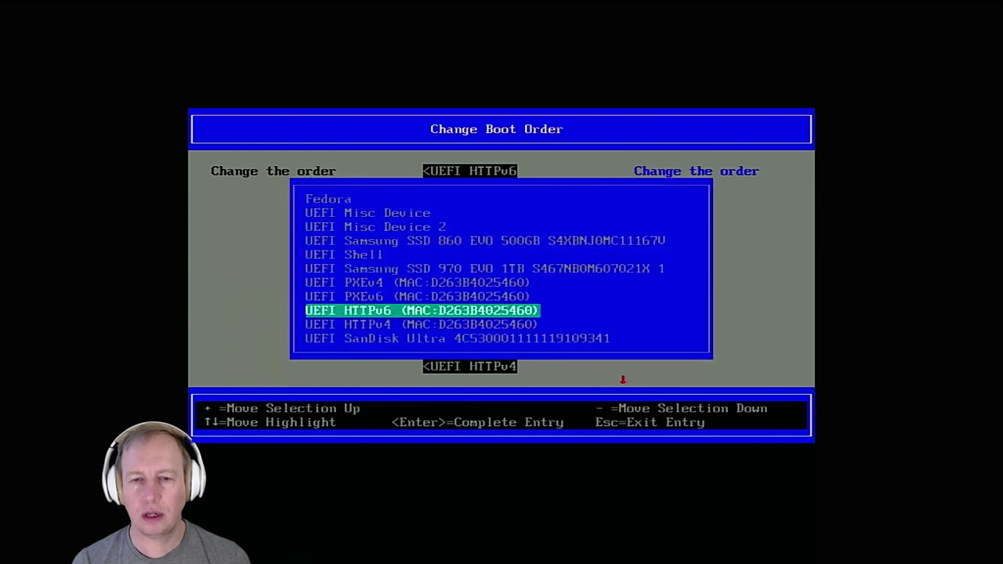
key(minus)
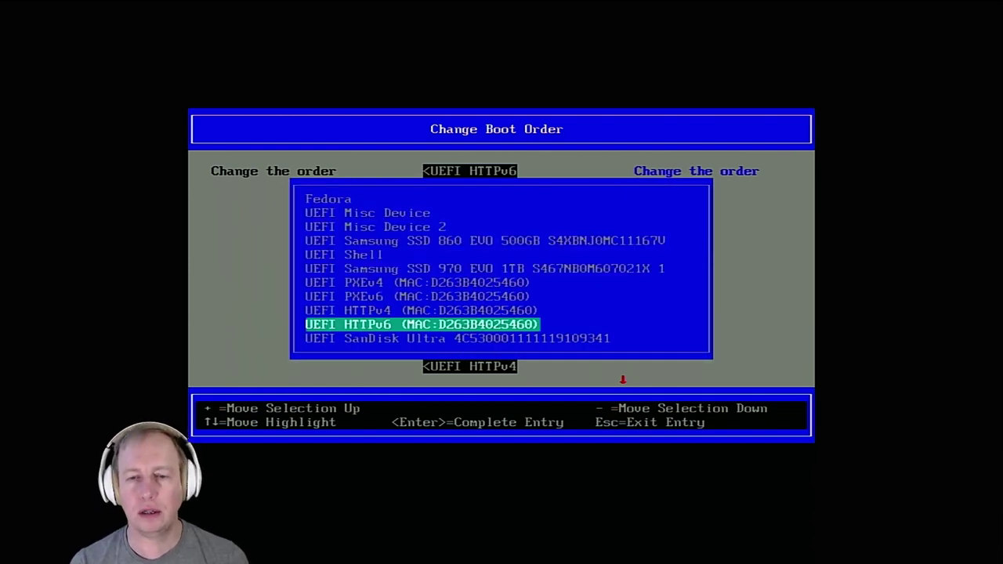
key(Up)
key(Up)
key(Up)
key(Up)
key(Up)
key(Up)
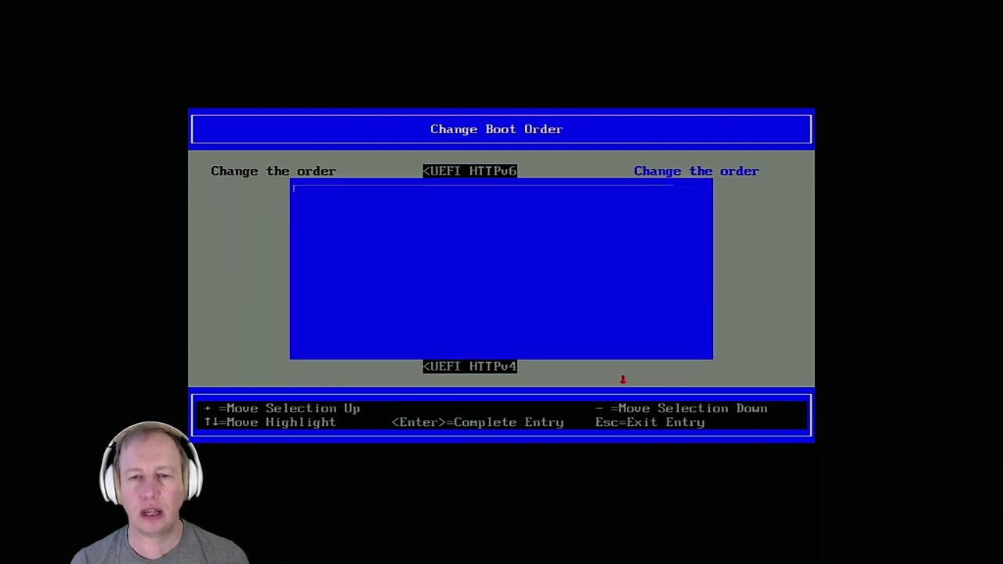
key(Up)
key(Up)
key(Up)
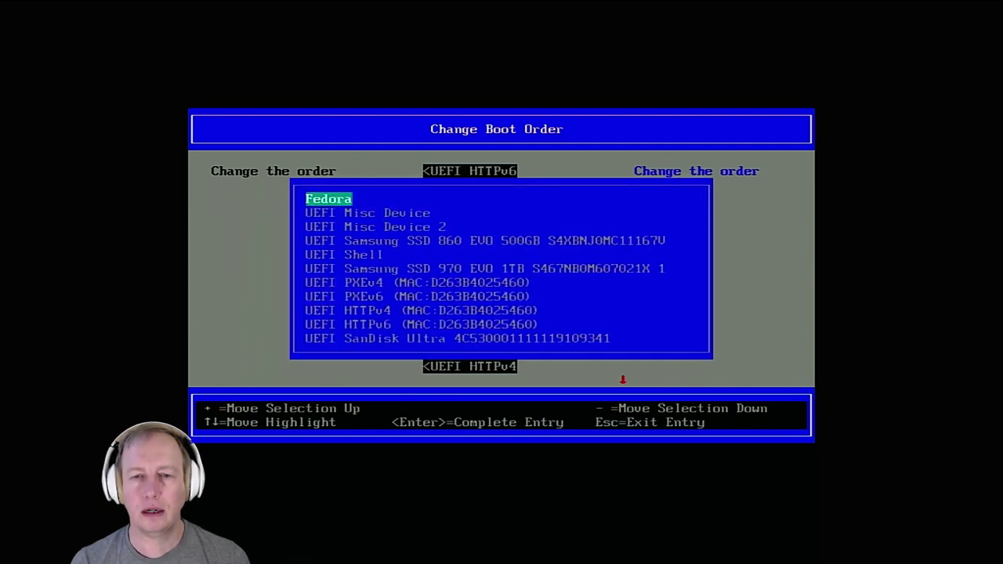
key(Return)
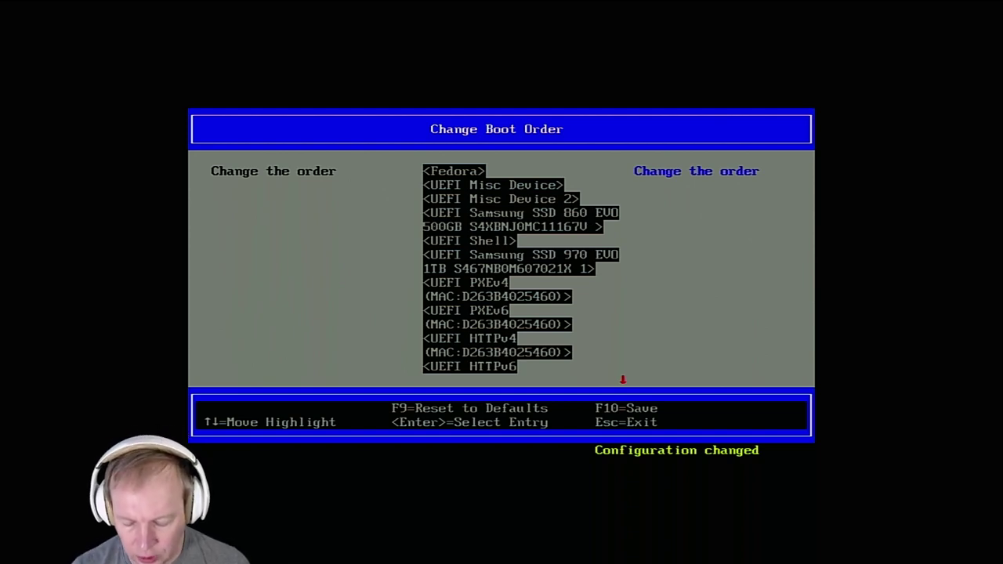
Save the new boot order with F10, confirm with Y, and leave the page
key(F10)
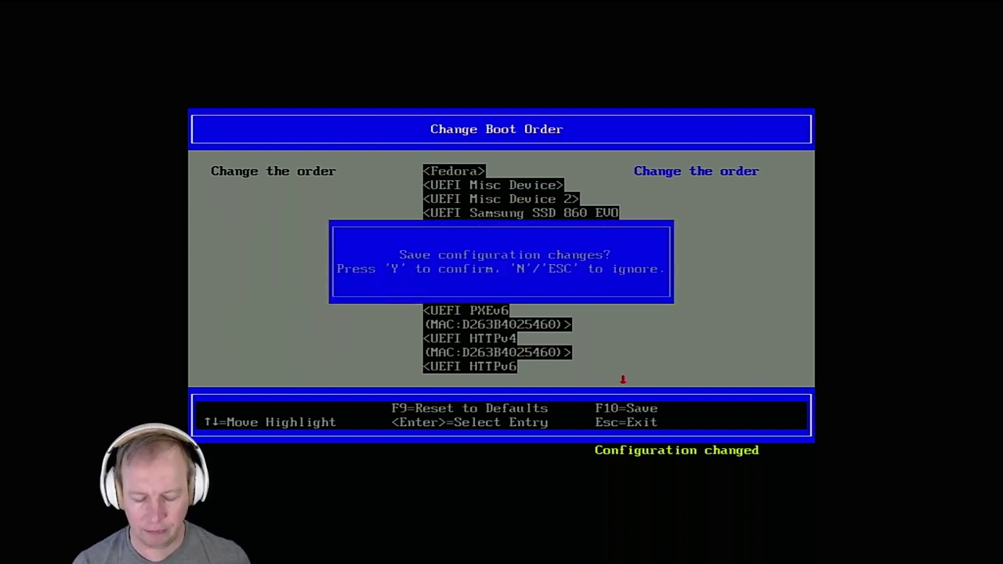
key(y)
key(Escape)
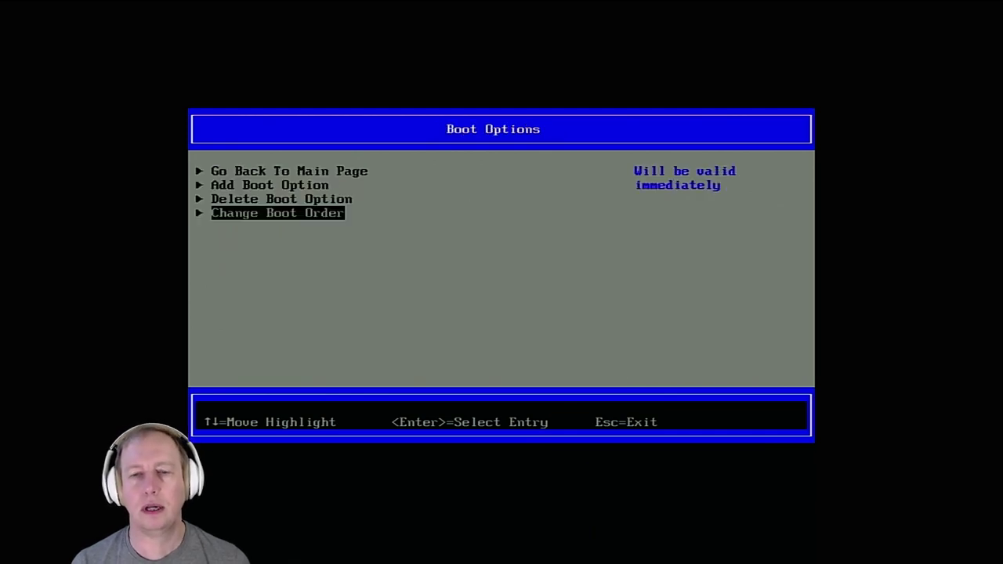
Boot the Fedora entry from the firmware's Boot Manager list
key(Escape)
key(Escape)
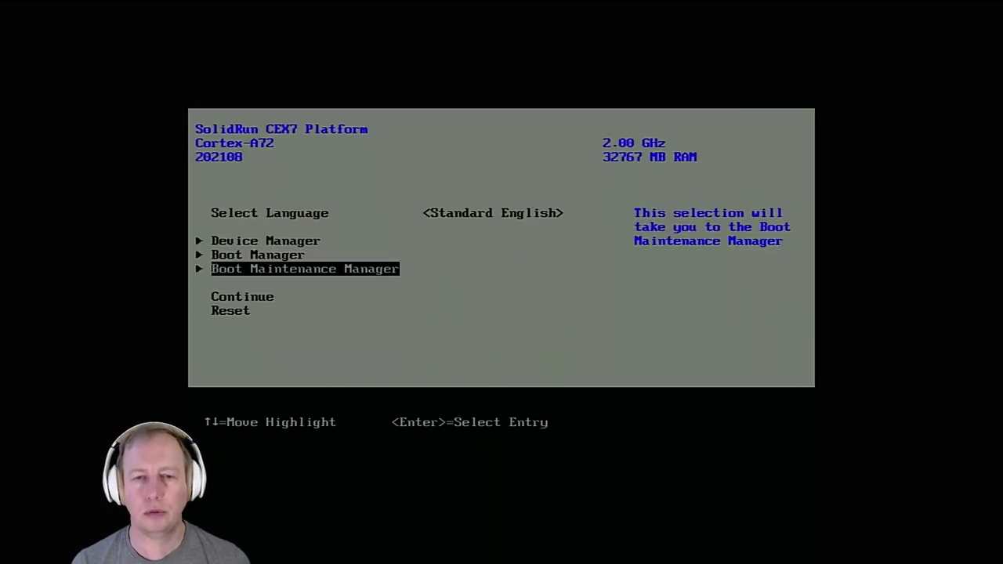
key(Up)
key(Return)
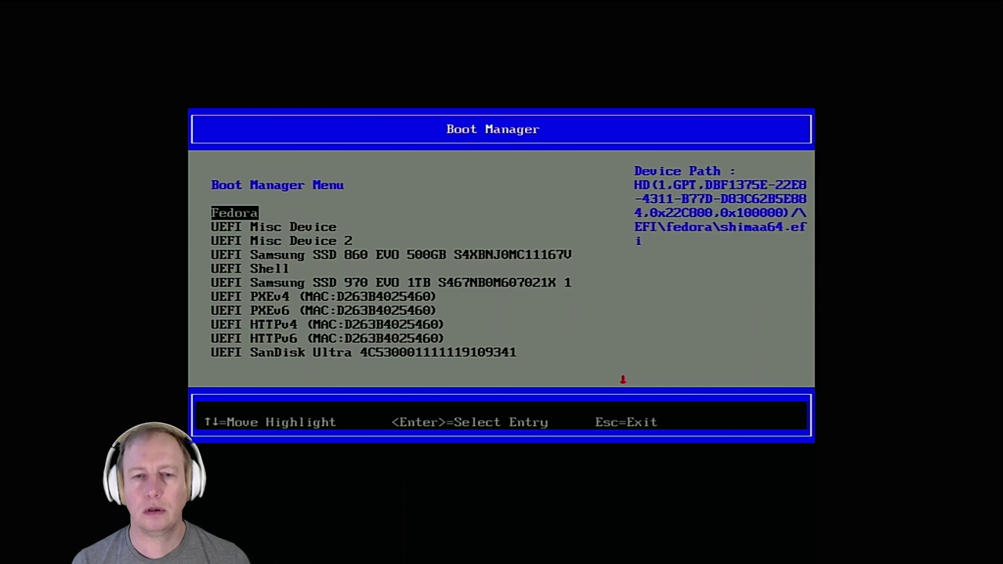
key(Return)
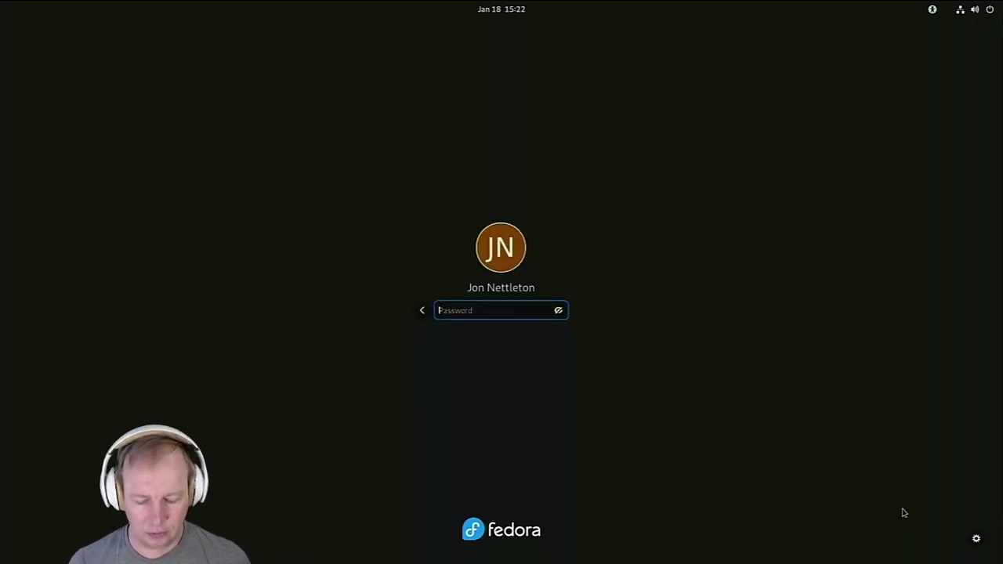
Sign in with the account password and launch Terminal from the Activities dash
text(**********)
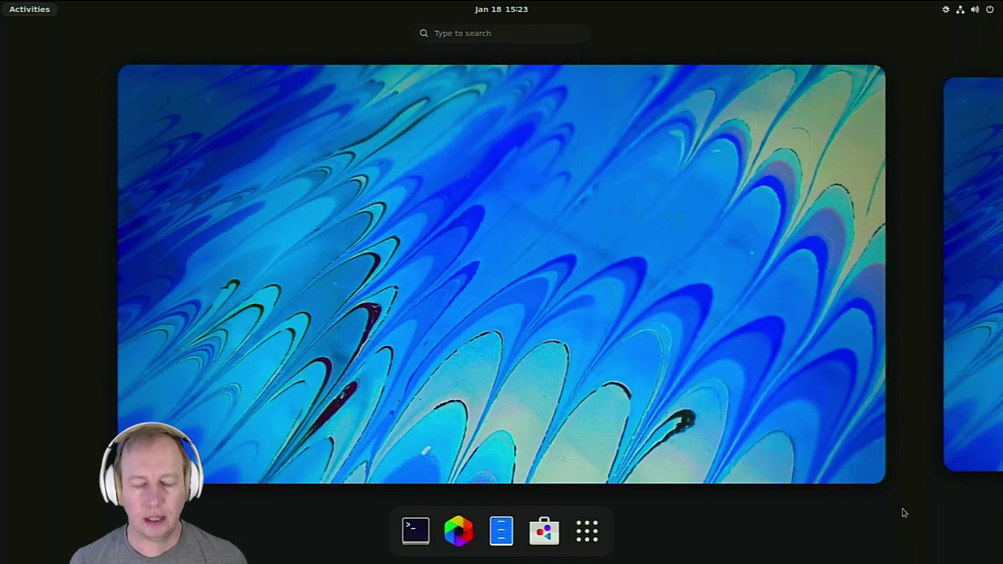
key(super)
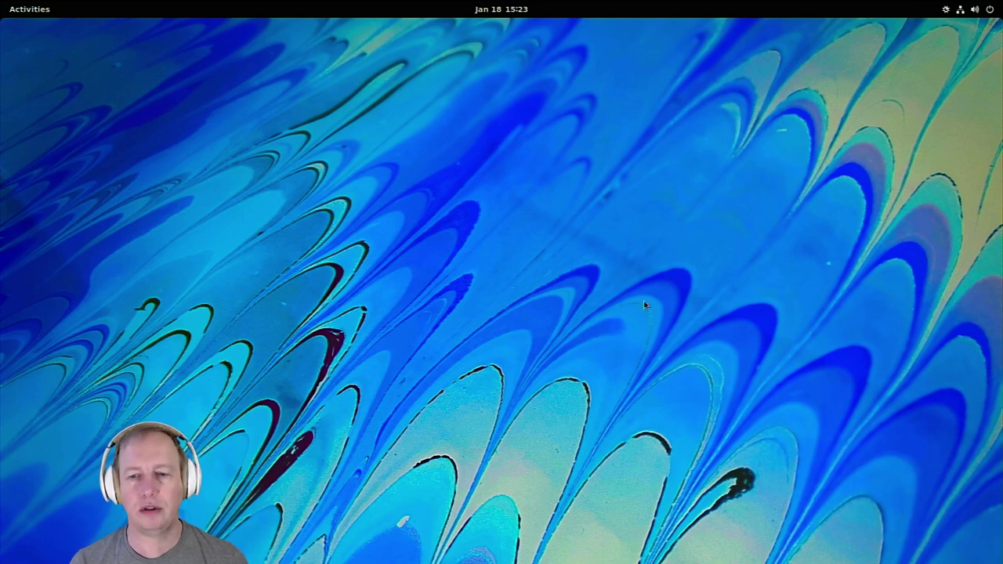
key(super)
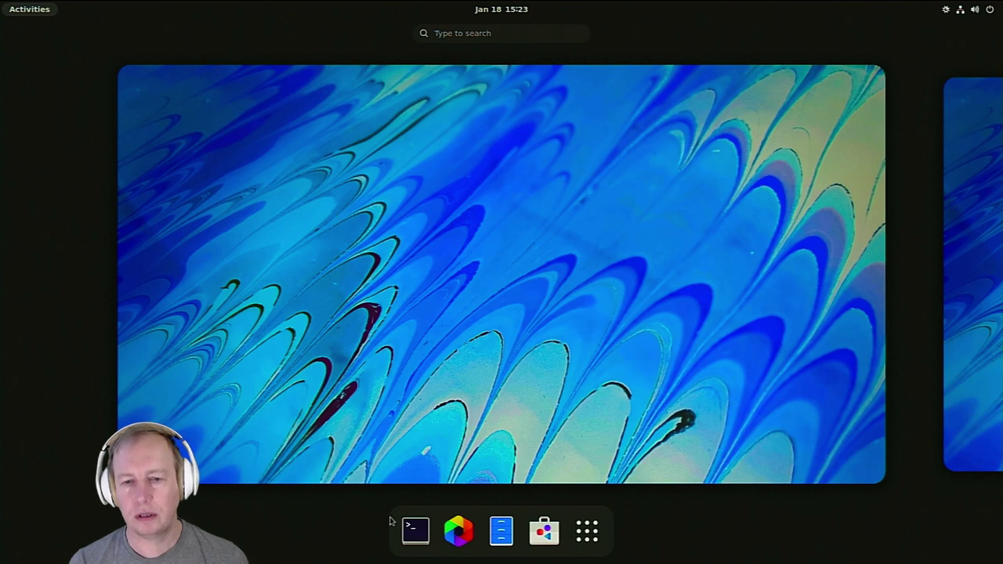
click(413, 527)
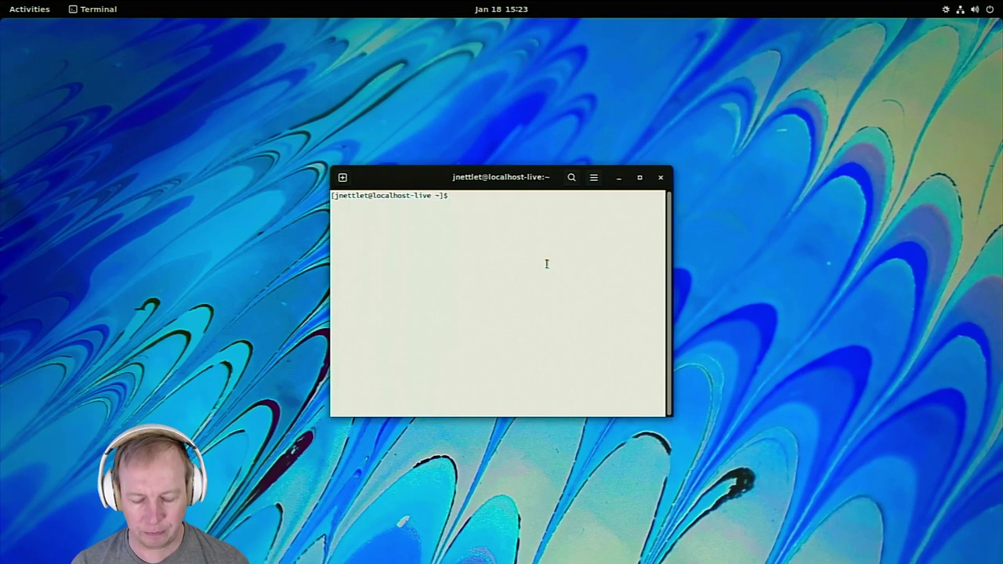
Run glxinfo and tile the terminal window on the right half of the screen
text(glxinfo)
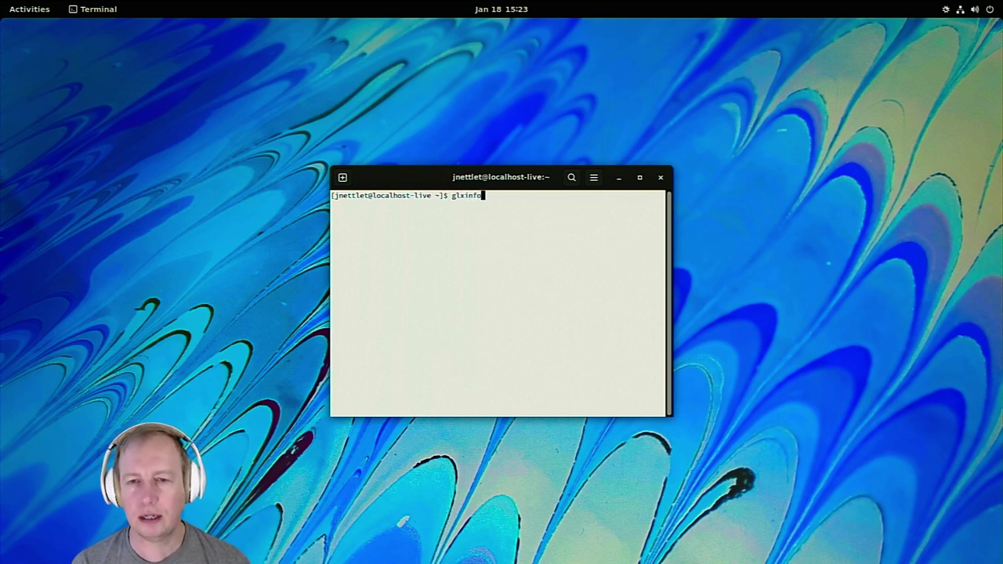
key(Return)
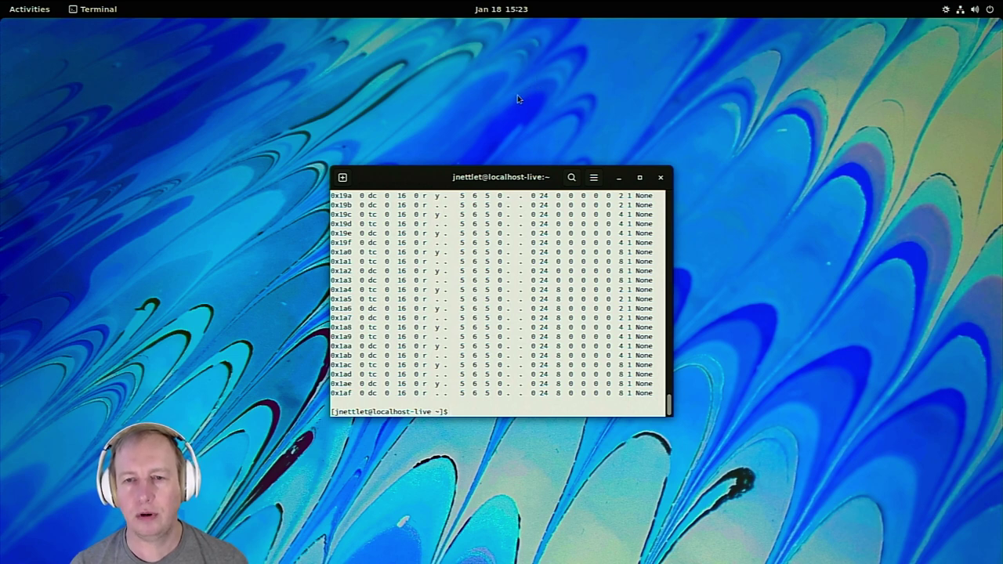
drag(433, 182, 1002, 184)
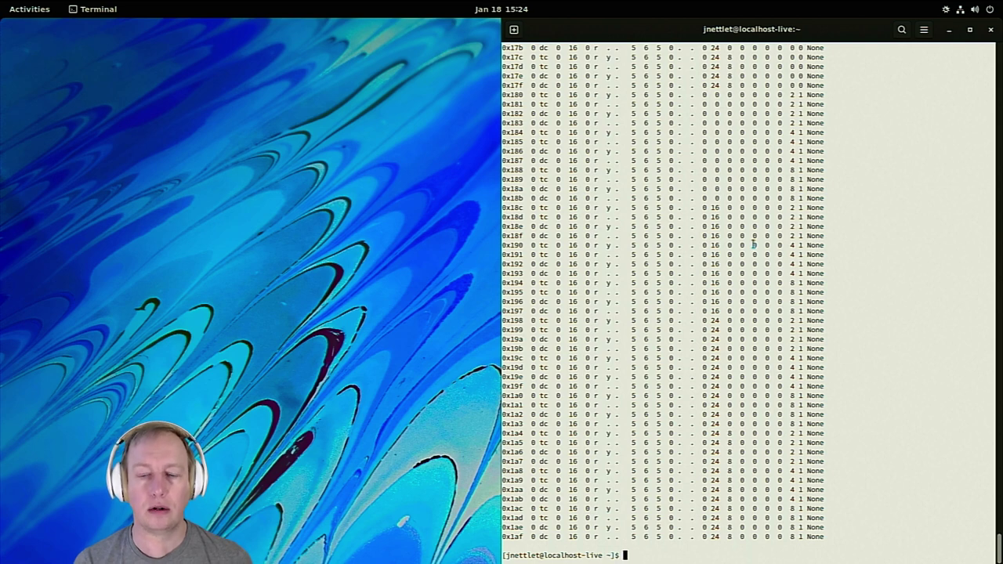
Run sudo -i, re-entering the password after the first attempt is rejected
text(sudo -i)
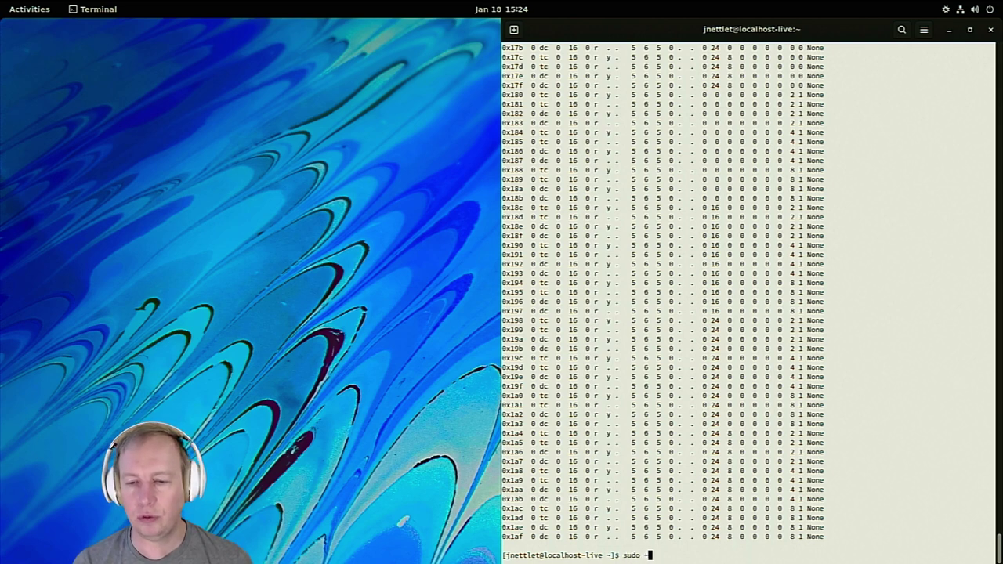
key(Return)
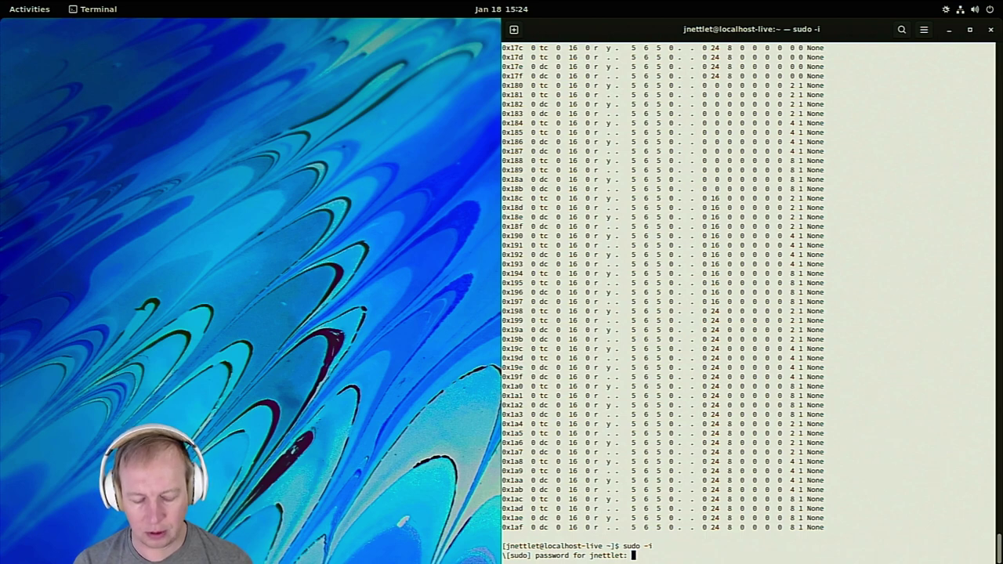
key(Return)
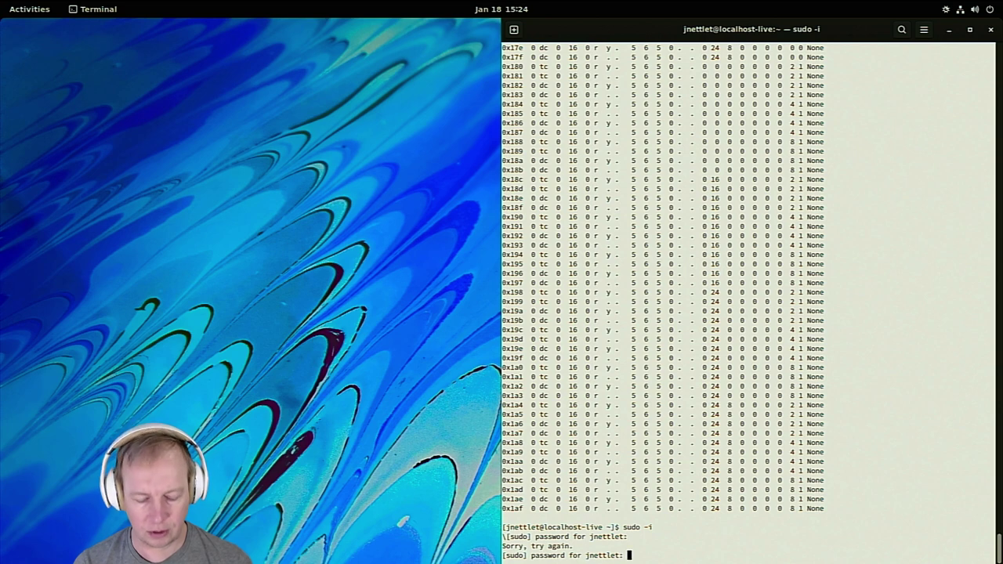
key(Return)
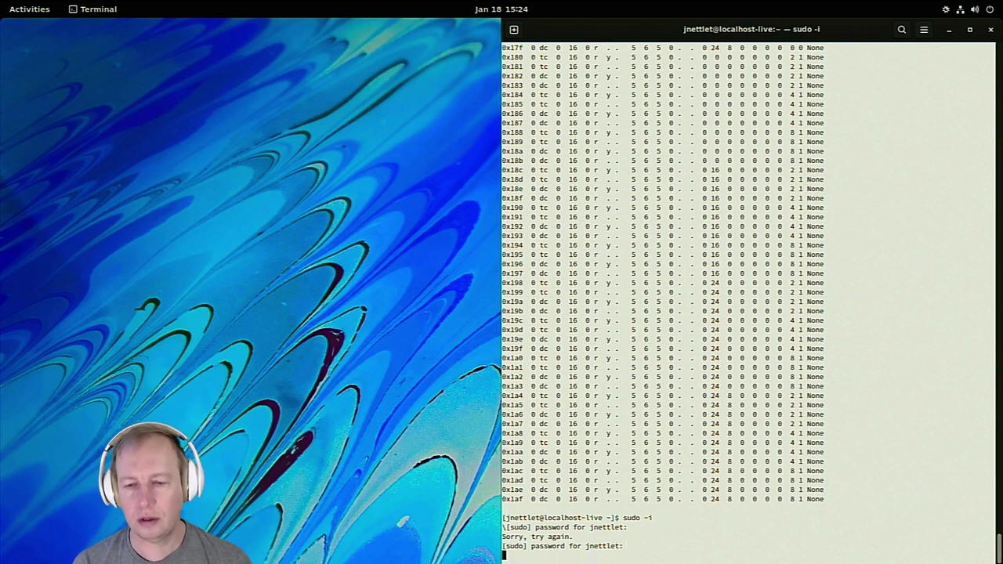
Create the /usr/share/gdm/env.d directory after finding it does not exist
text(cd )
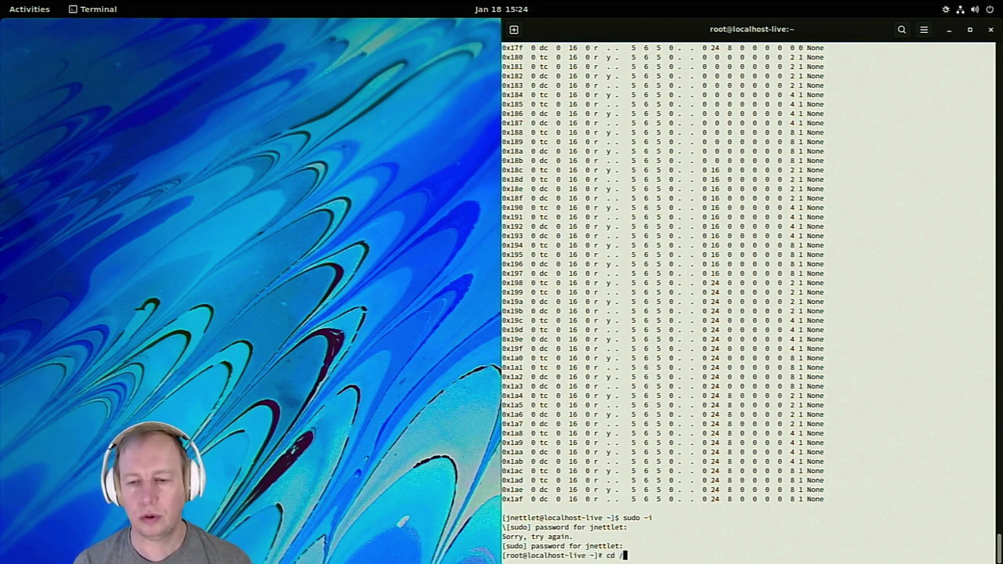
text(/usr/share/gdm/env.d)
key(Return)
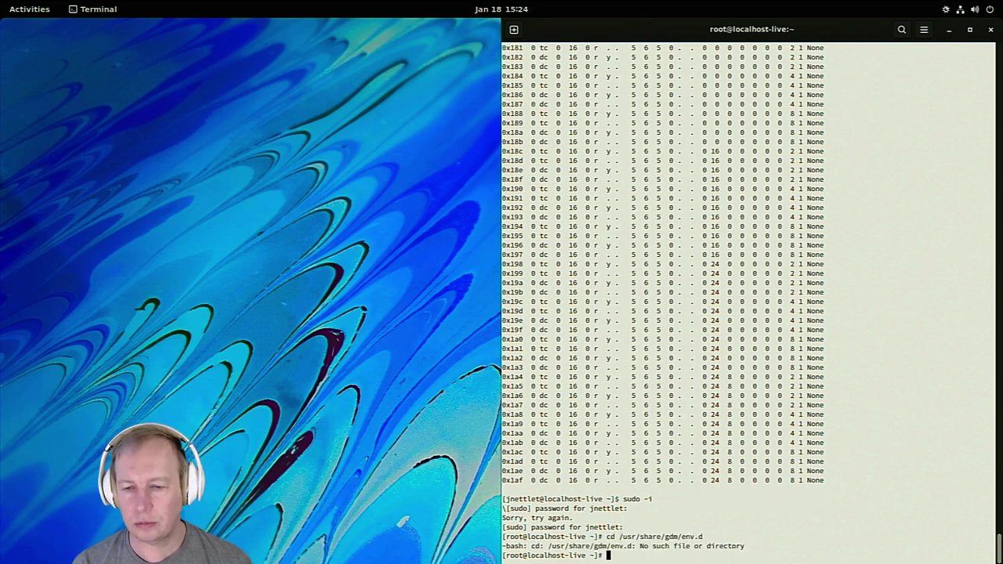
text(mkdir )
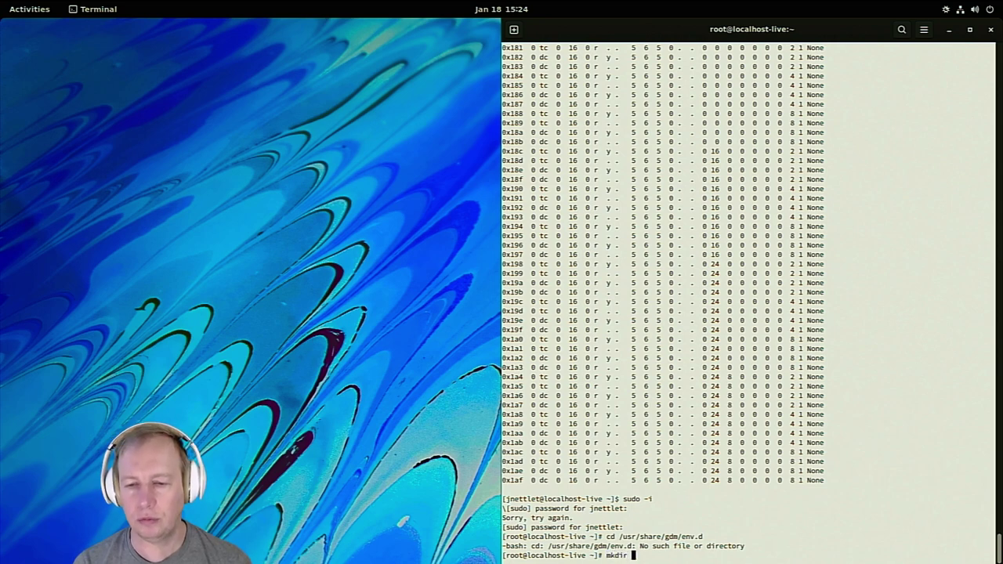
text(/usr/share/)
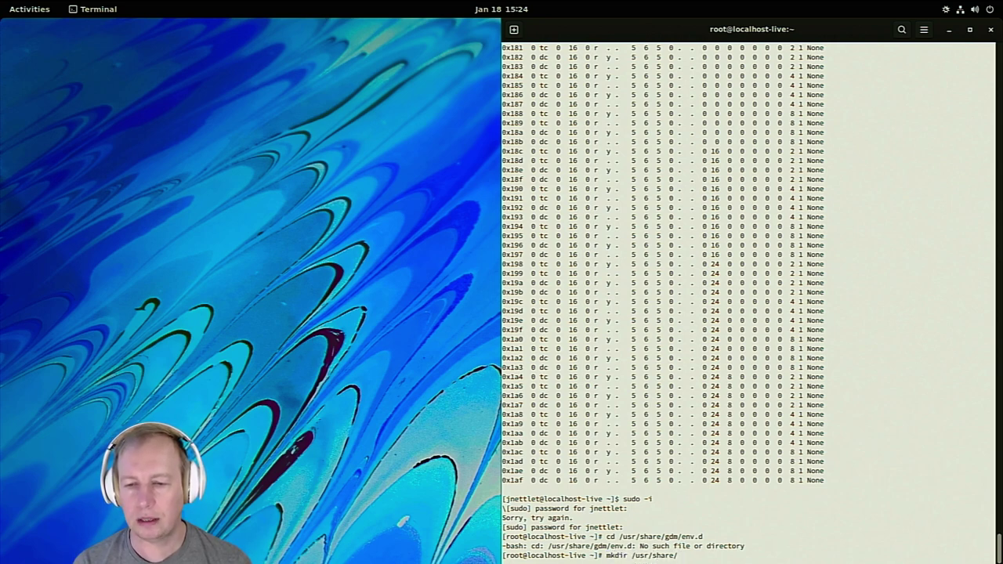
text(gdm/env.d)
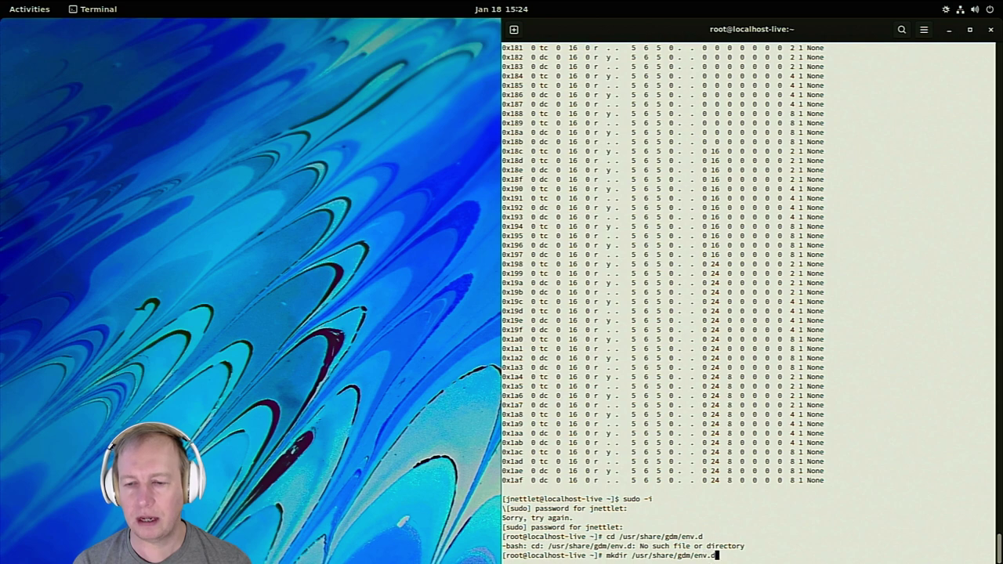
key(Return)
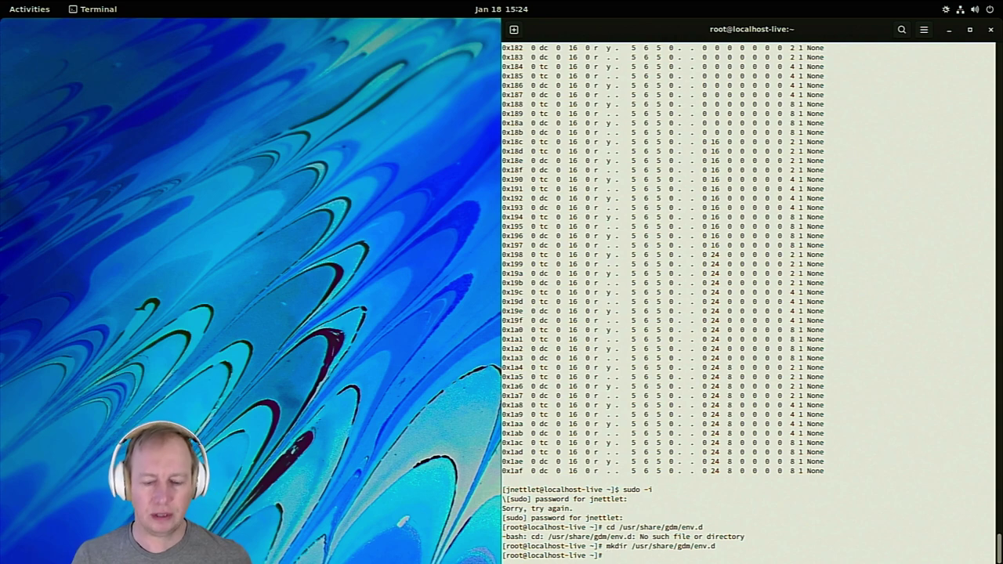
Change into /usr/share/gdm/env.d, confirm it is empty, and start typing vi mesa.env
text(cd /usr/sahre)
key(BackSpace)
key(BackSpace)
key(BackSpace)
key(BackSpace)
text(hare/gdm/env.d)
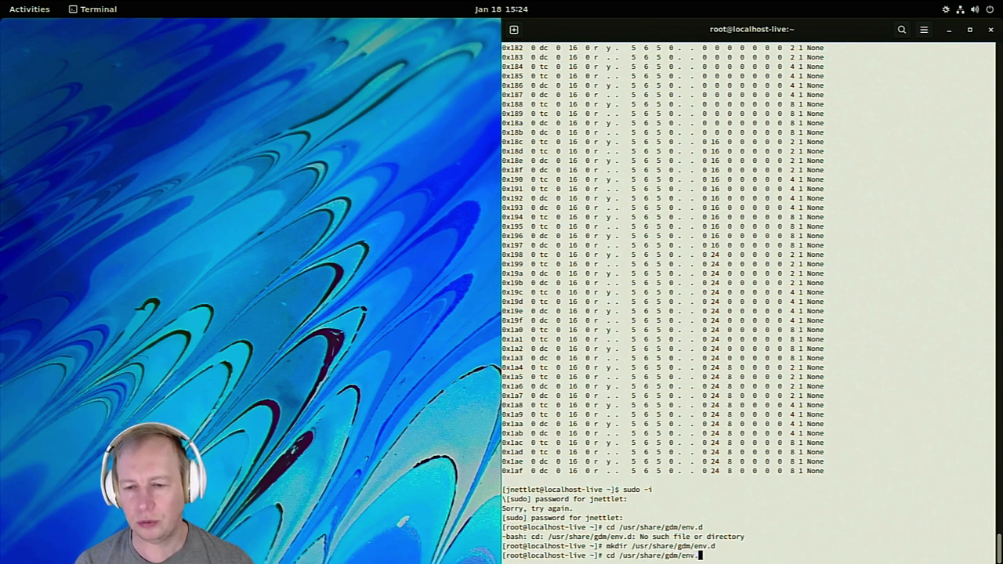
key(Return)
text(ls)
key(Return)
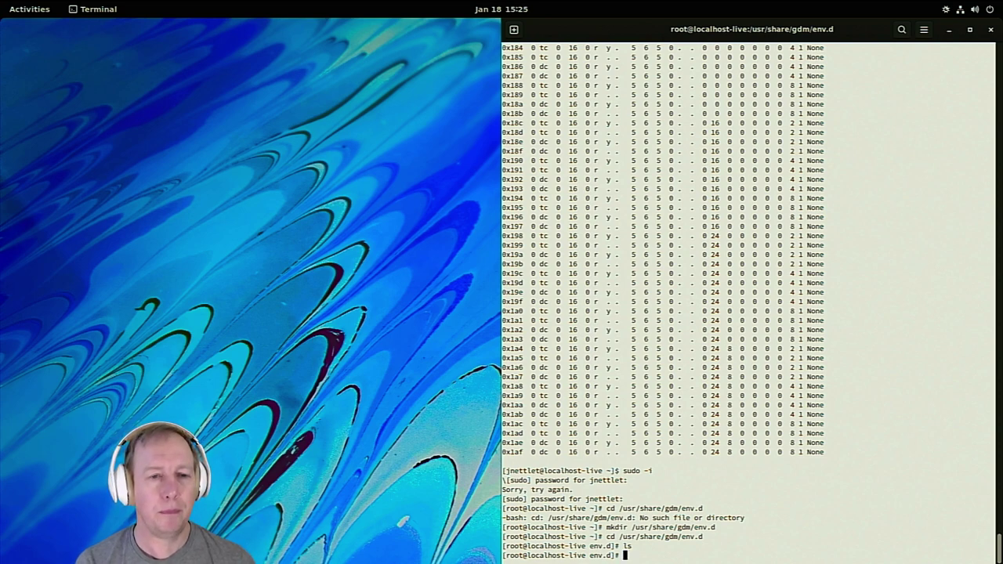
text(vi mesa.env)
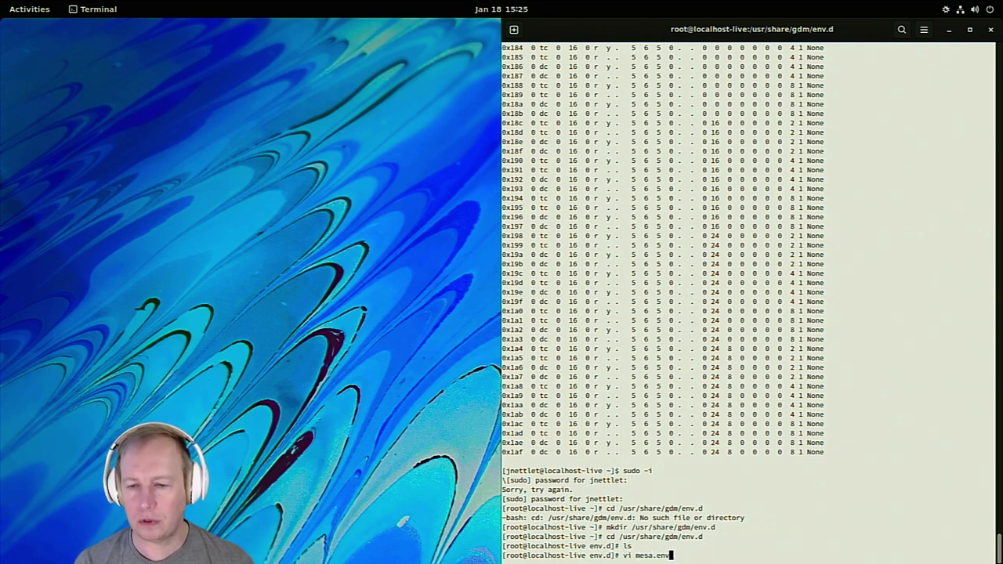
In vi, write the single line MESA_EXTENSION_OVERRIDE="-GL_ARB_buffer_storage" into mesa.env
key(Return)
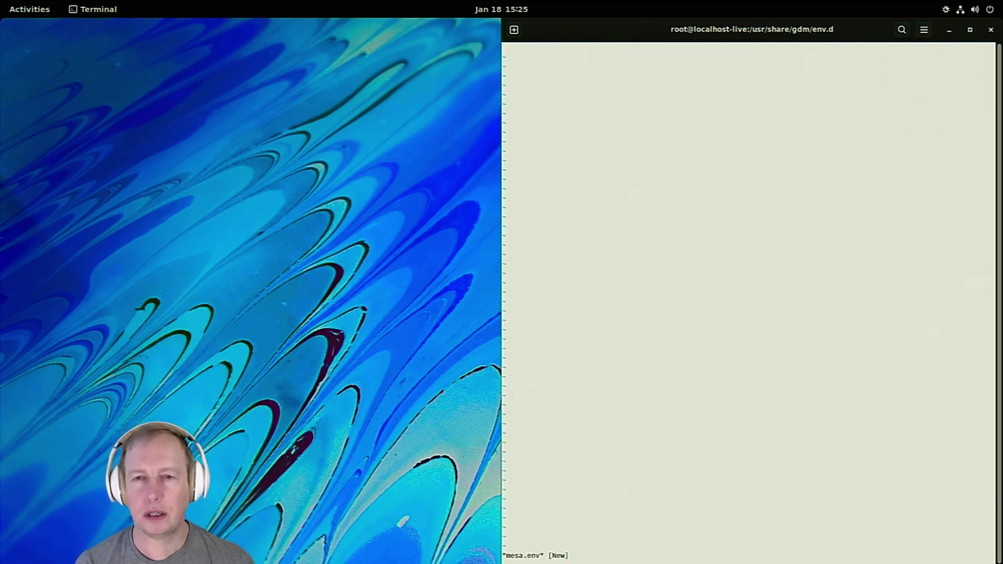
key(i)
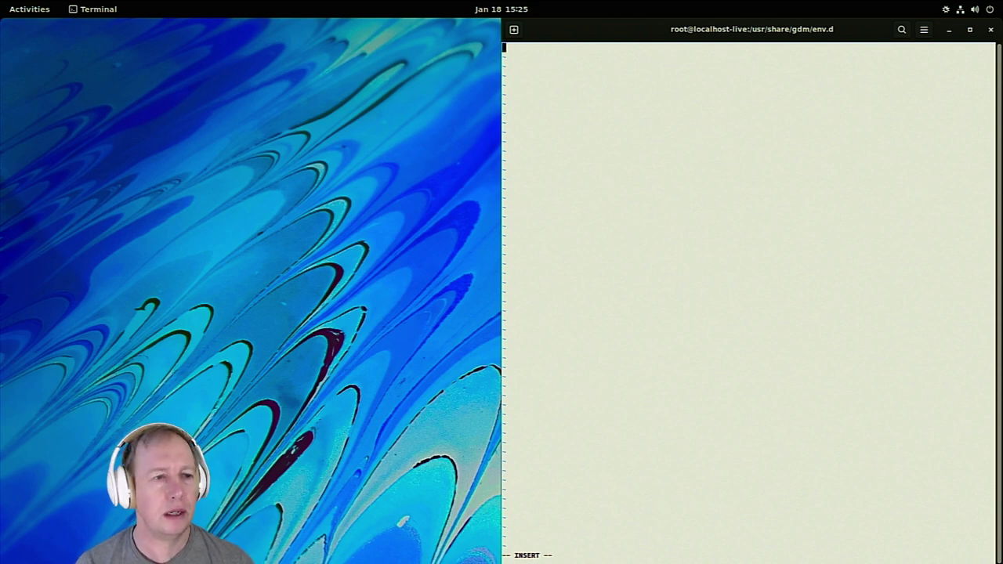
text(#ESA)
text(_)
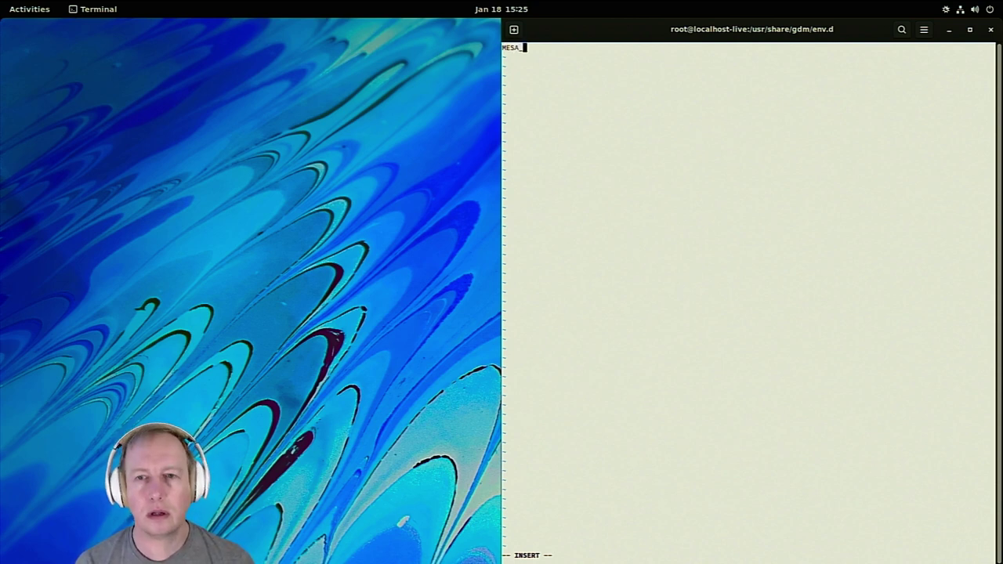
text(EXTENS)
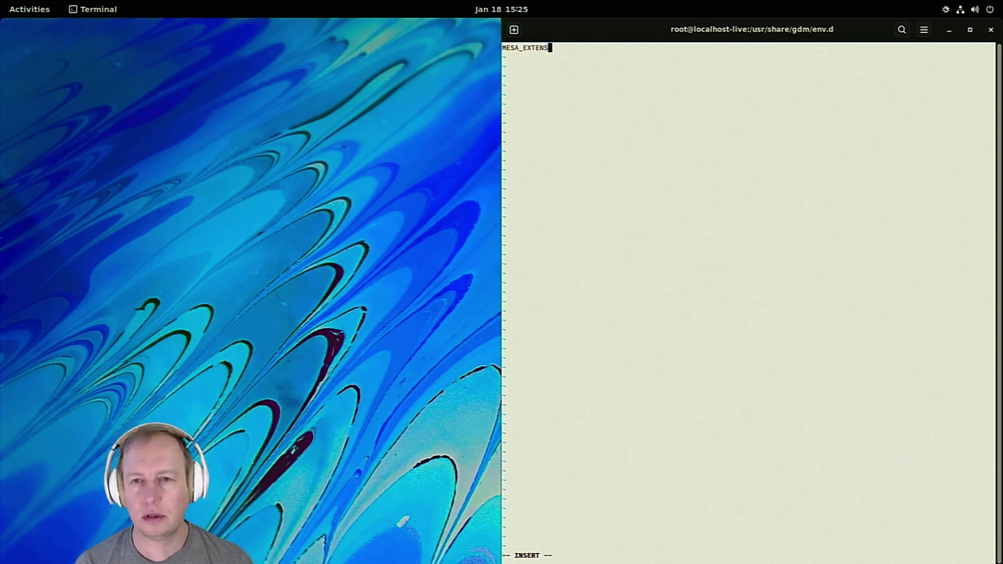
text(ION_OVERRIDE="-)
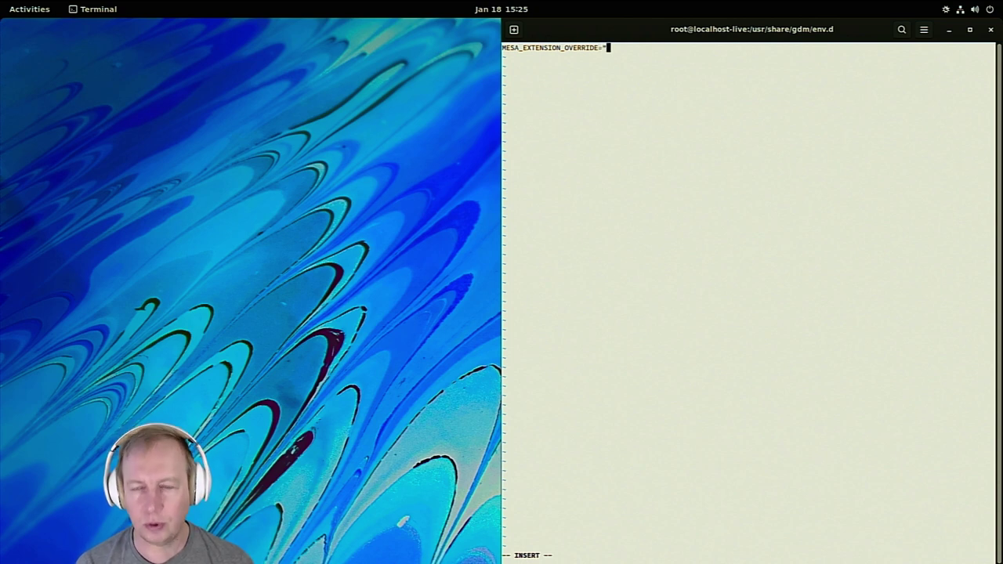
text(GL_ARB_)
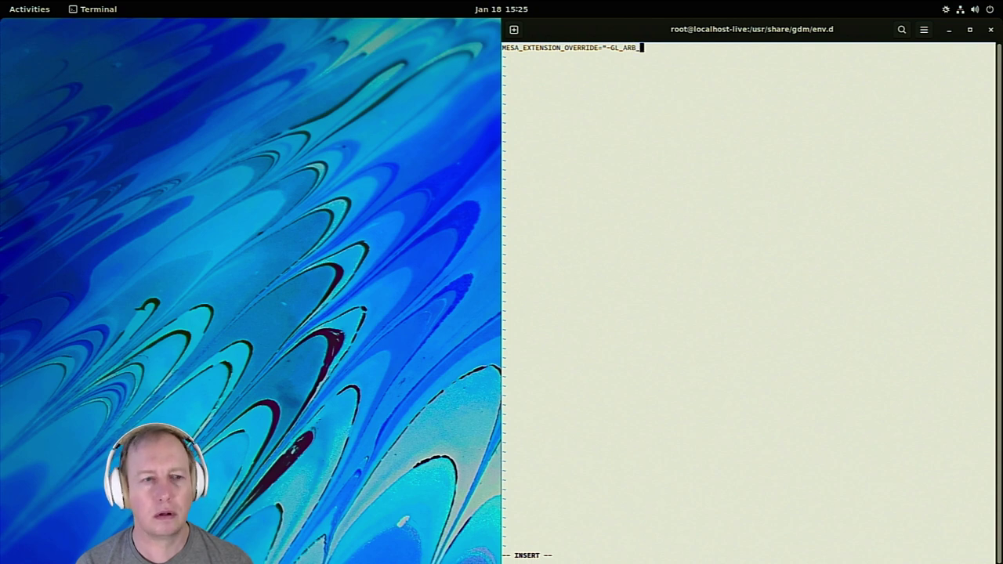
text(buffer_s)
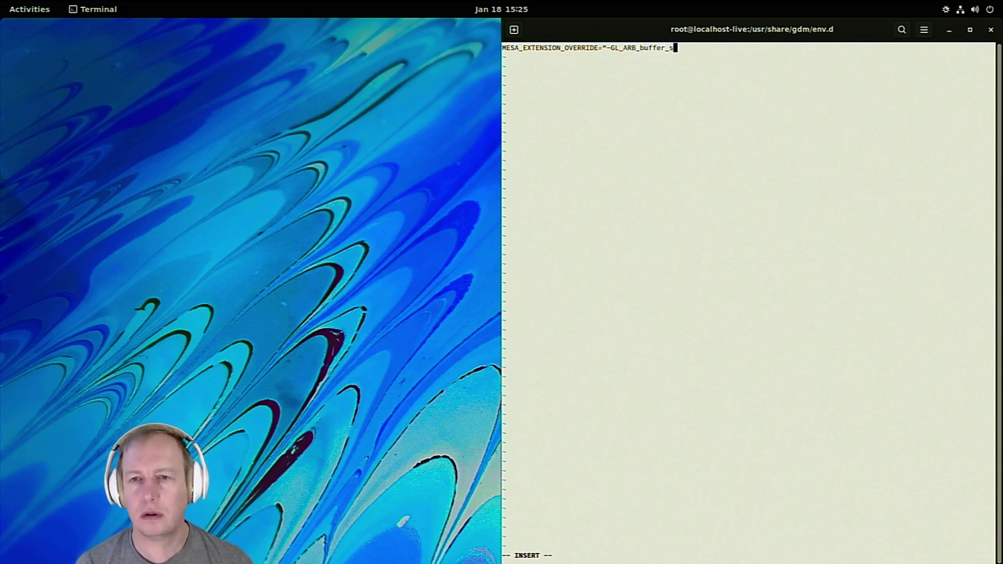
text(toa)
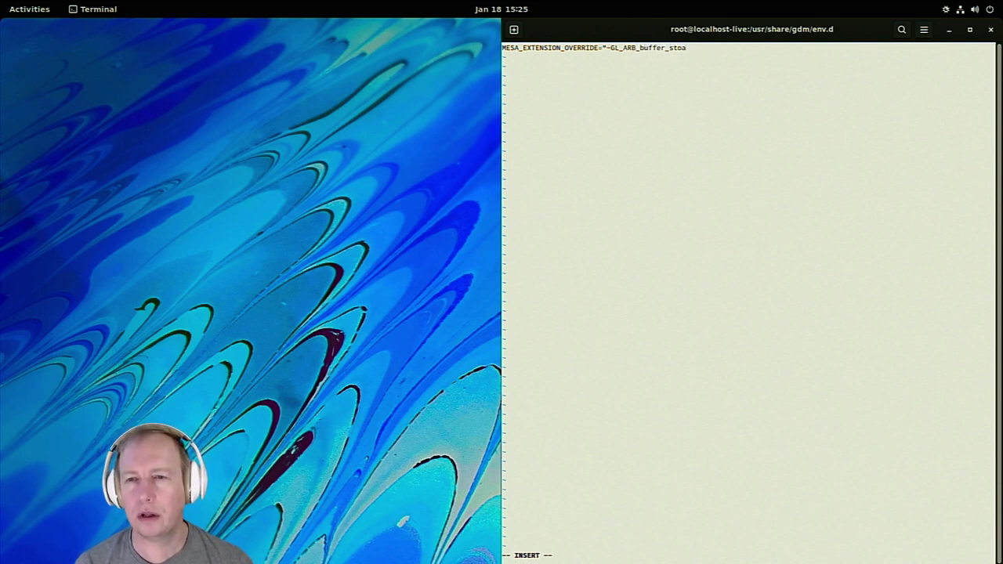
key(BackSpace)
text(rage")
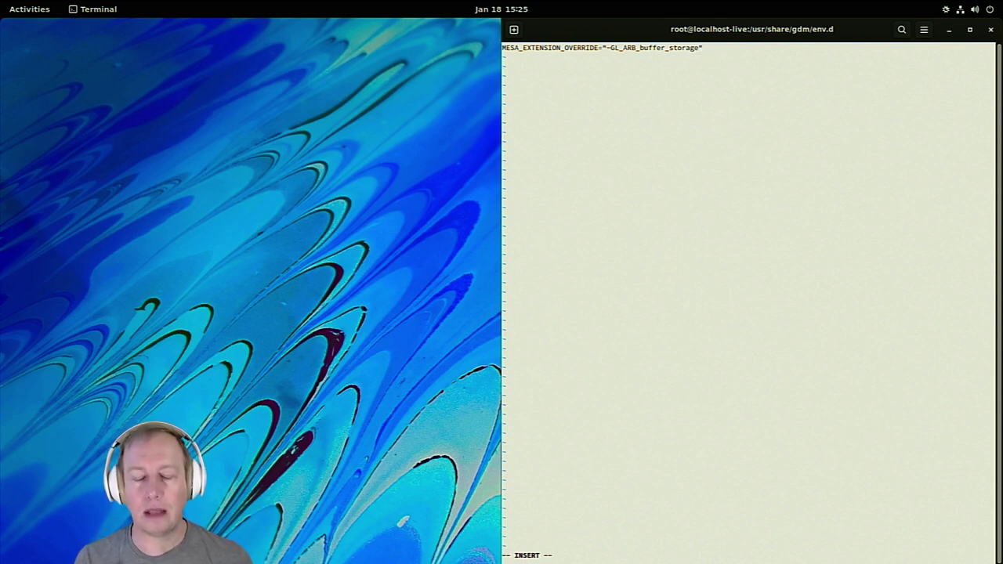
key(Escape)
Save mesa.env and quit vi with :wq
text(:wq)
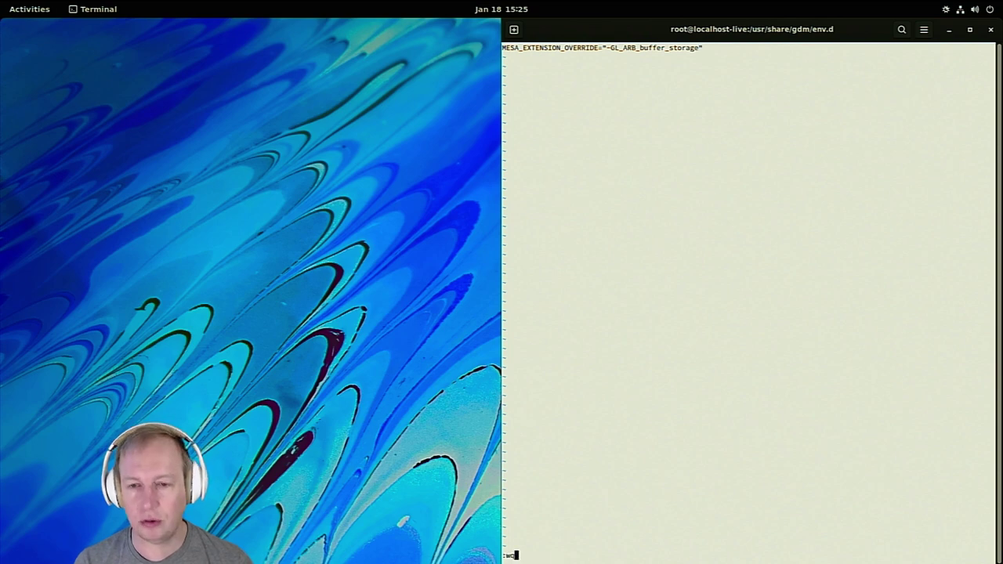
key(Return)
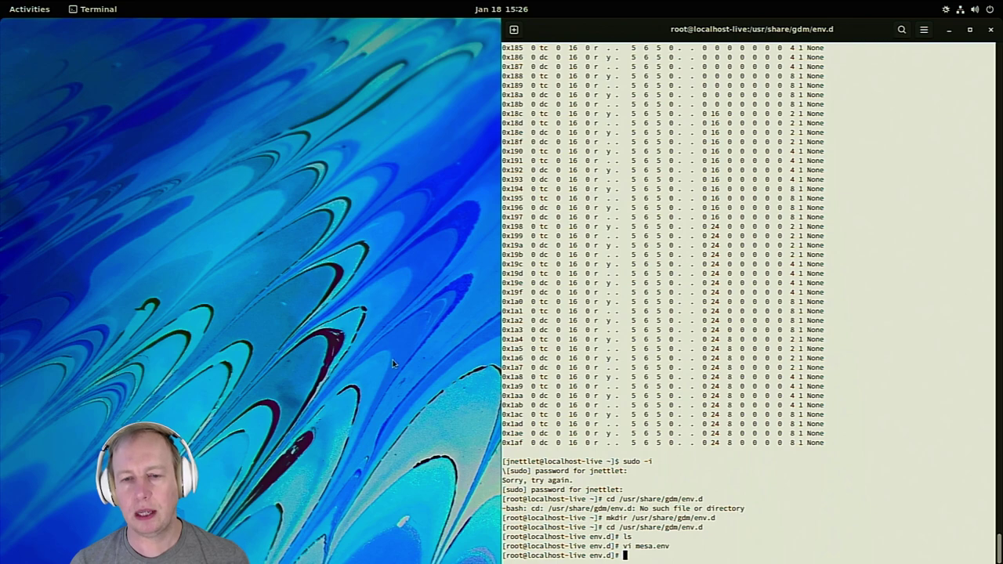
Launch Firefox from the Show Applications grid in the activities overview
key(super)
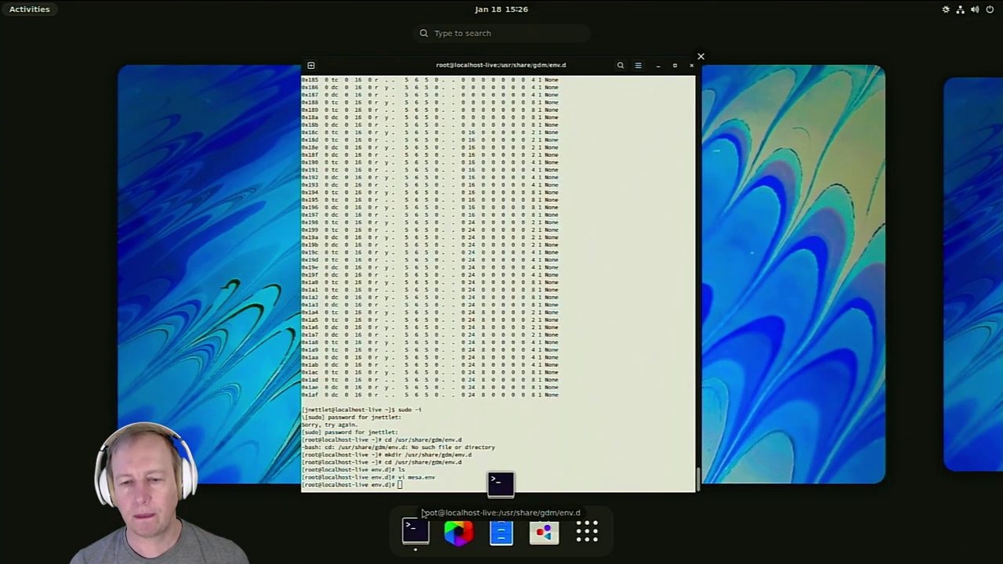
click(599, 537)
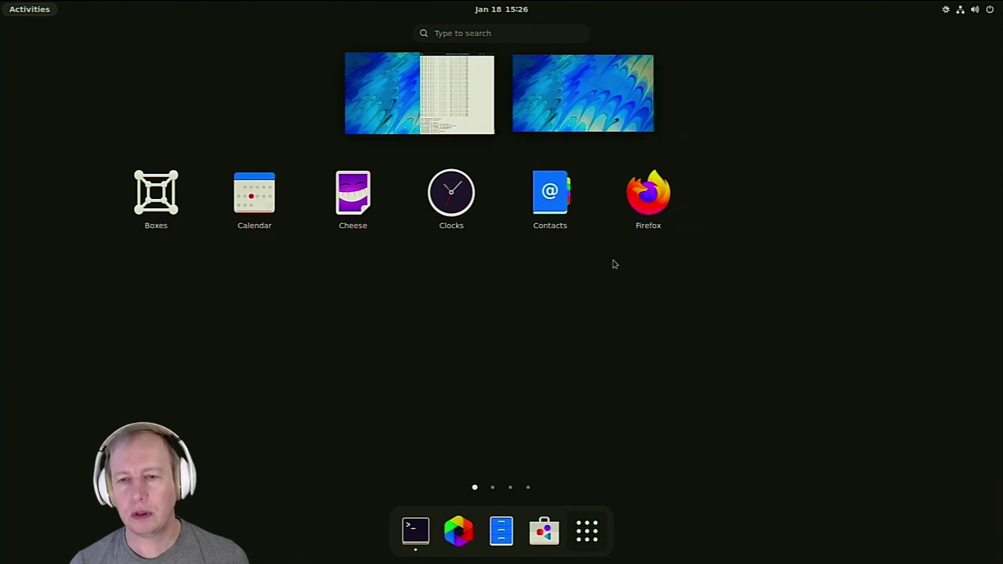
click(653, 205)
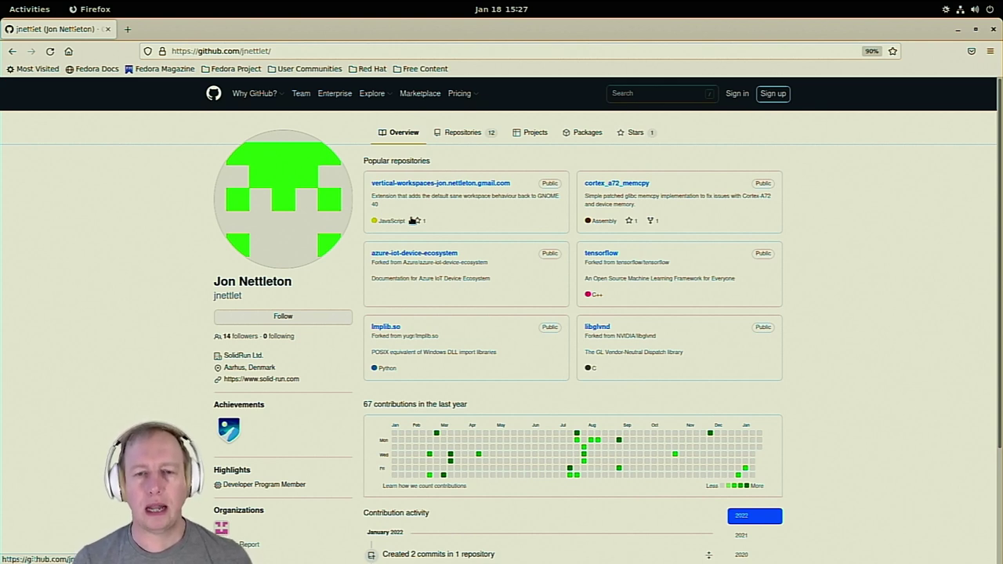
Zoom the GitHub profile page to 130%
key(ctrl+plus)
key(ctrl+plus)
key(ctrl+plus)
key(ctrl+plus)
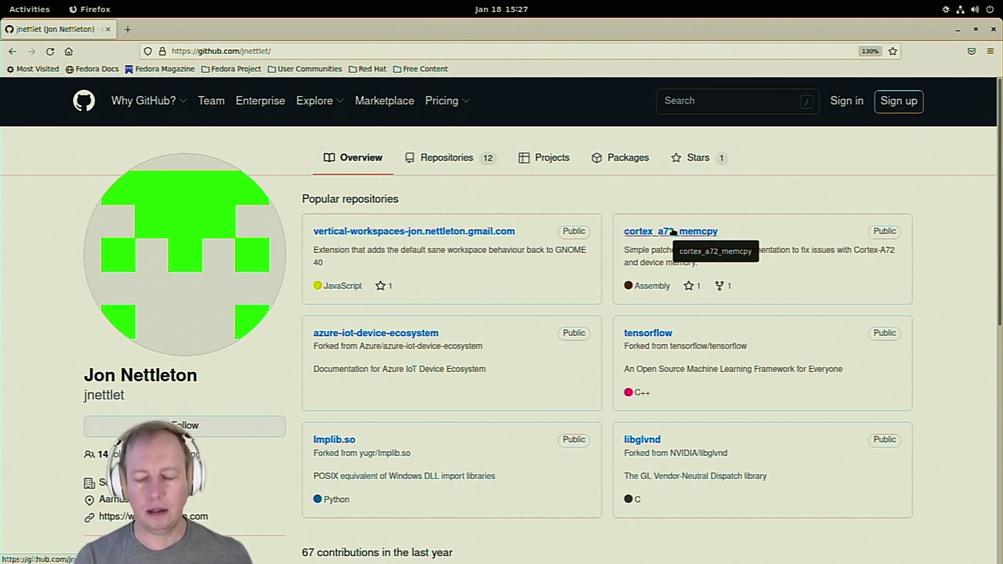
Open the cortex_a72_memcpy repository from Popular repositories and scroll down its file list
click(671, 232)
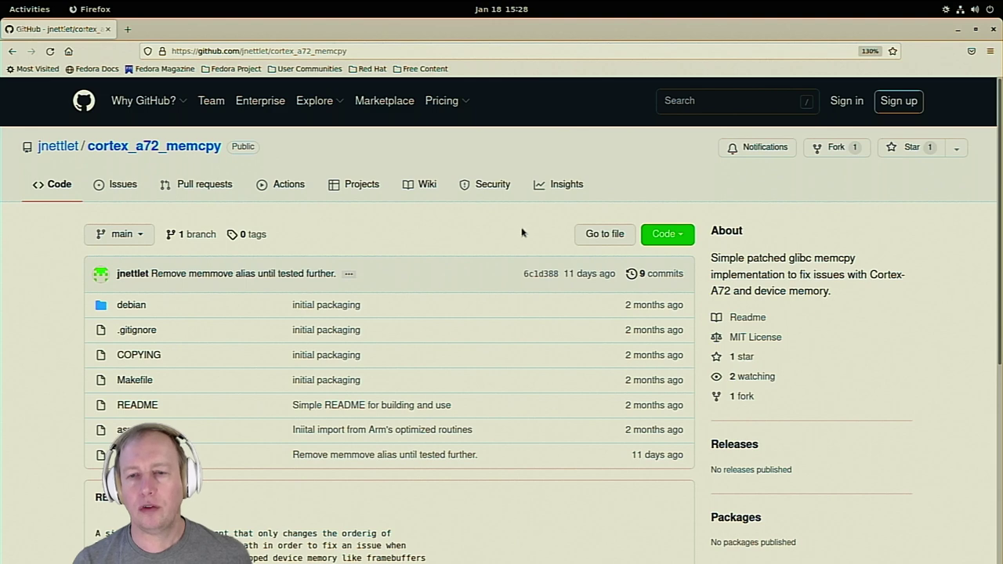
scroll(502, 229, down, 2)
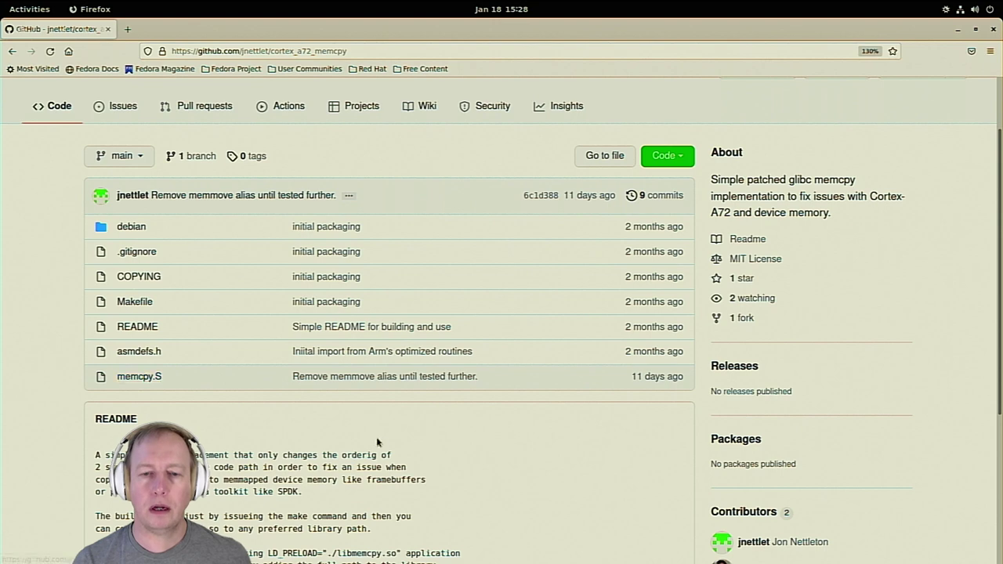
Scroll to the README's libmemcpy.so build and LD_PRELOAD testing instructions
scroll(376, 442, down, 5)
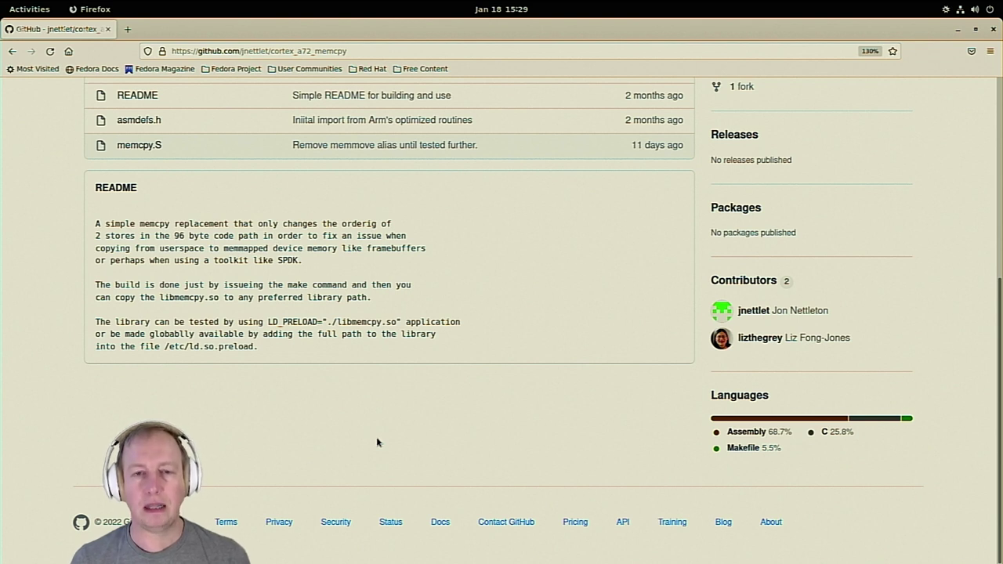
Google 'webgl sample', accept the cookie consent, and open the WebGL Samples result
key(alt)
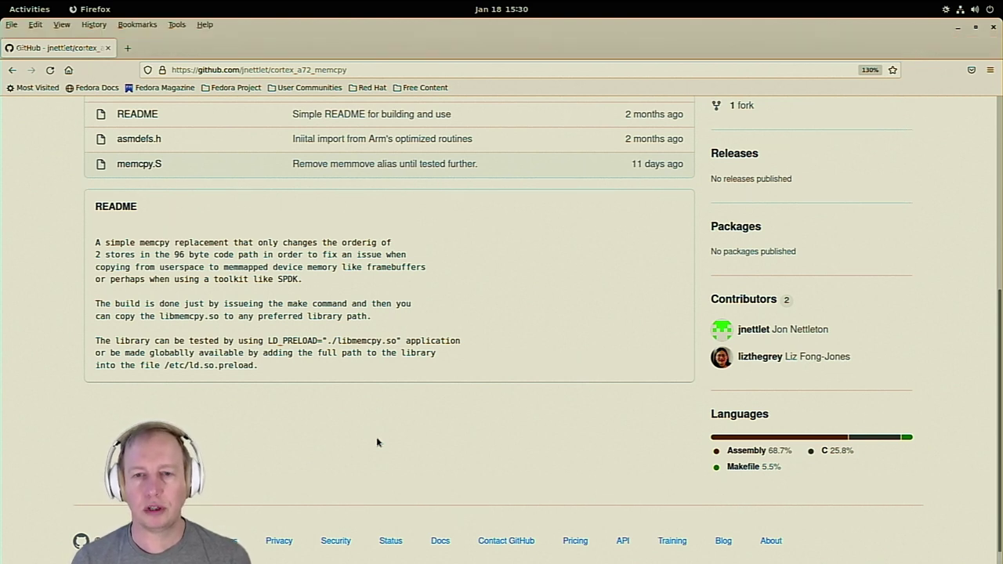
click(124, 42)
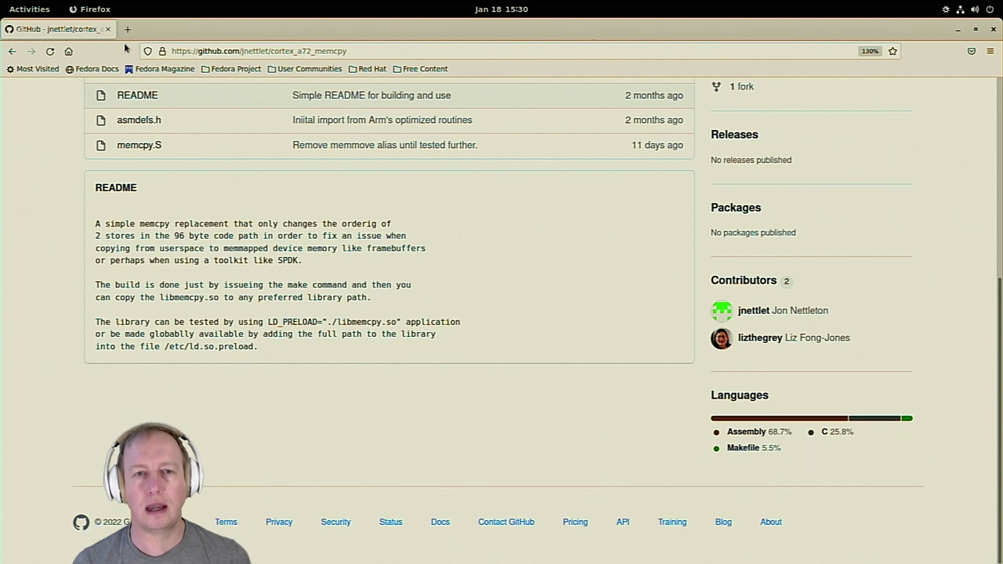
click(219, 50)
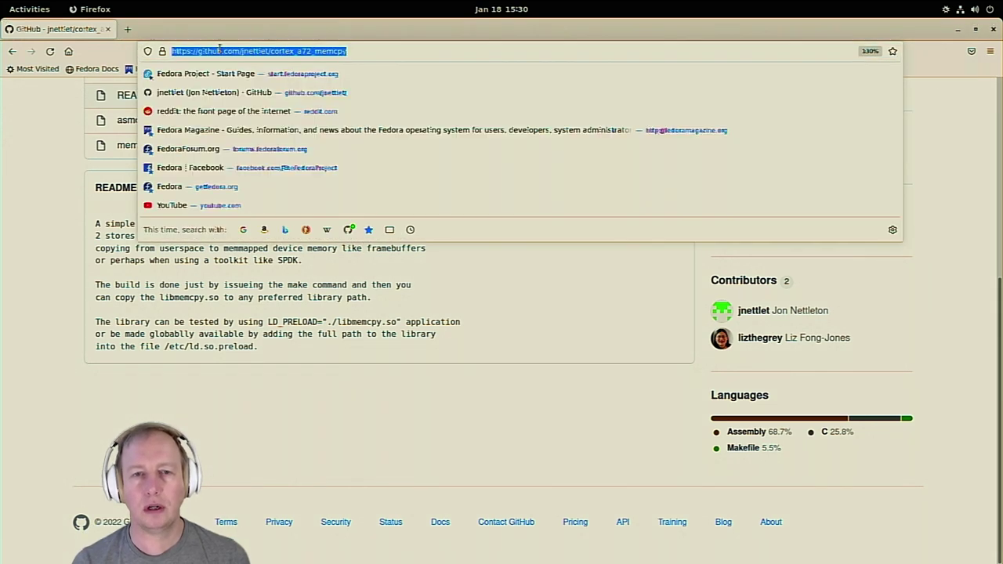
text(webg)
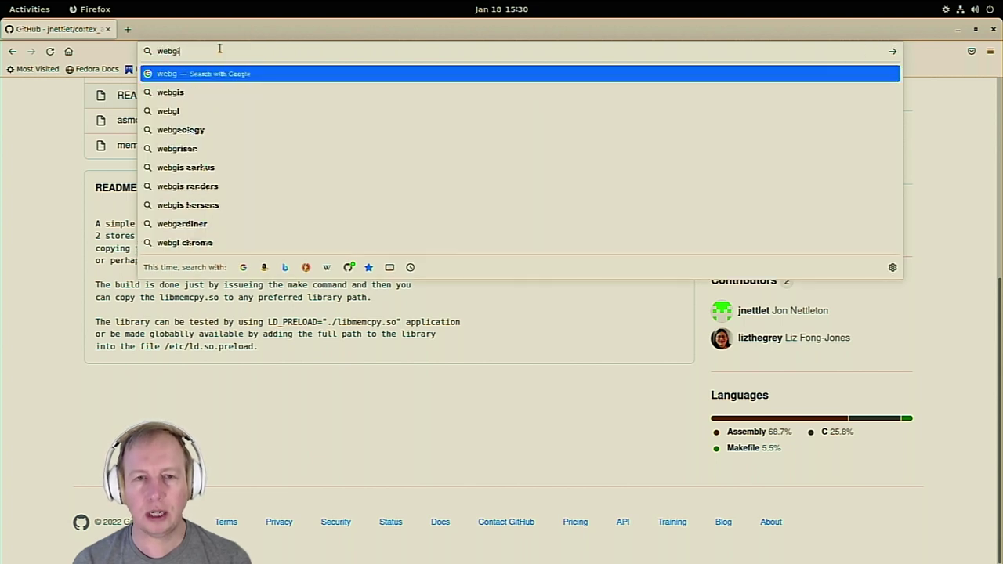
text(l sample)
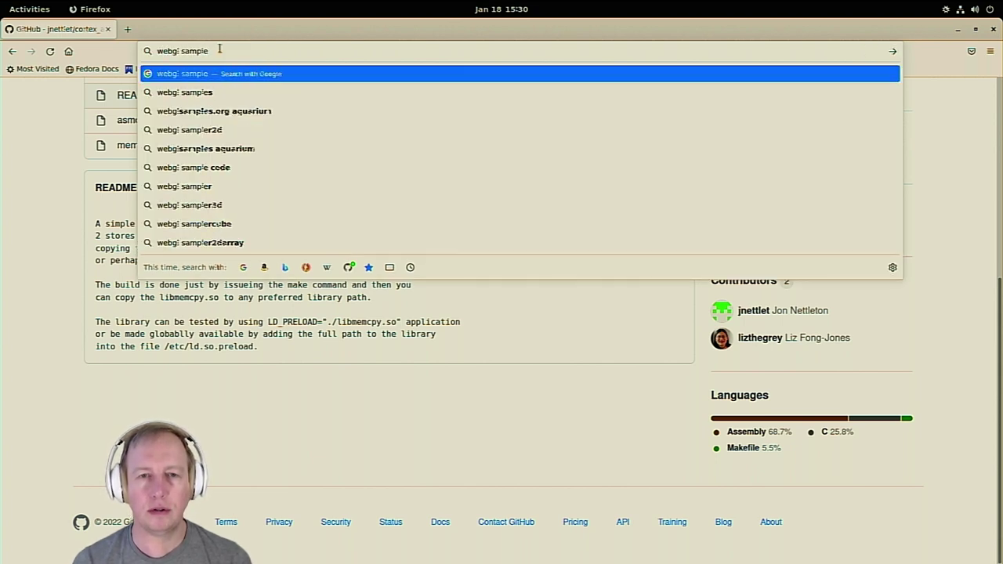
key(Return)
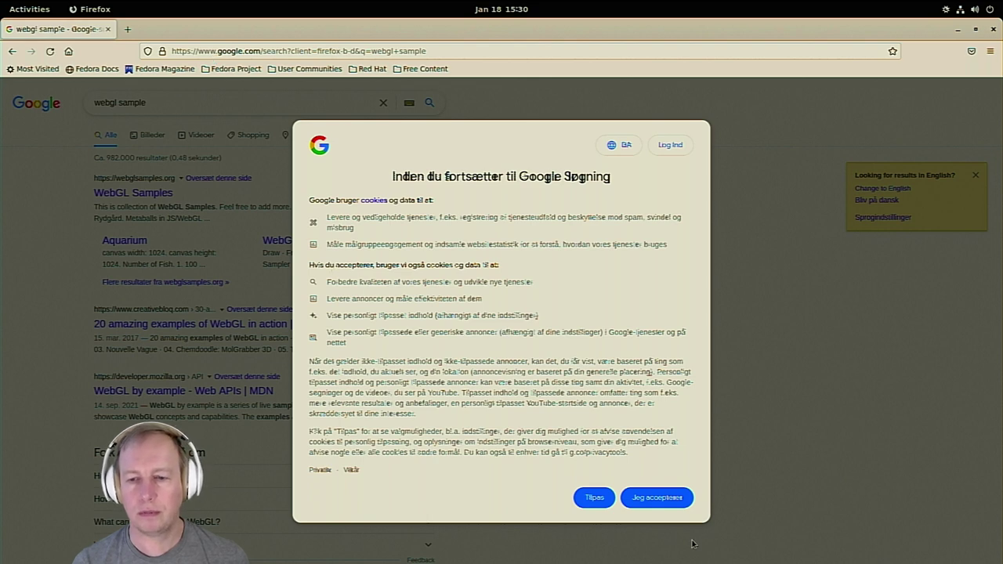
click(672, 500)
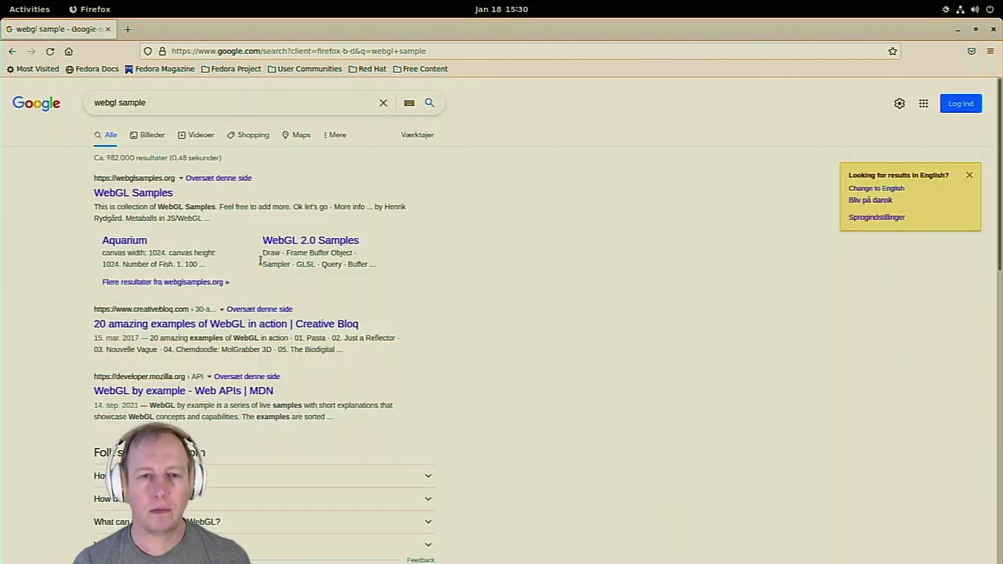
click(161, 196)
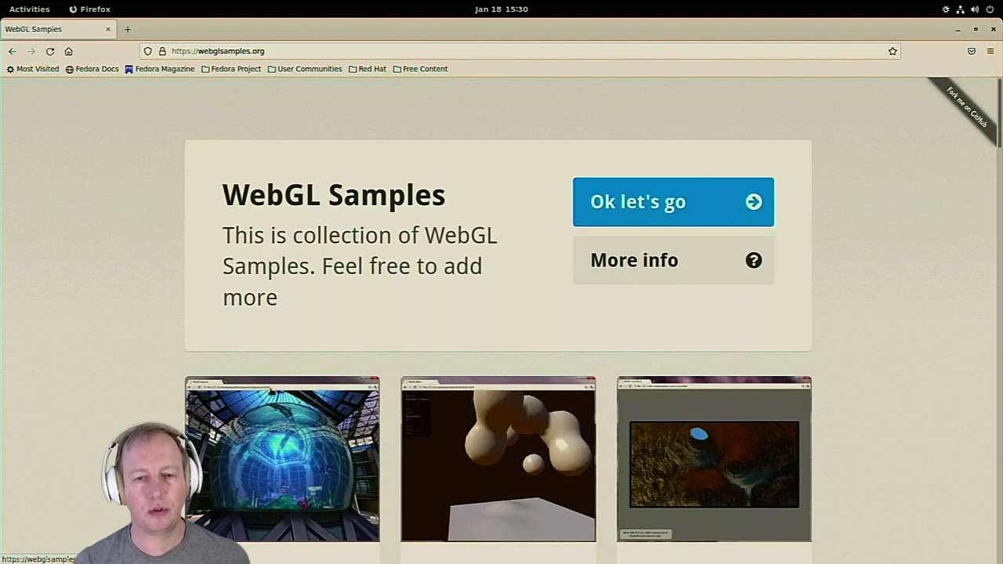
Launch the Aquarium sample from webglsamples.org
click(275, 428)
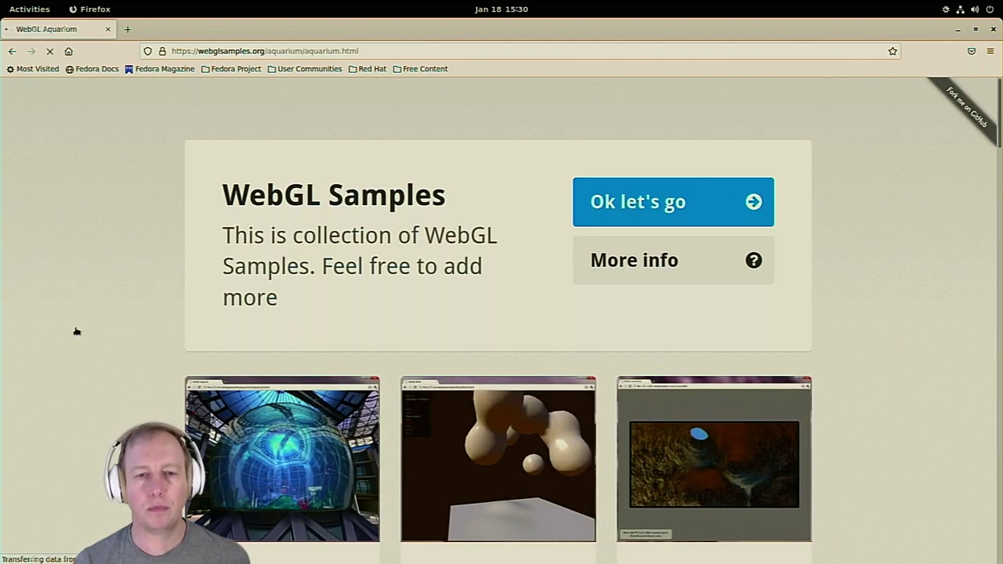